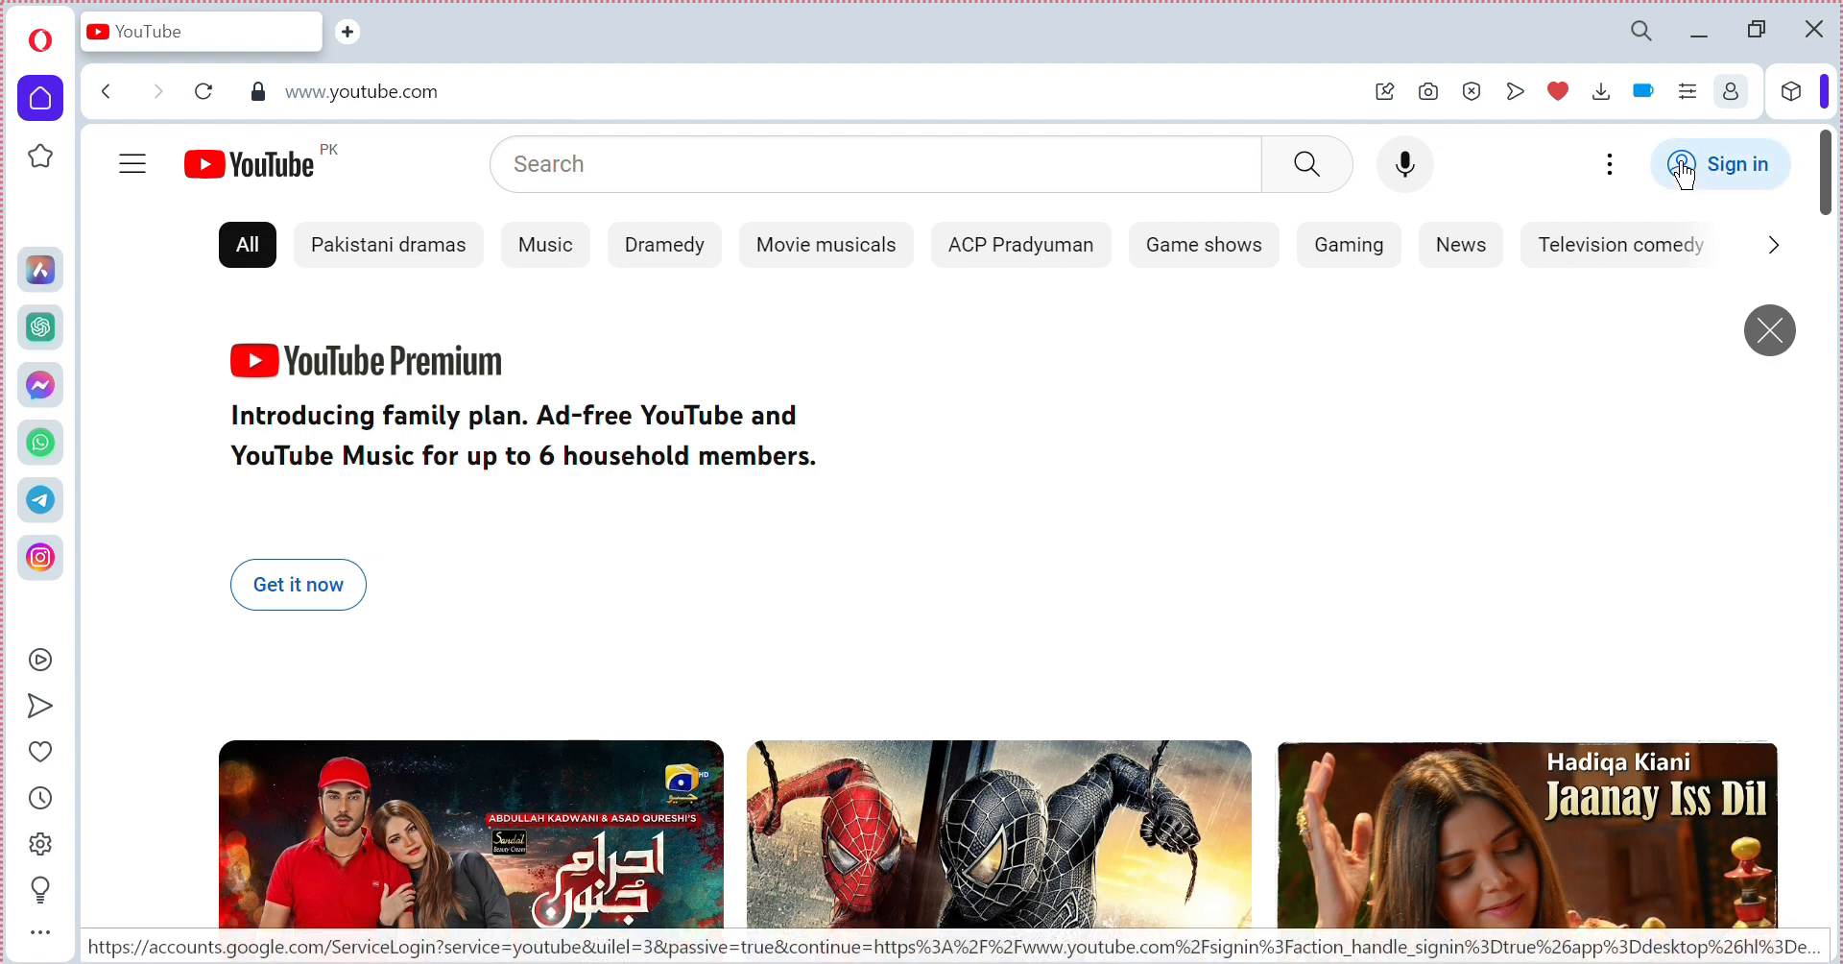
# From YouTube sign-in, start a new Google account and enter the user's first and last name.
pyautogui.click(1744, 184)
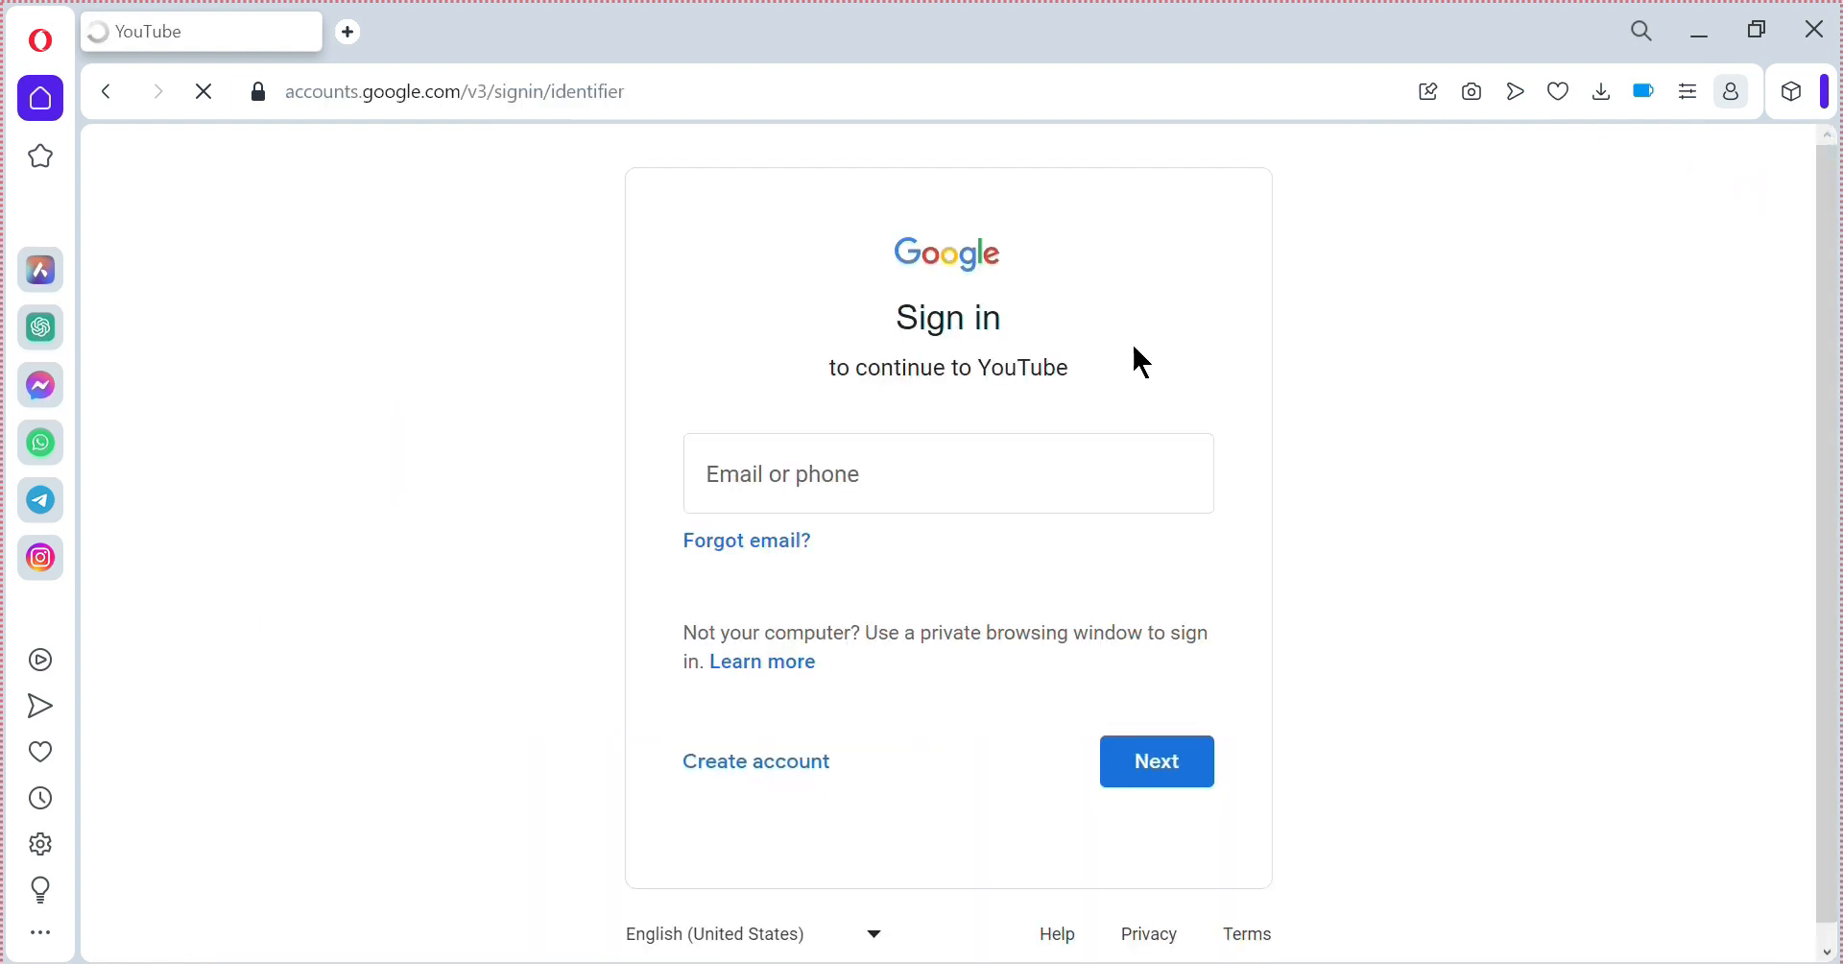
pyautogui.click(778, 779)
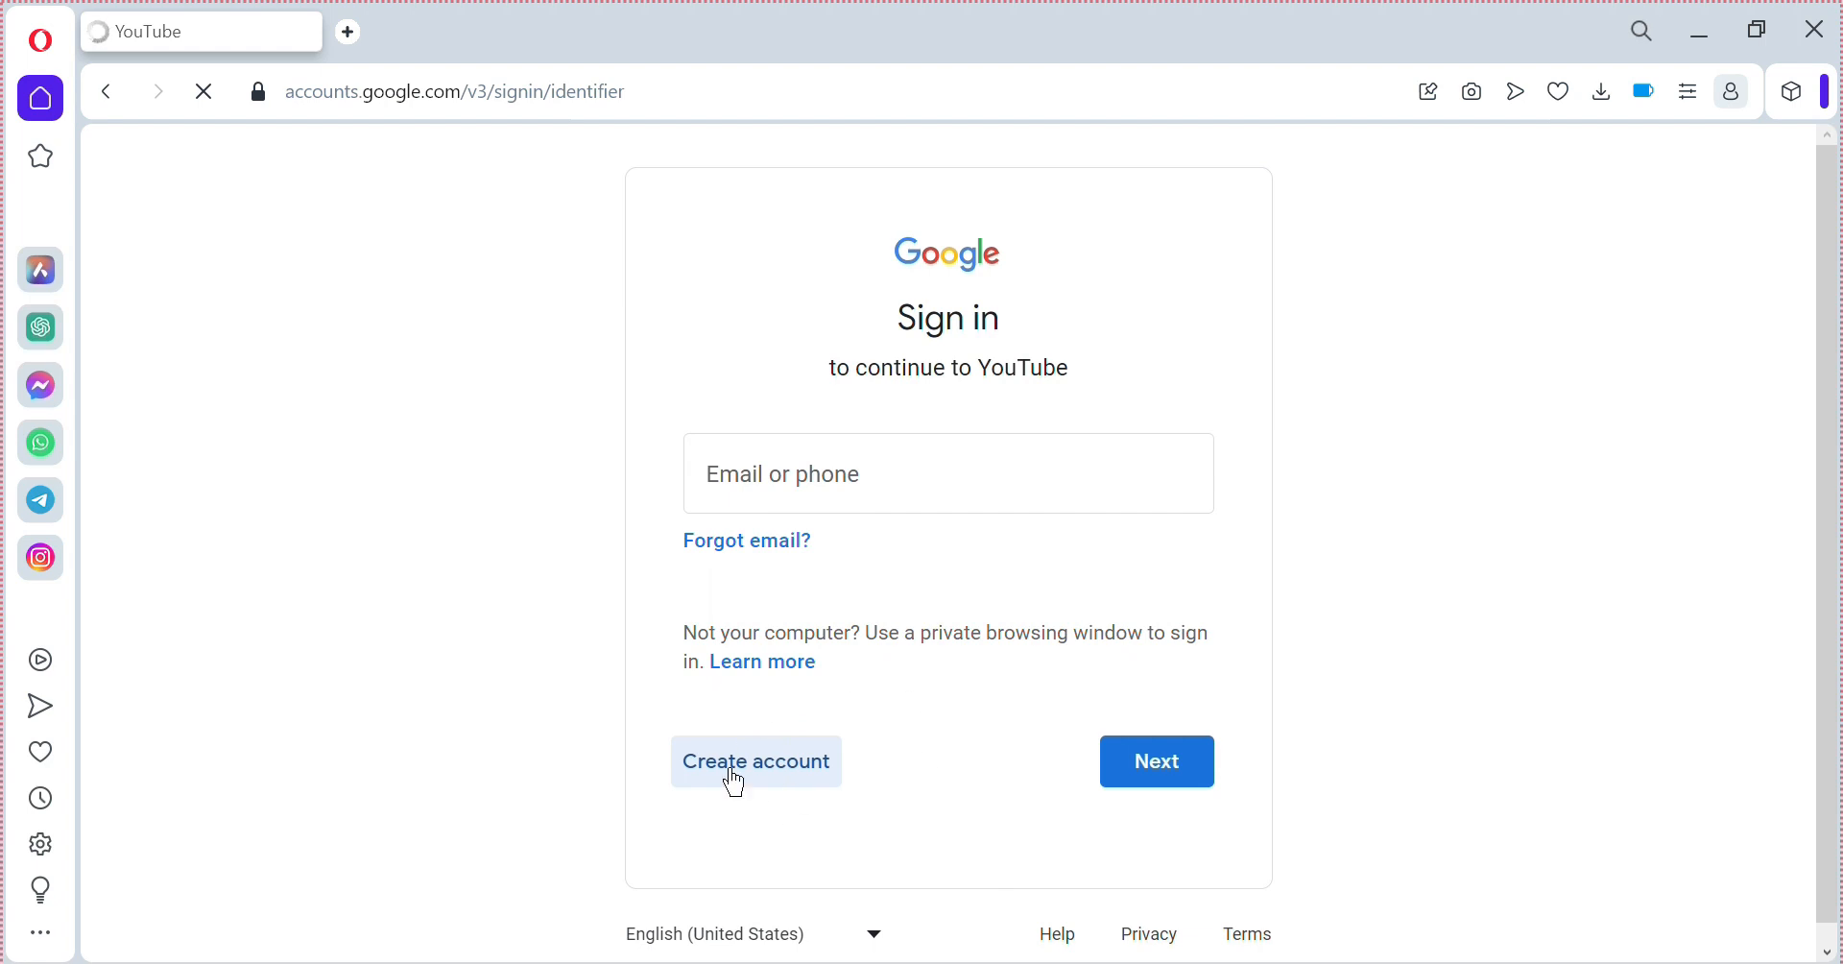
pyautogui.click(734, 764)
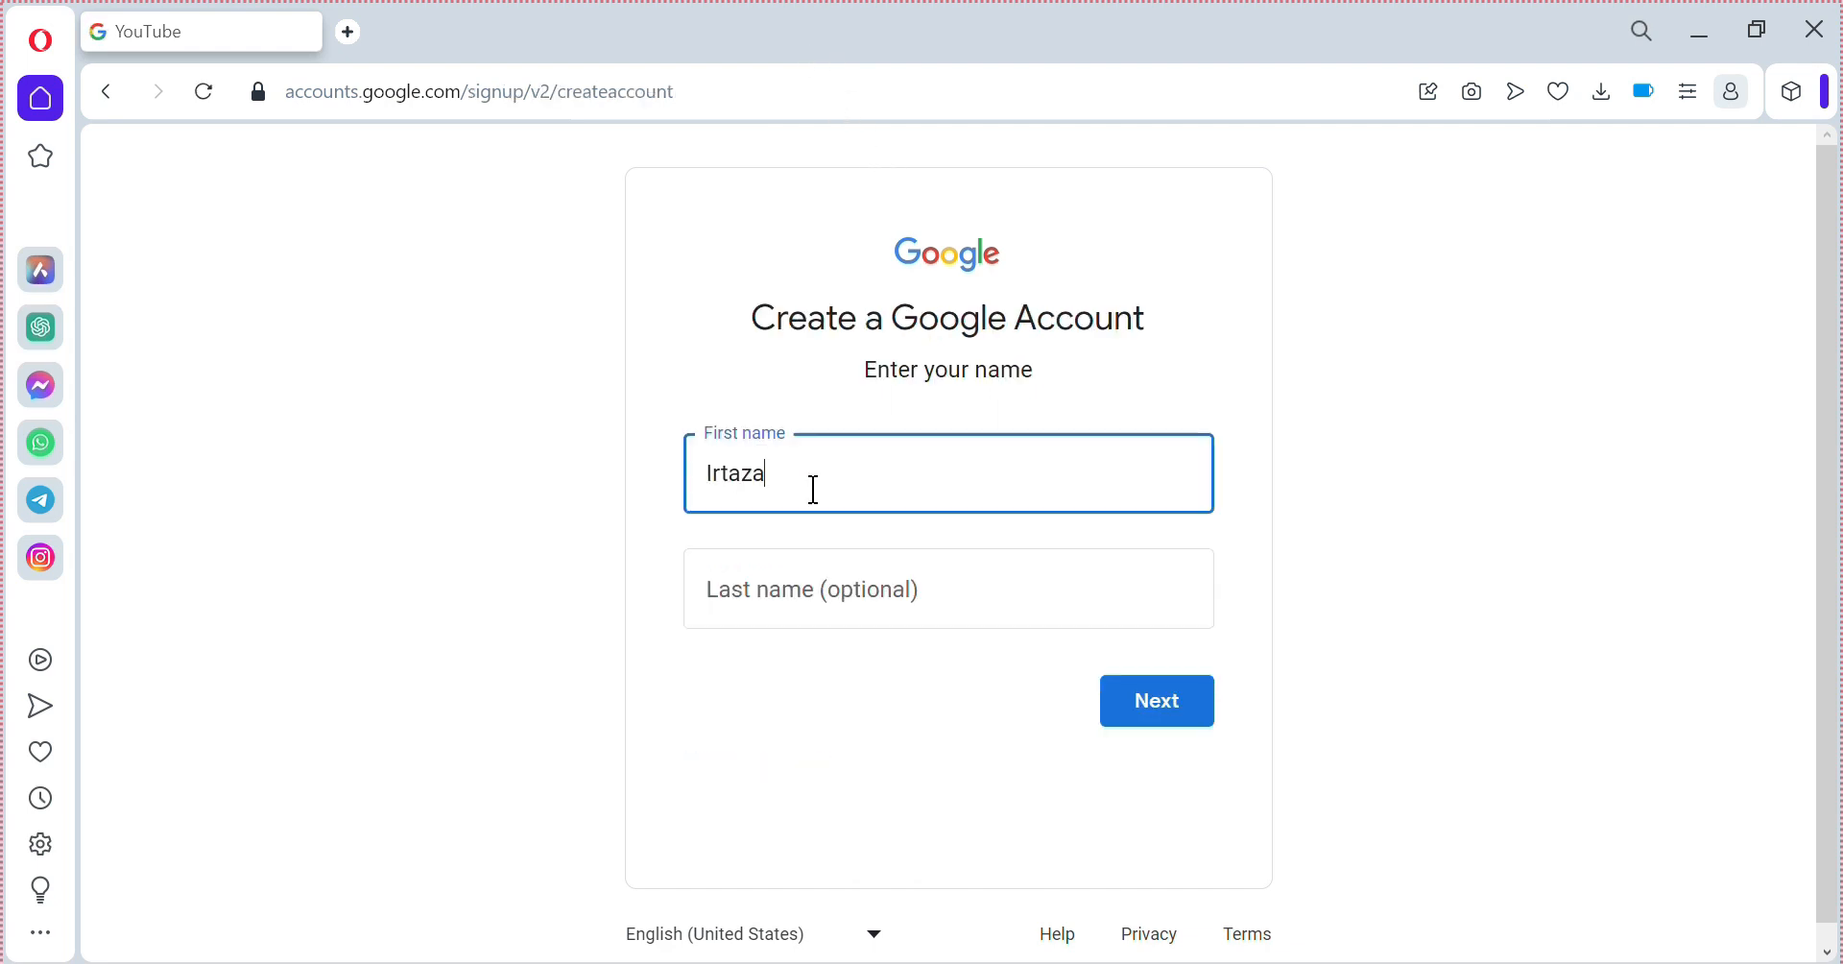
pyautogui.click(857, 612)
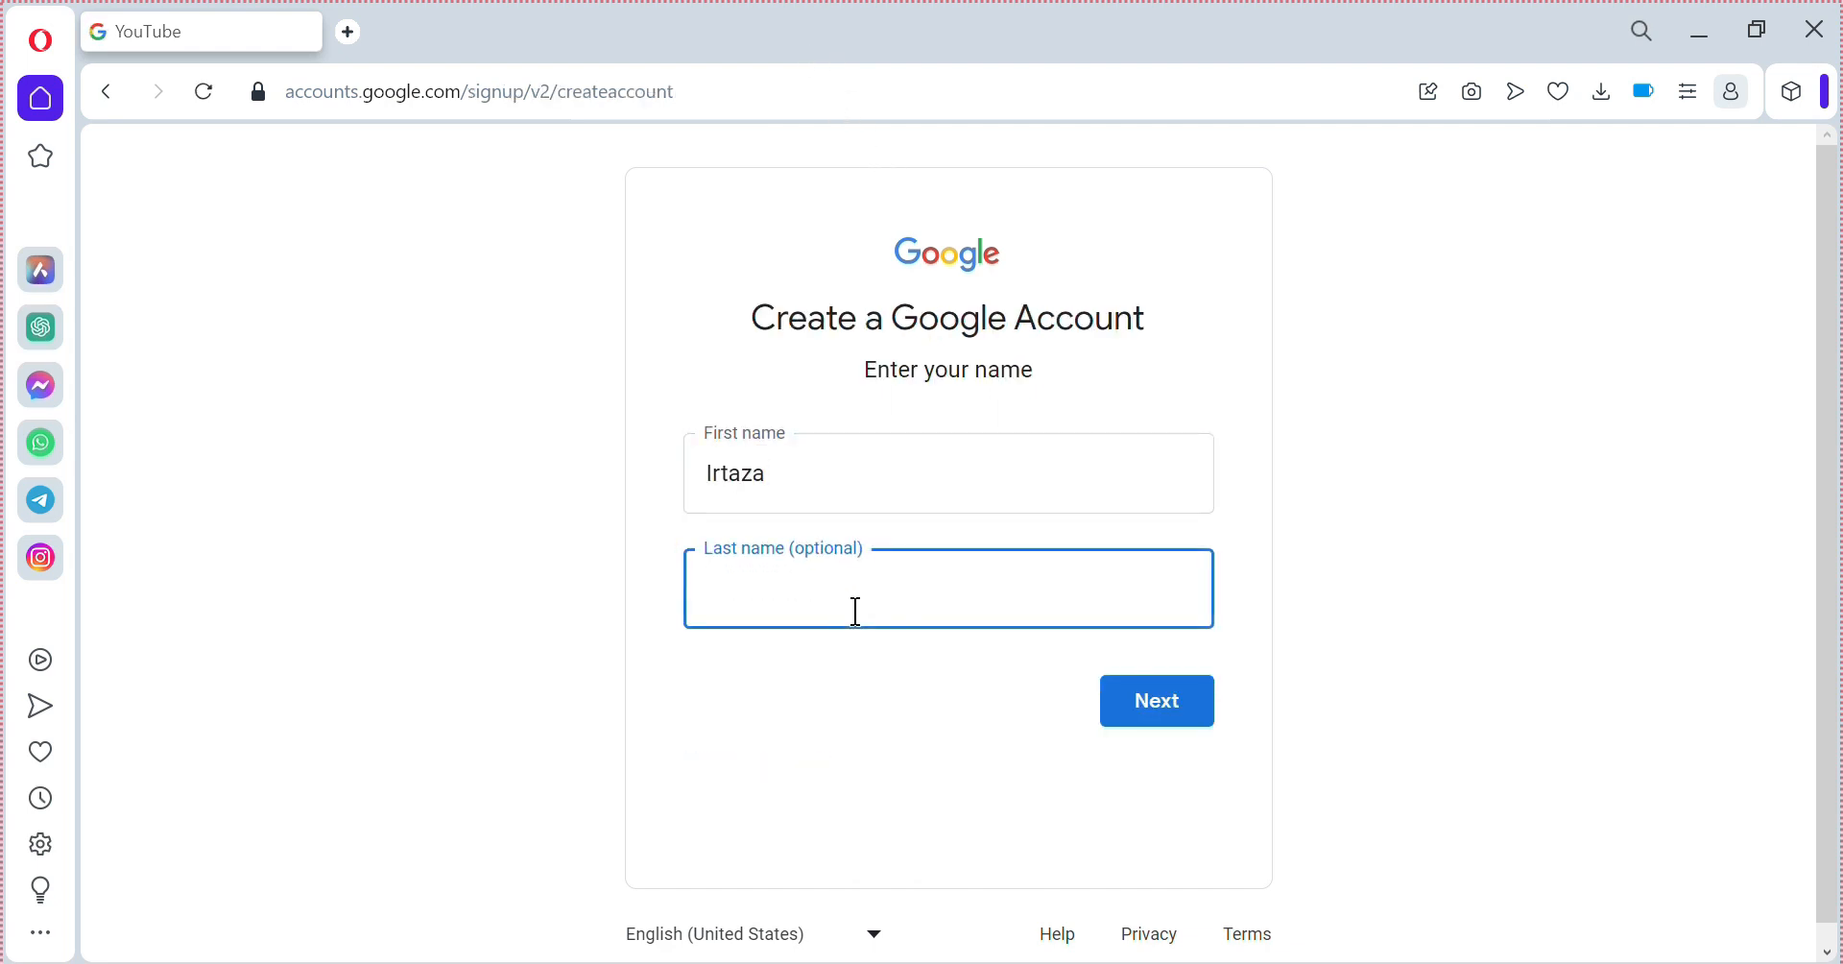
pyautogui.click(1161, 705)
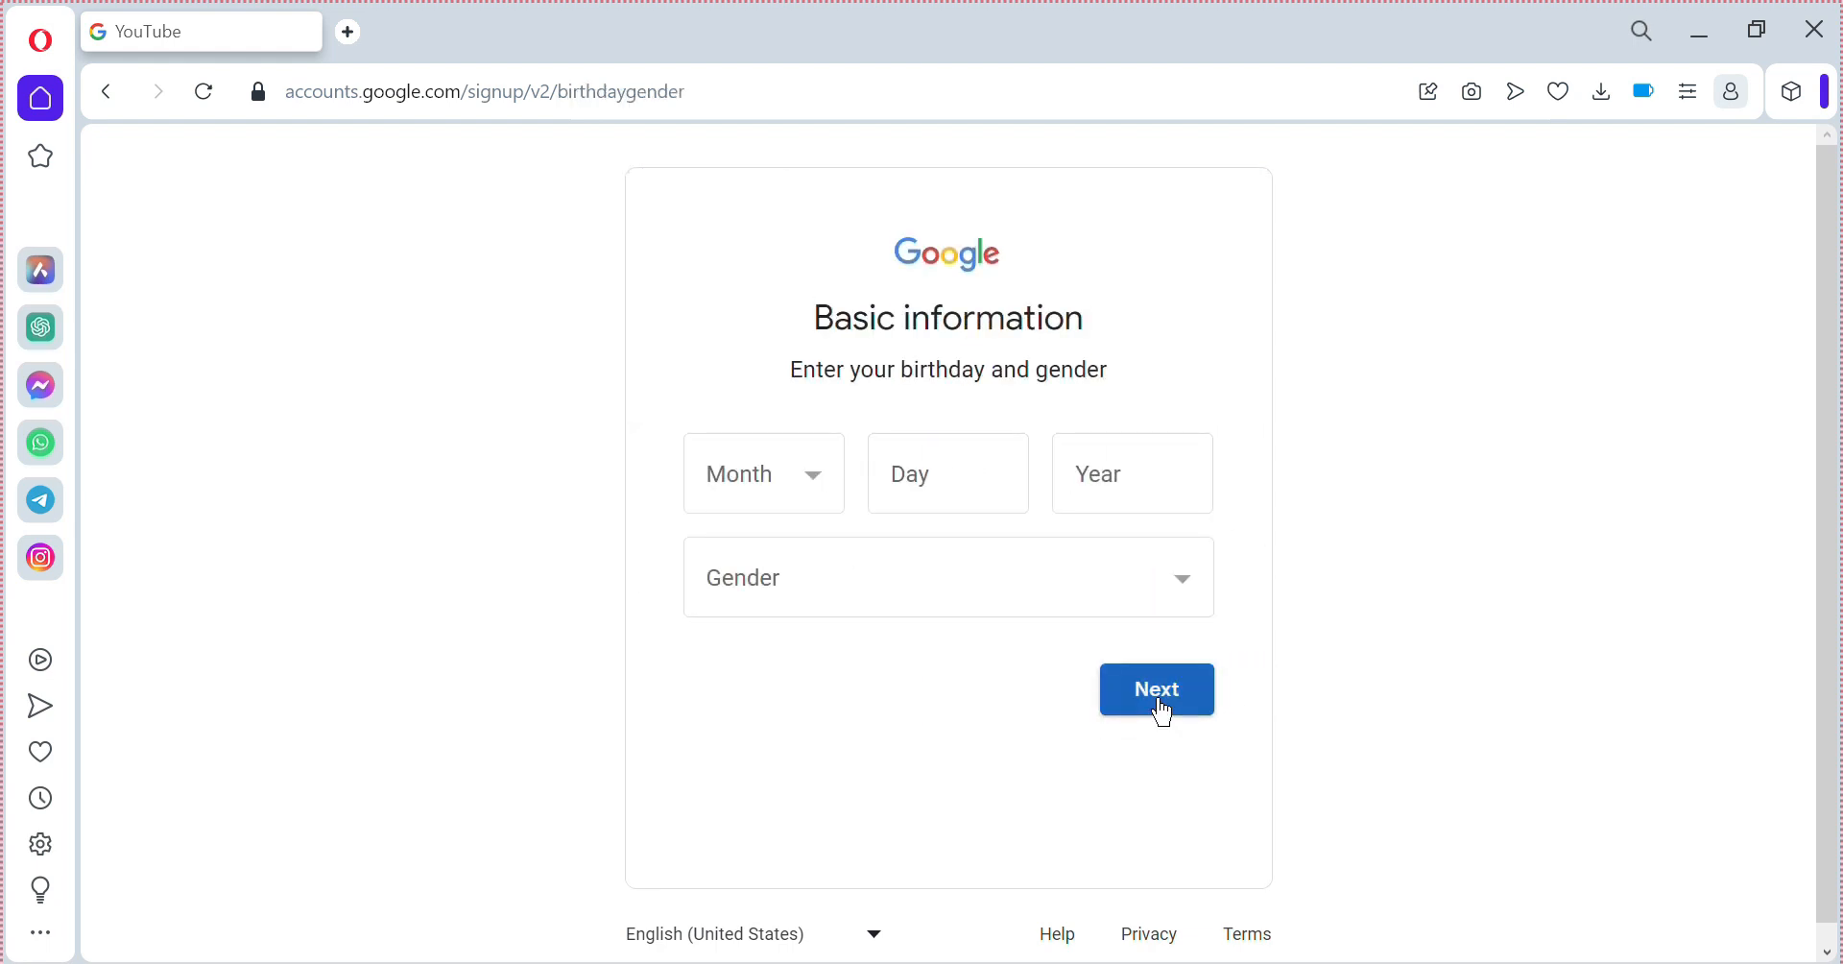
pyautogui.click(795, 459)
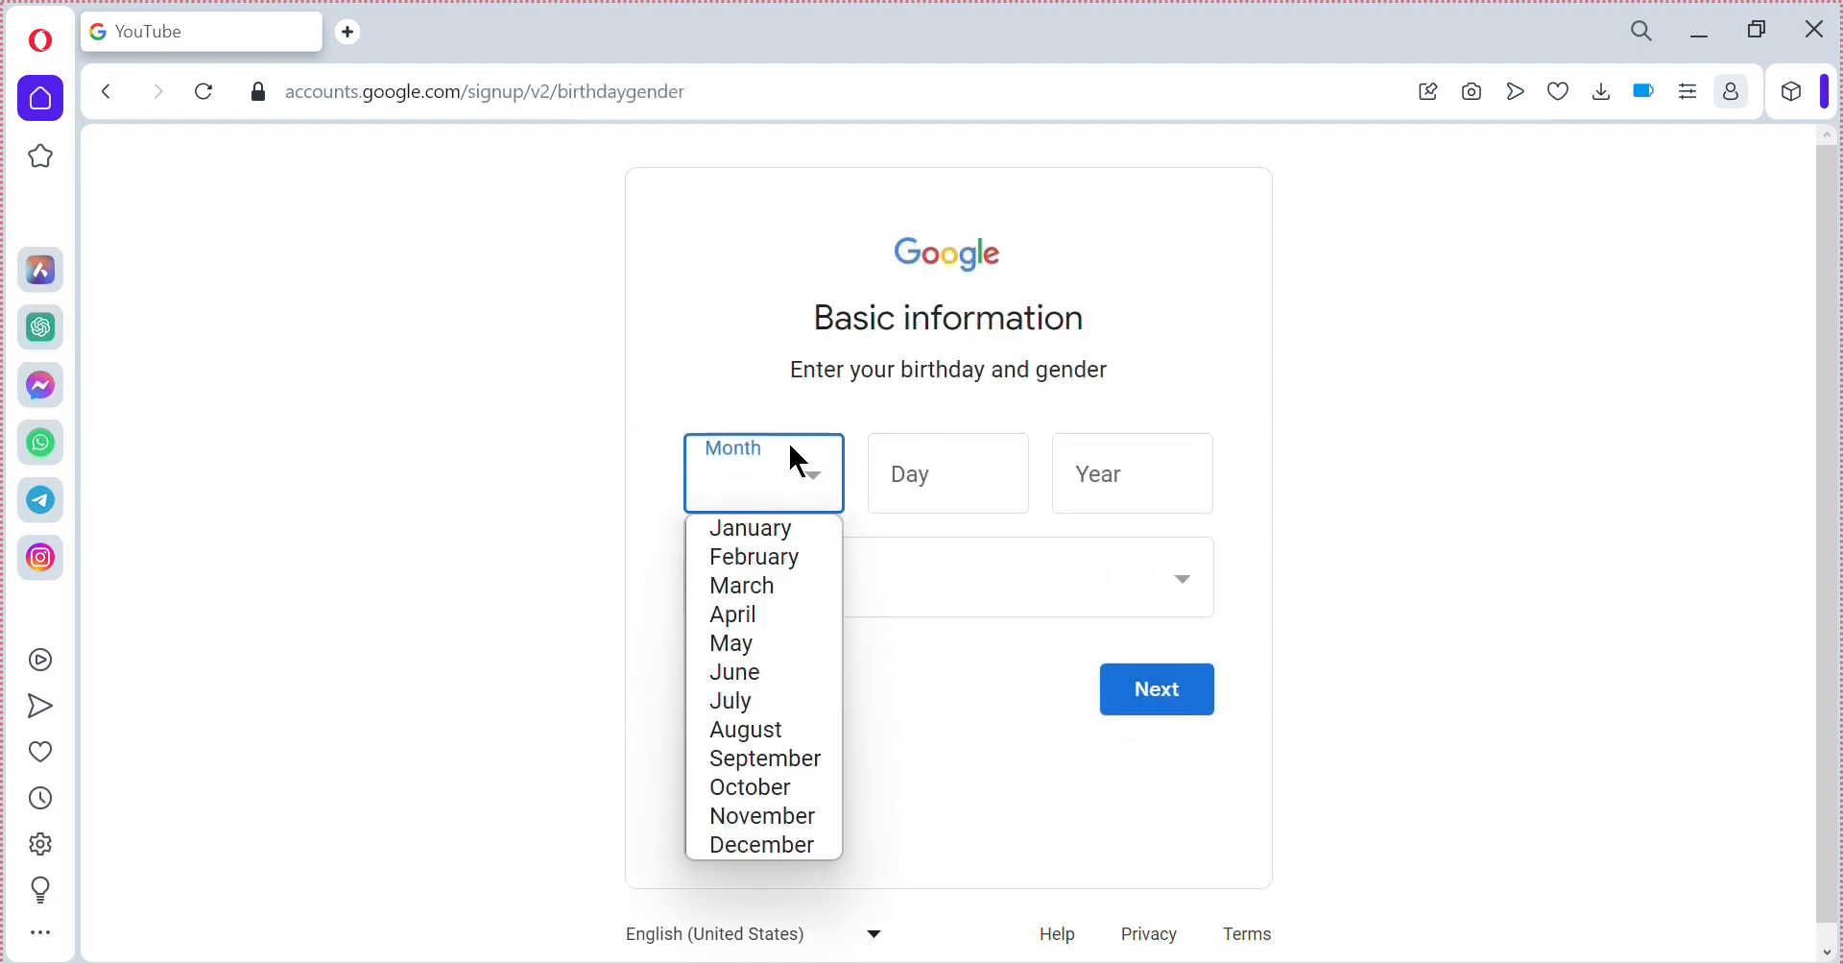
pyautogui.click(765, 821)
pyautogui.click(988, 506)
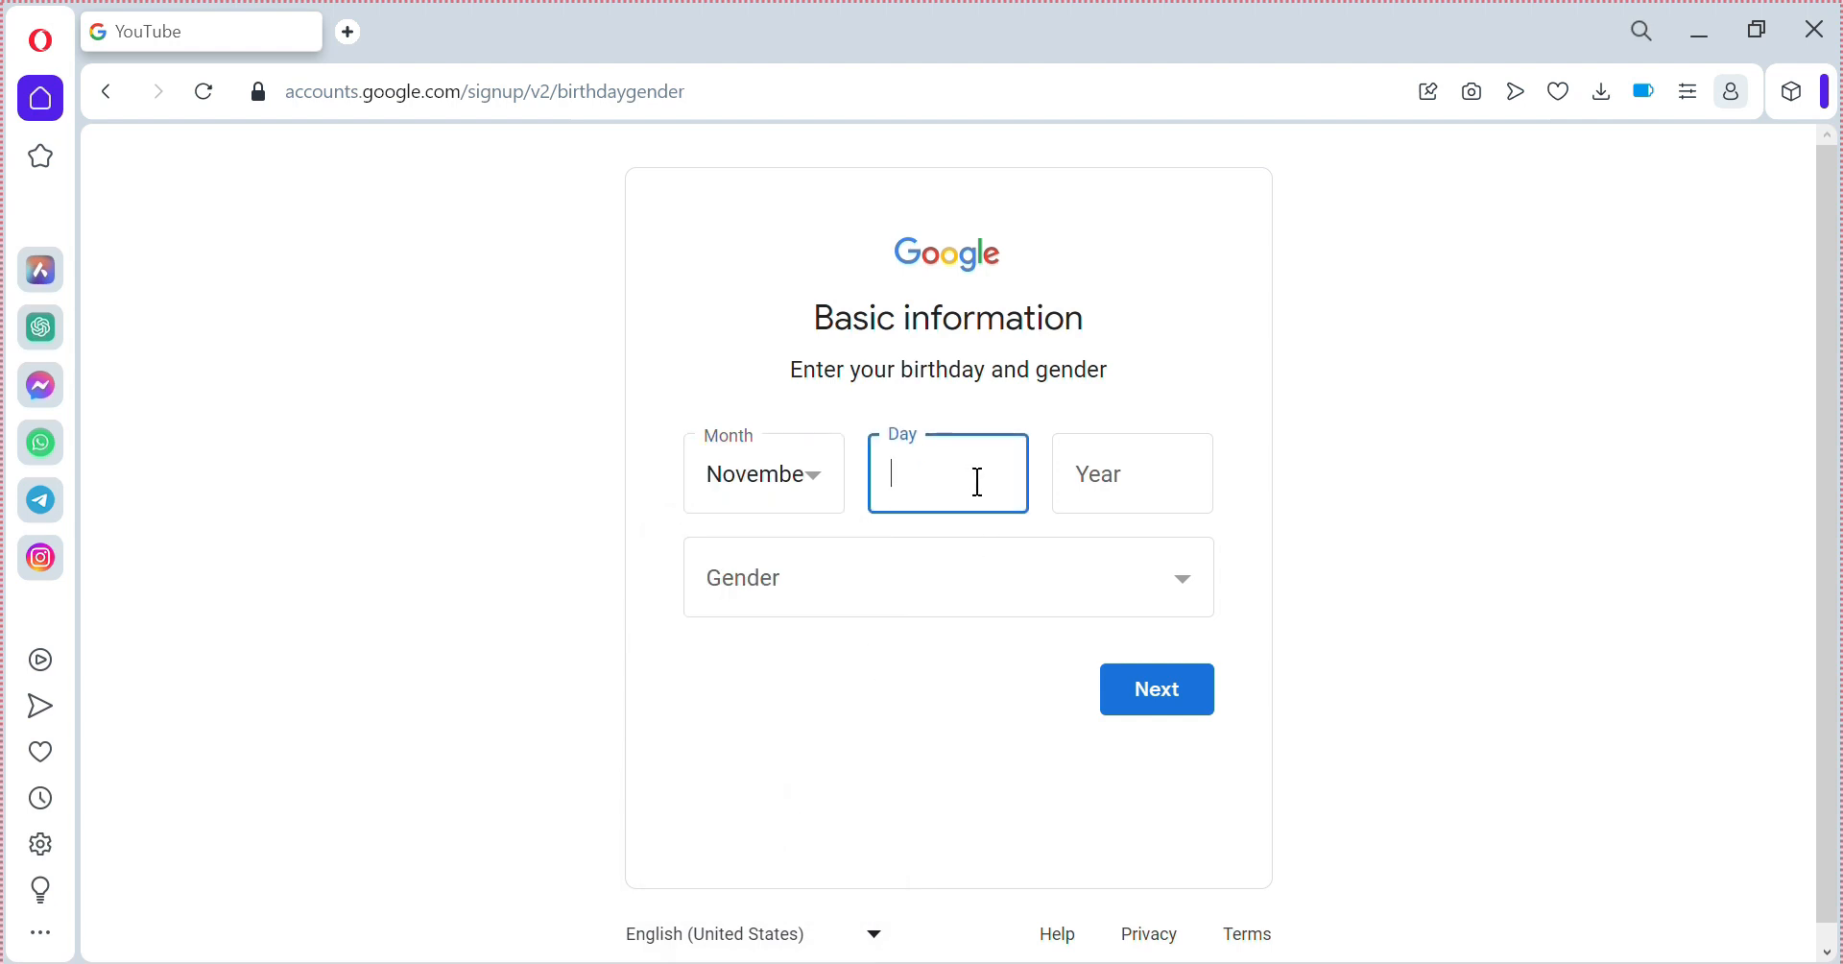
pyautogui.write('16')
pyautogui.click(1097, 482)
pyautogui.write('1999')
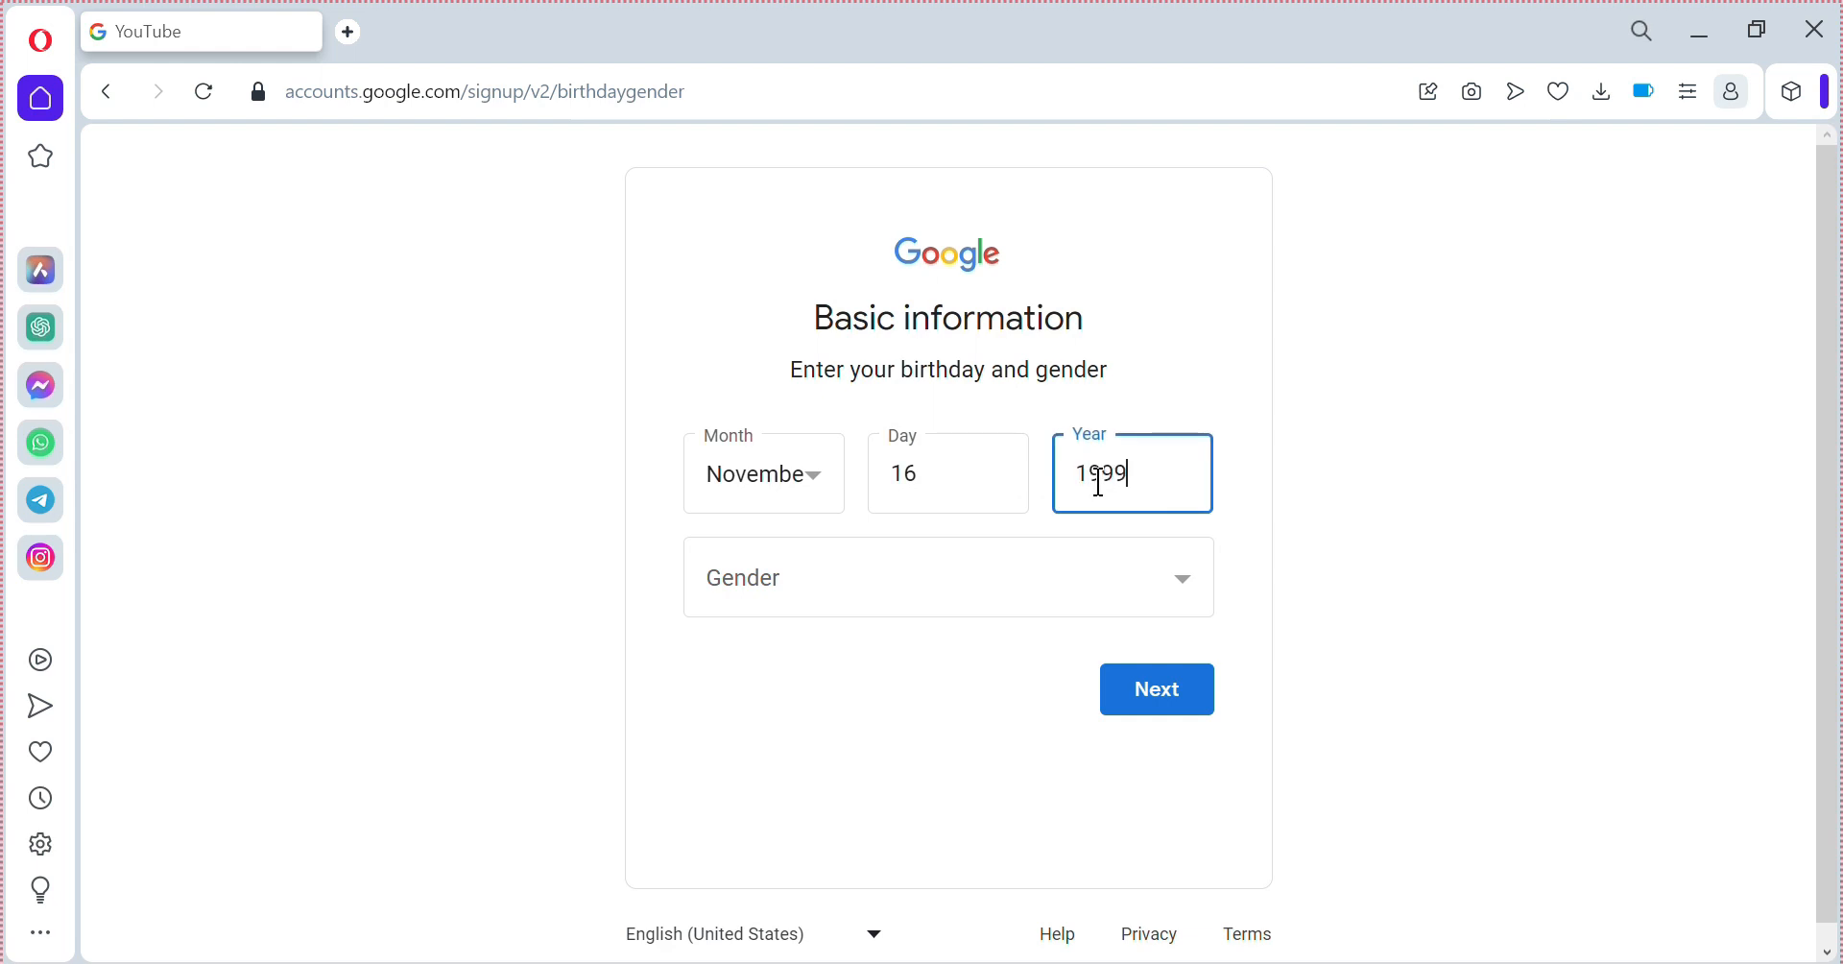
pyautogui.click(861, 588)
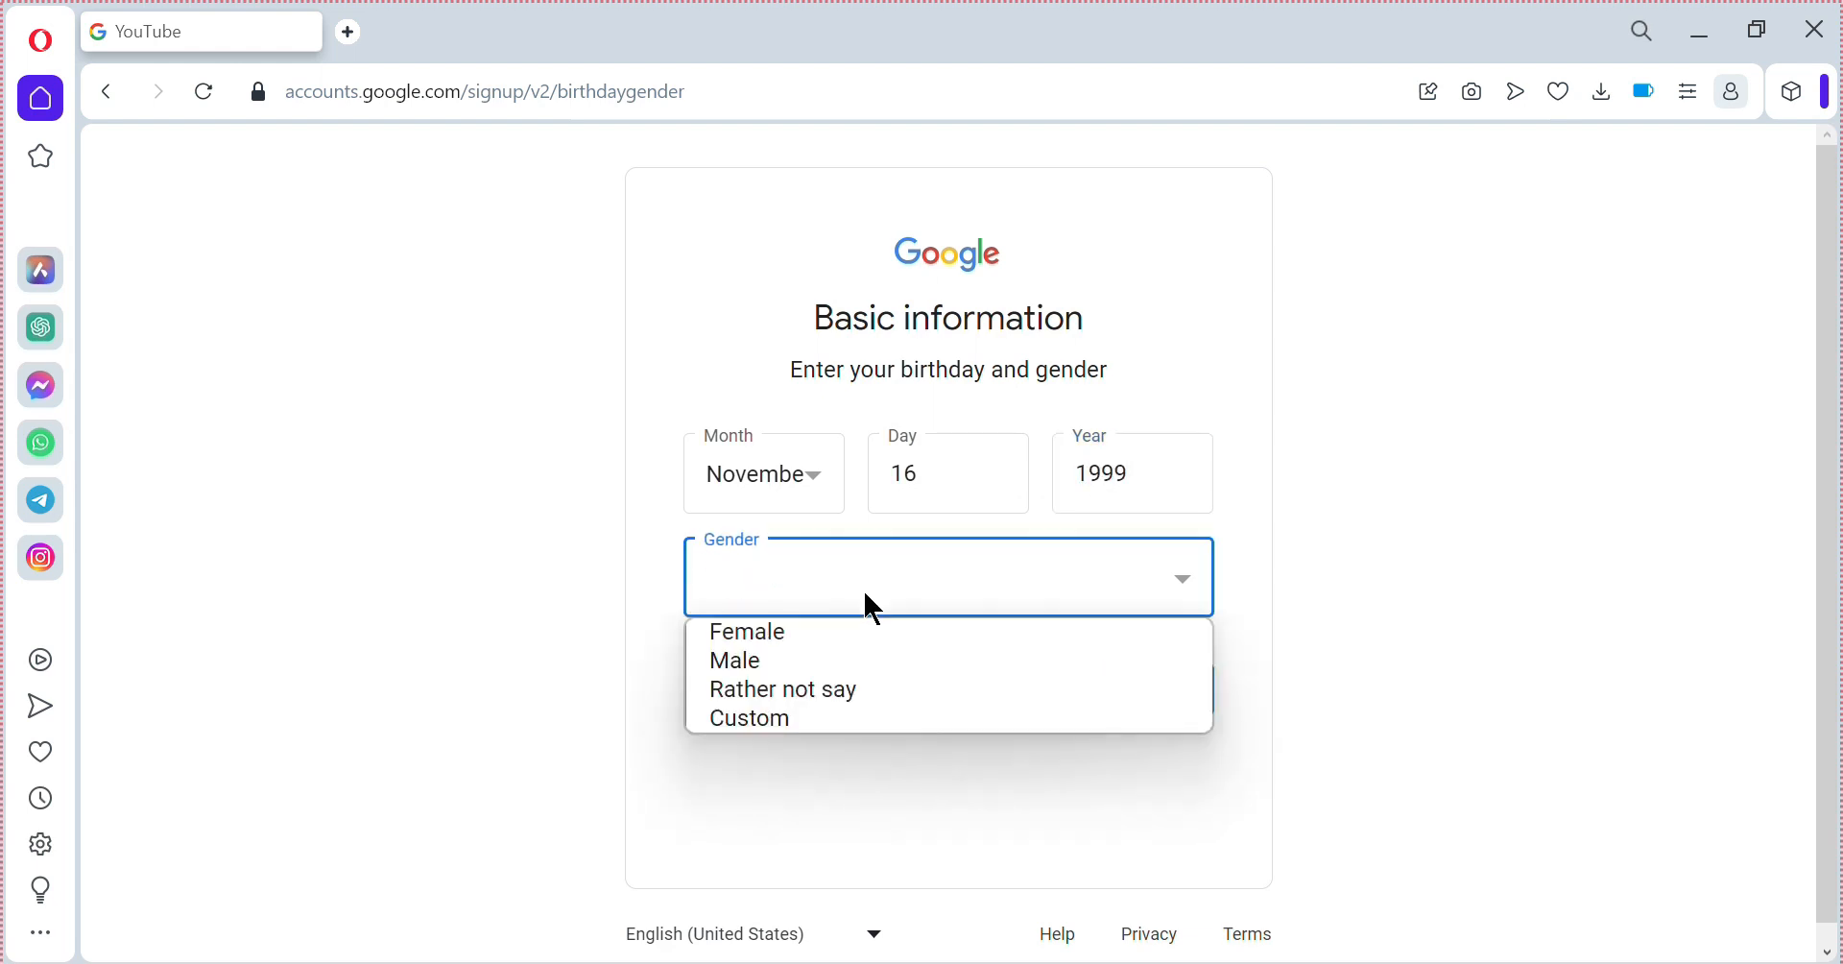
pyautogui.click(759, 662)
pyautogui.click(1152, 701)
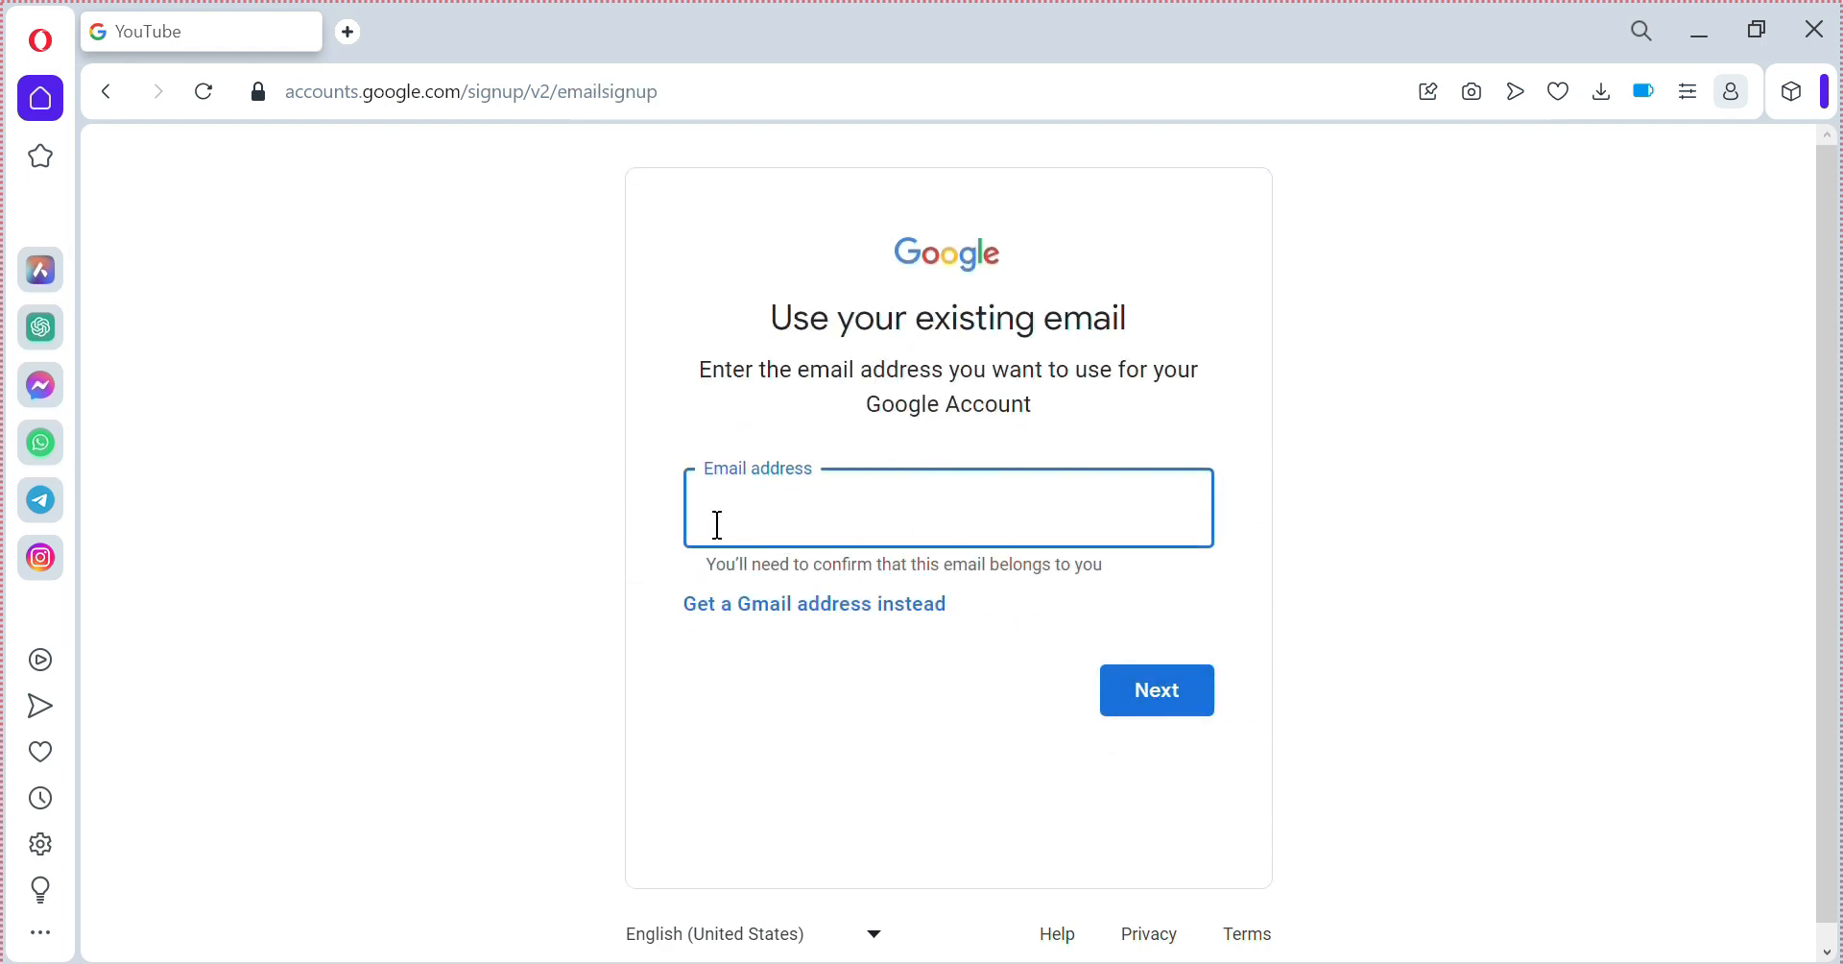
# Copy and choose the second suggested Gmail address for the new account.
pyautogui.click(841, 609)
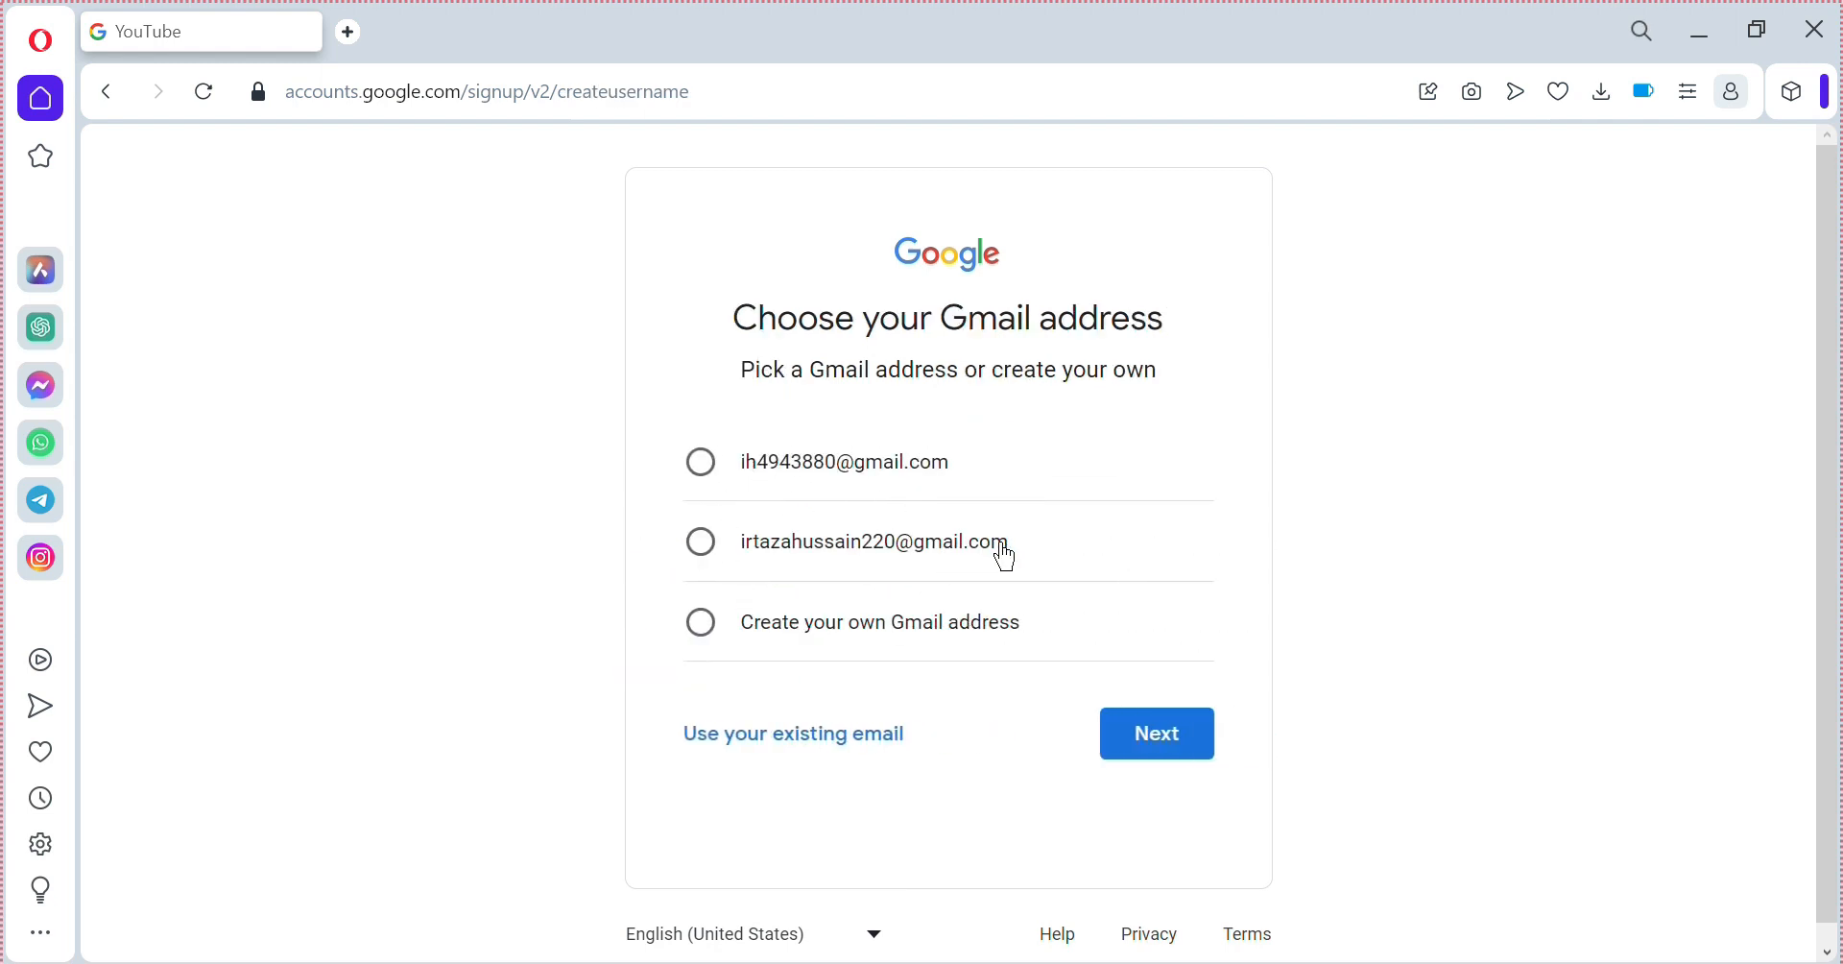
pyautogui.moveTo(1009, 539); pyautogui.dragTo(719, 567)
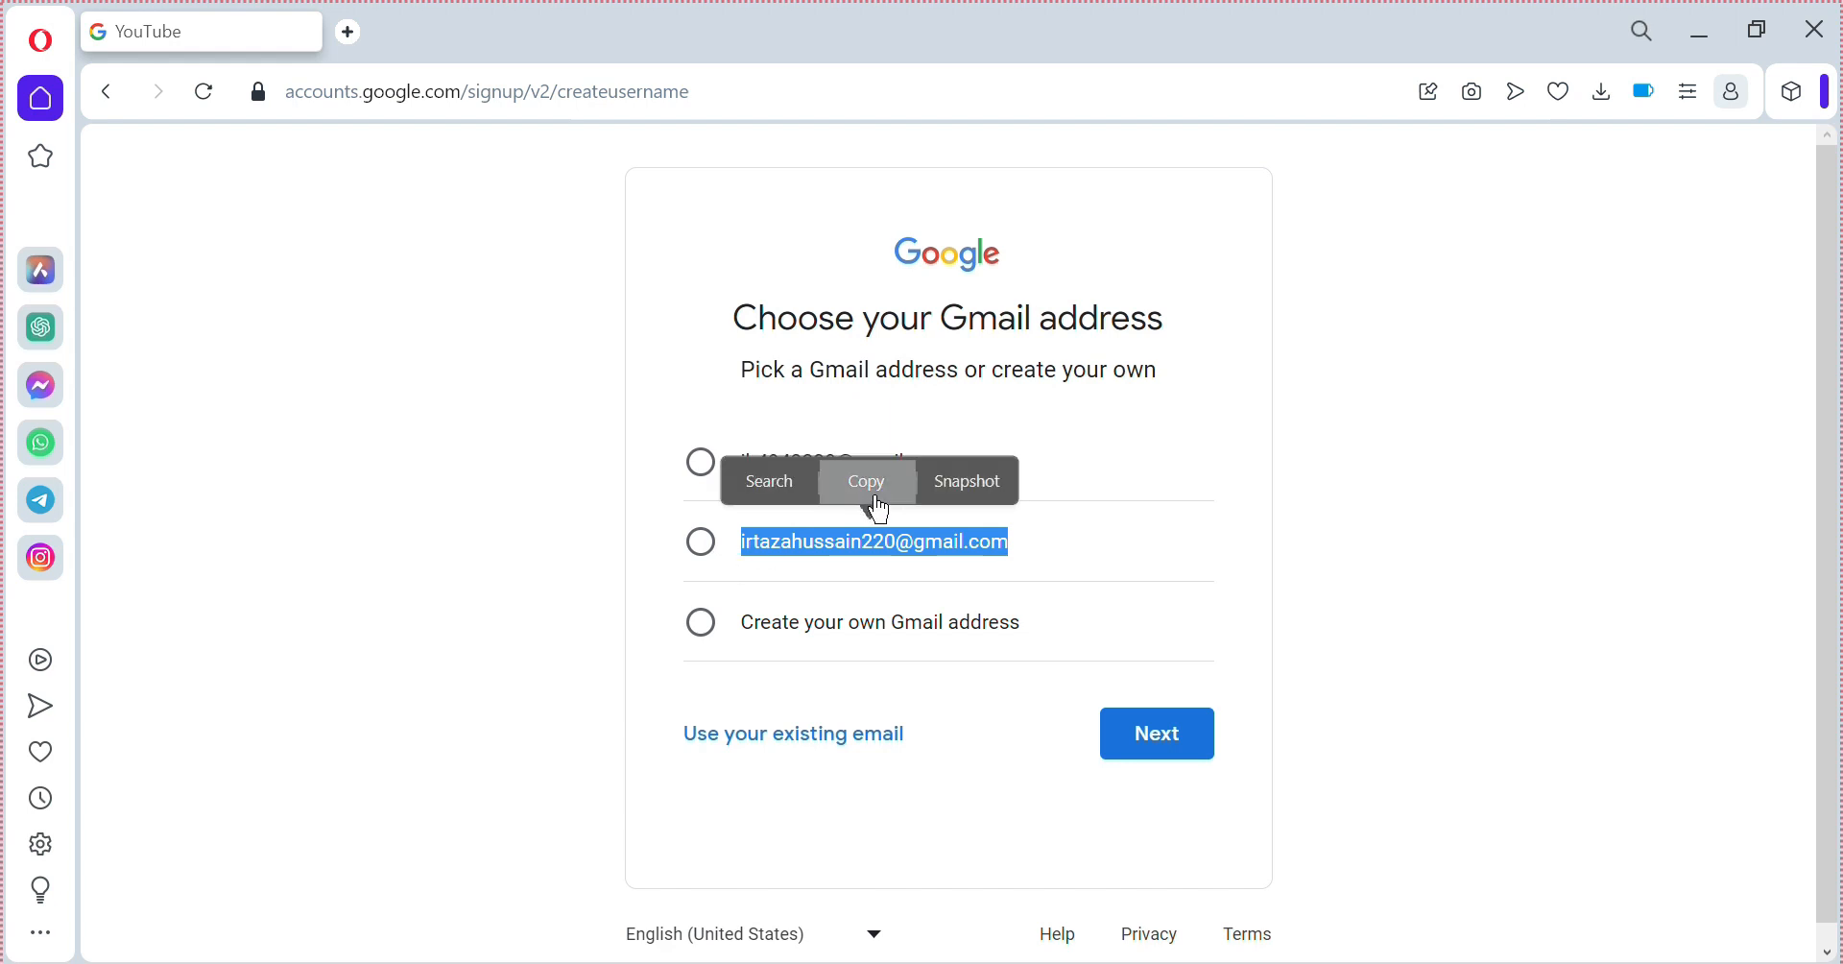
pyautogui.click(866, 484)
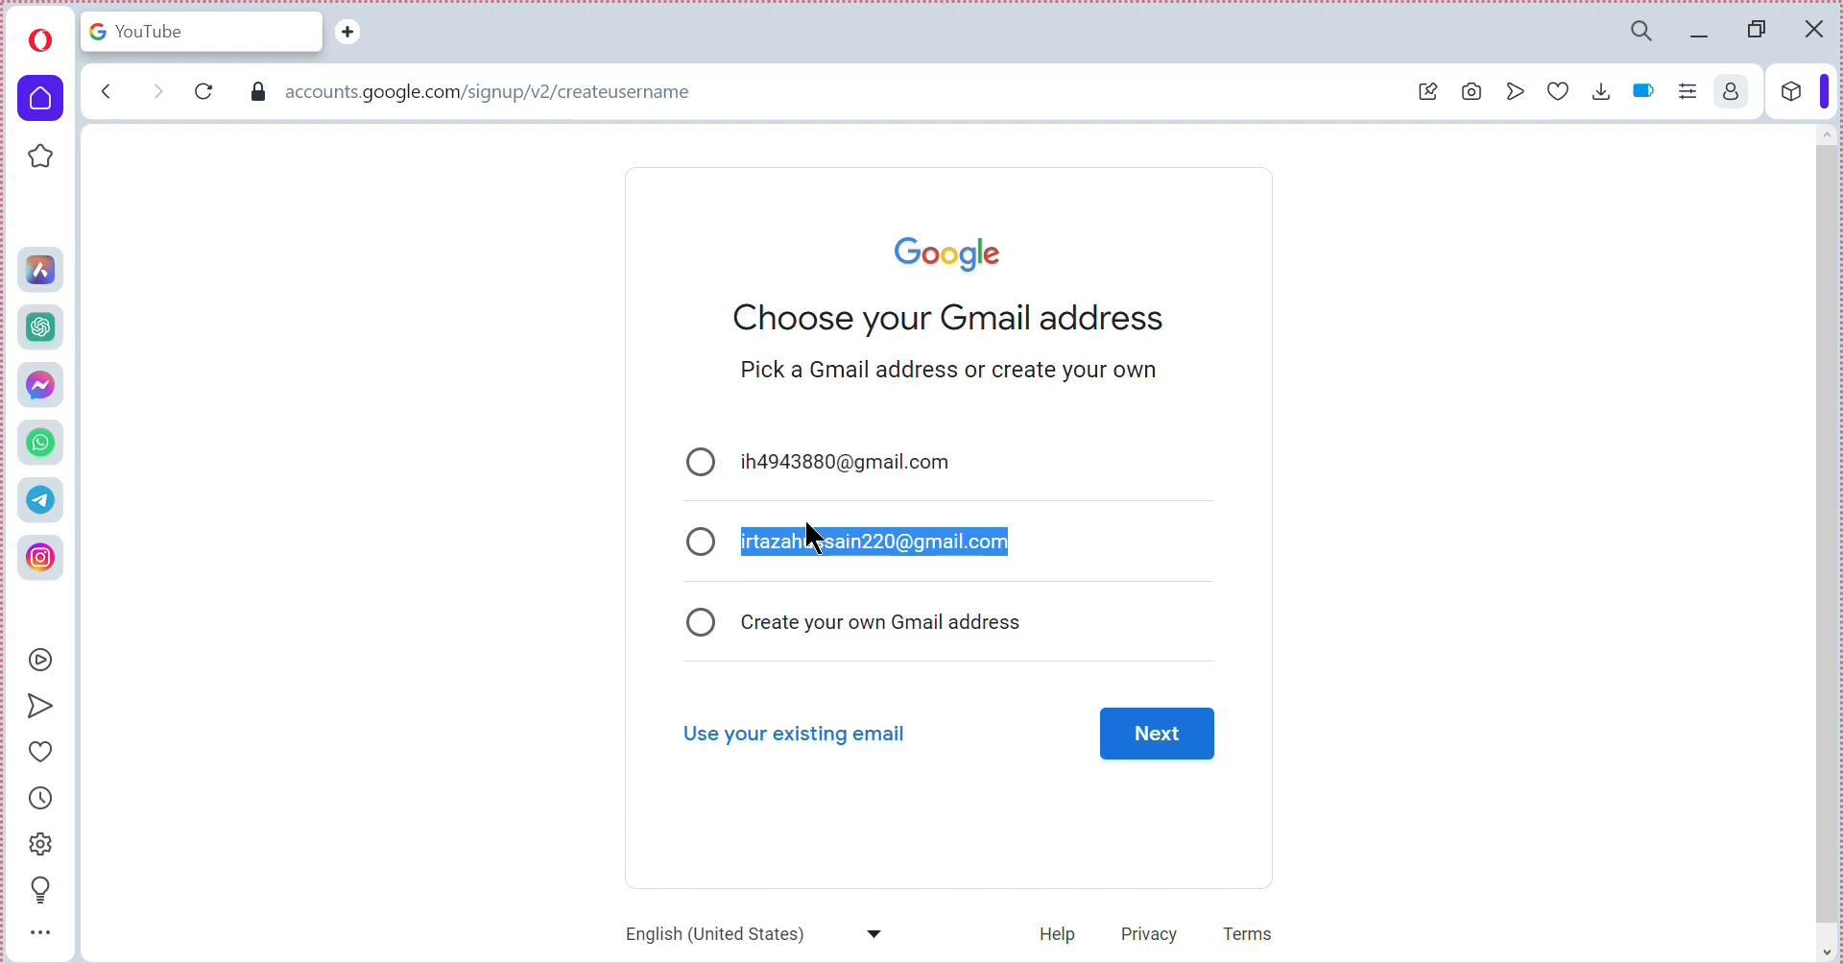
pyautogui.click(699, 558)
pyautogui.click(1169, 734)
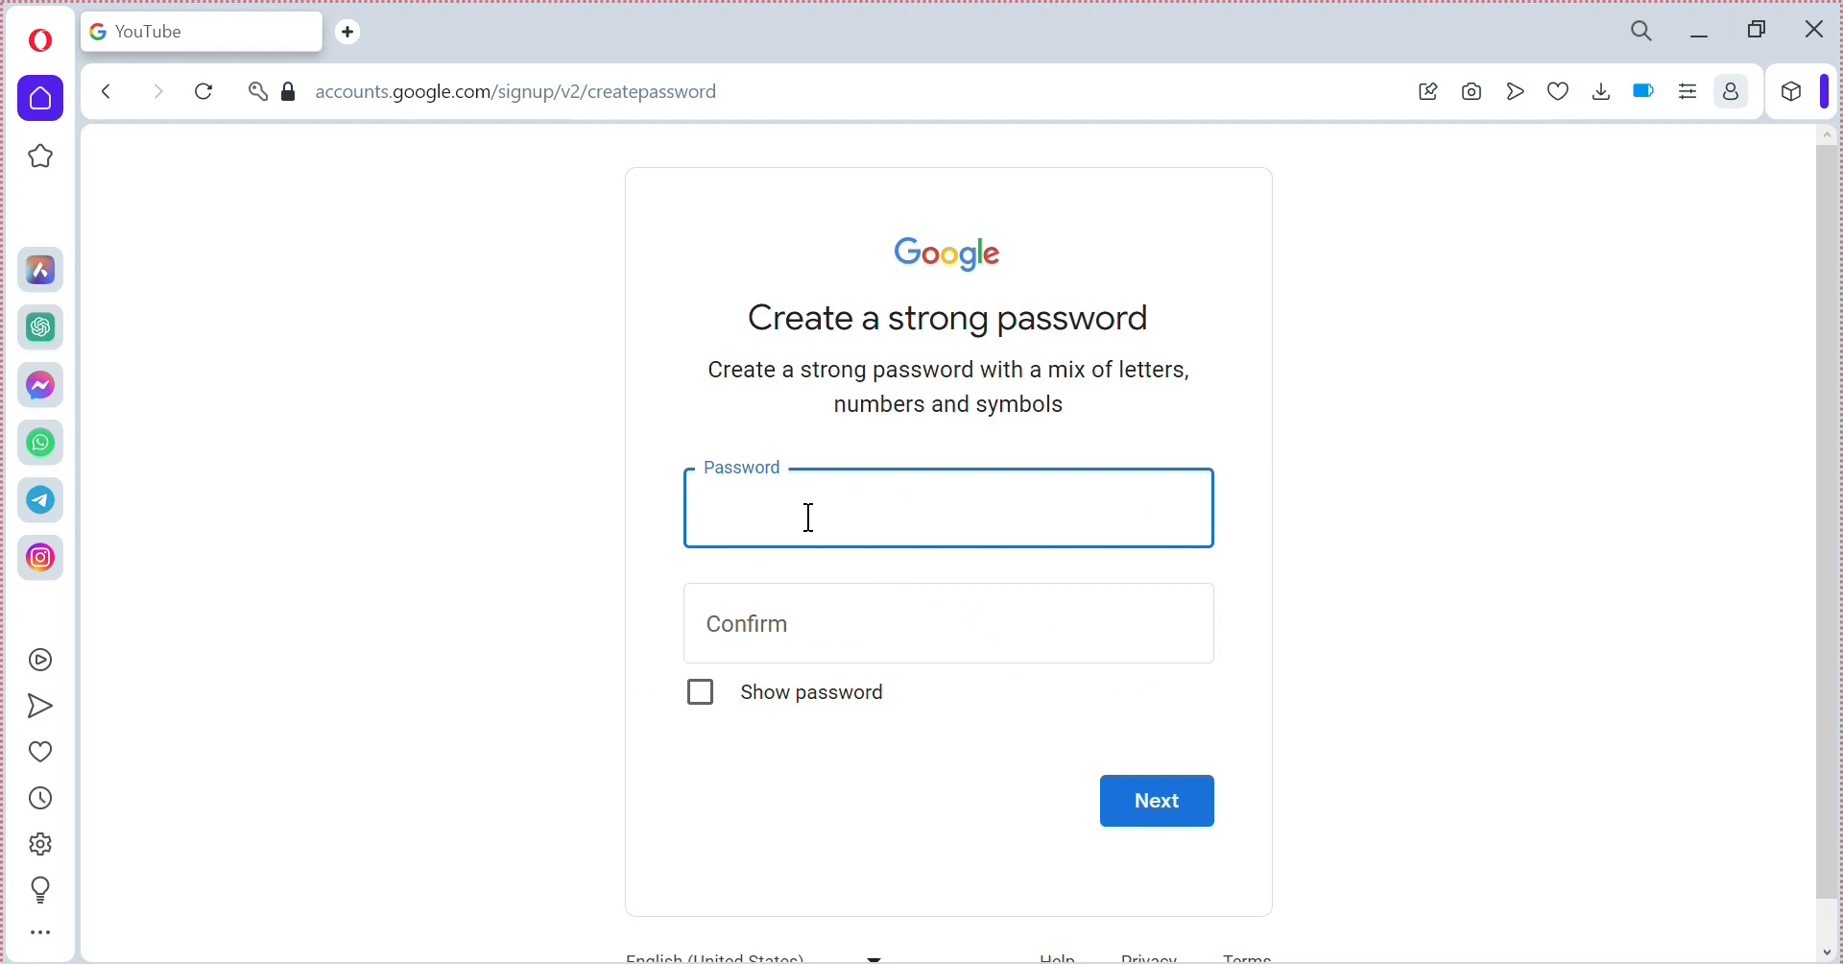
# Enter and confirm the account password.
pyautogui.write('•••••••••')
pyautogui.click(871, 609)
pyautogui.write('•')
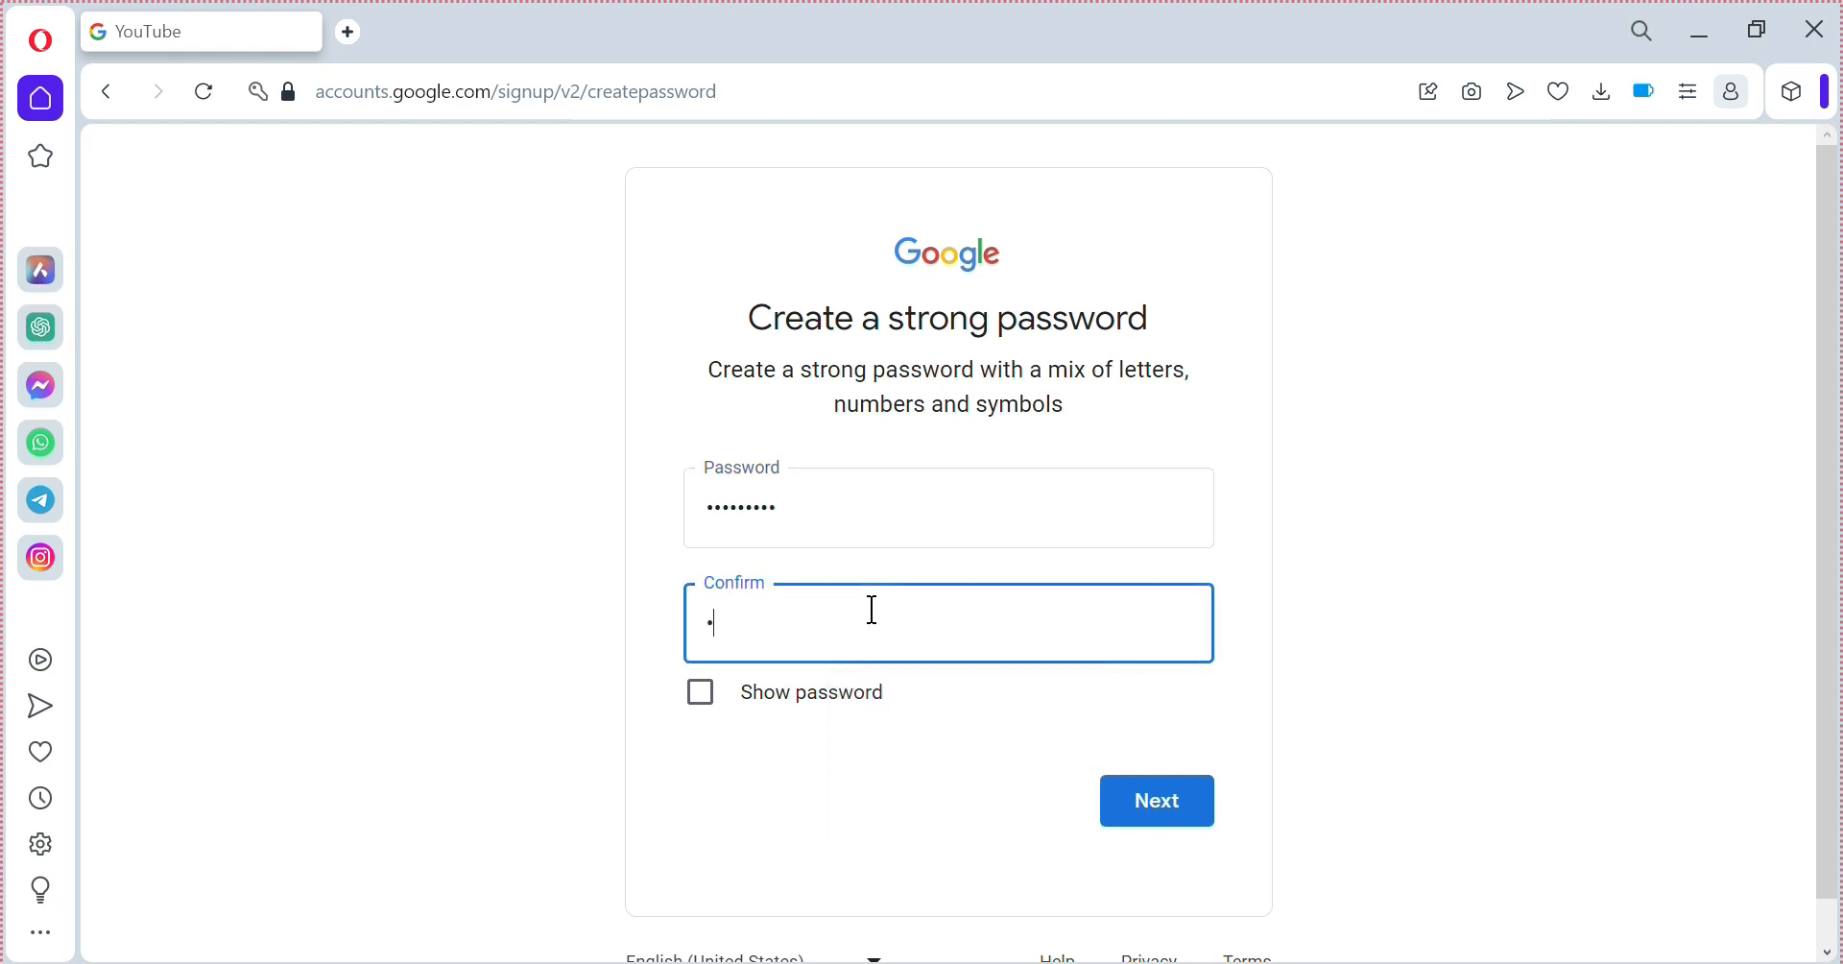
pyautogui.write('••••••••')
pyautogui.click(1158, 799)
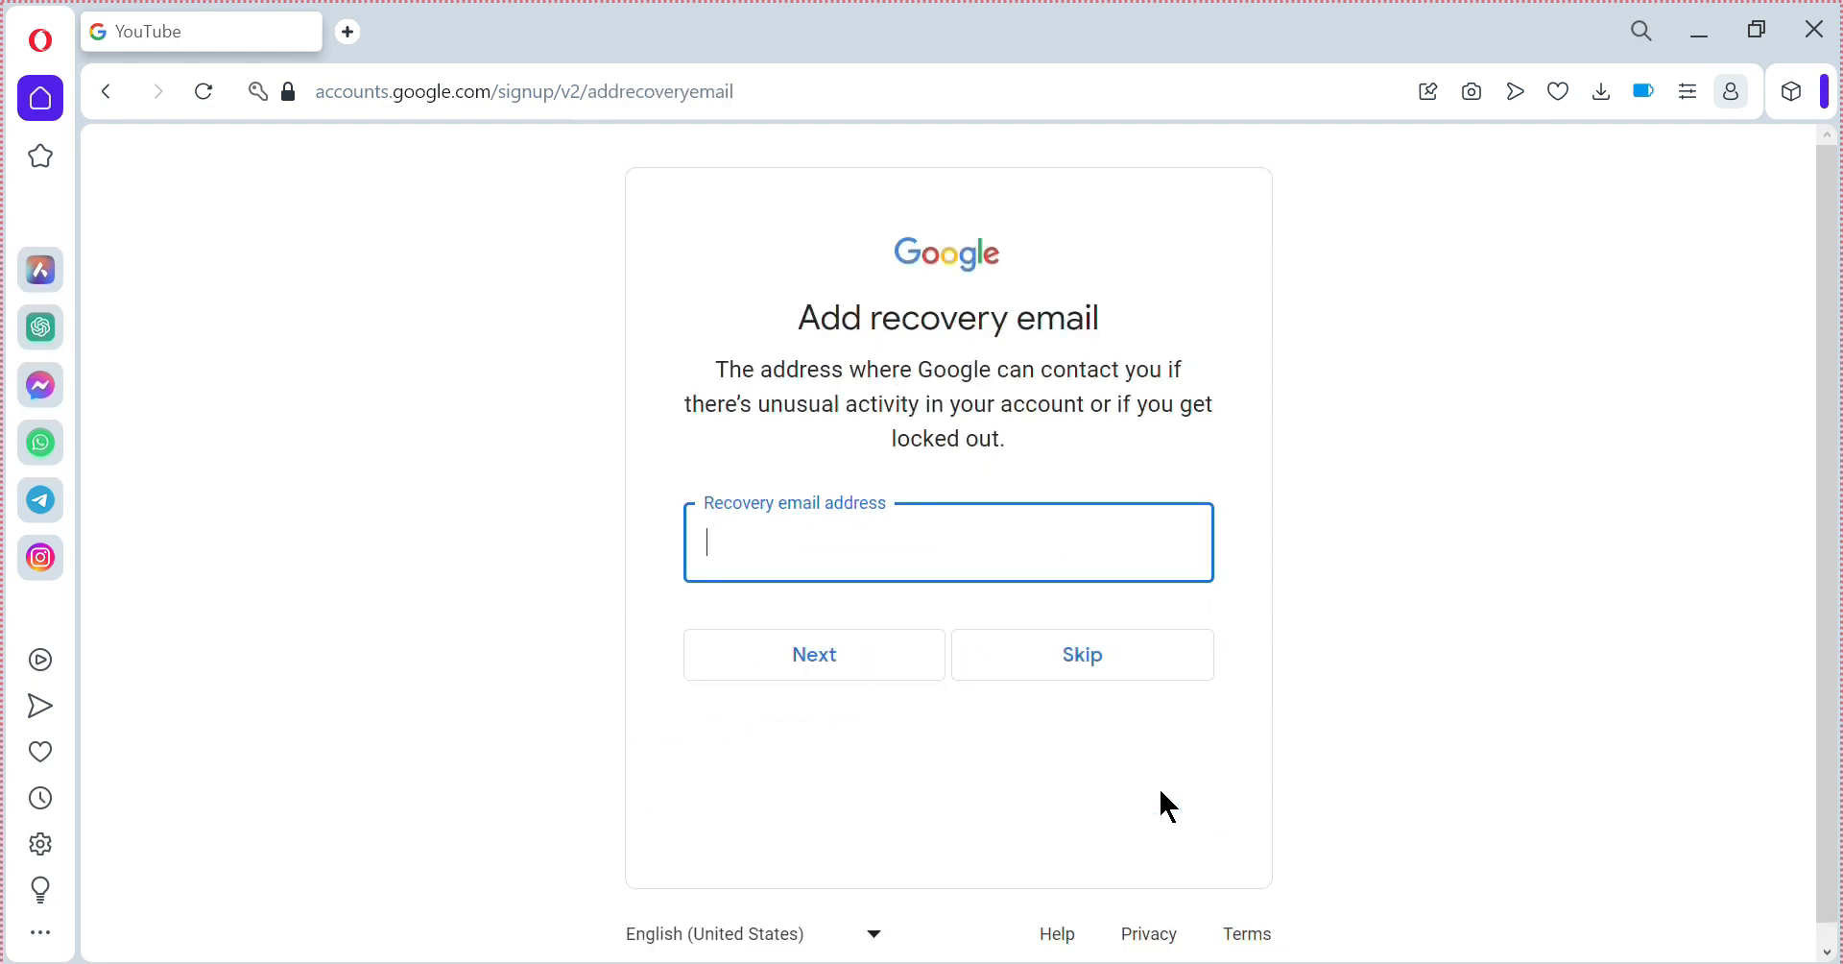
# Skip the recovery email and phone number, then accept the account info review.
pyautogui.click(1065, 669)
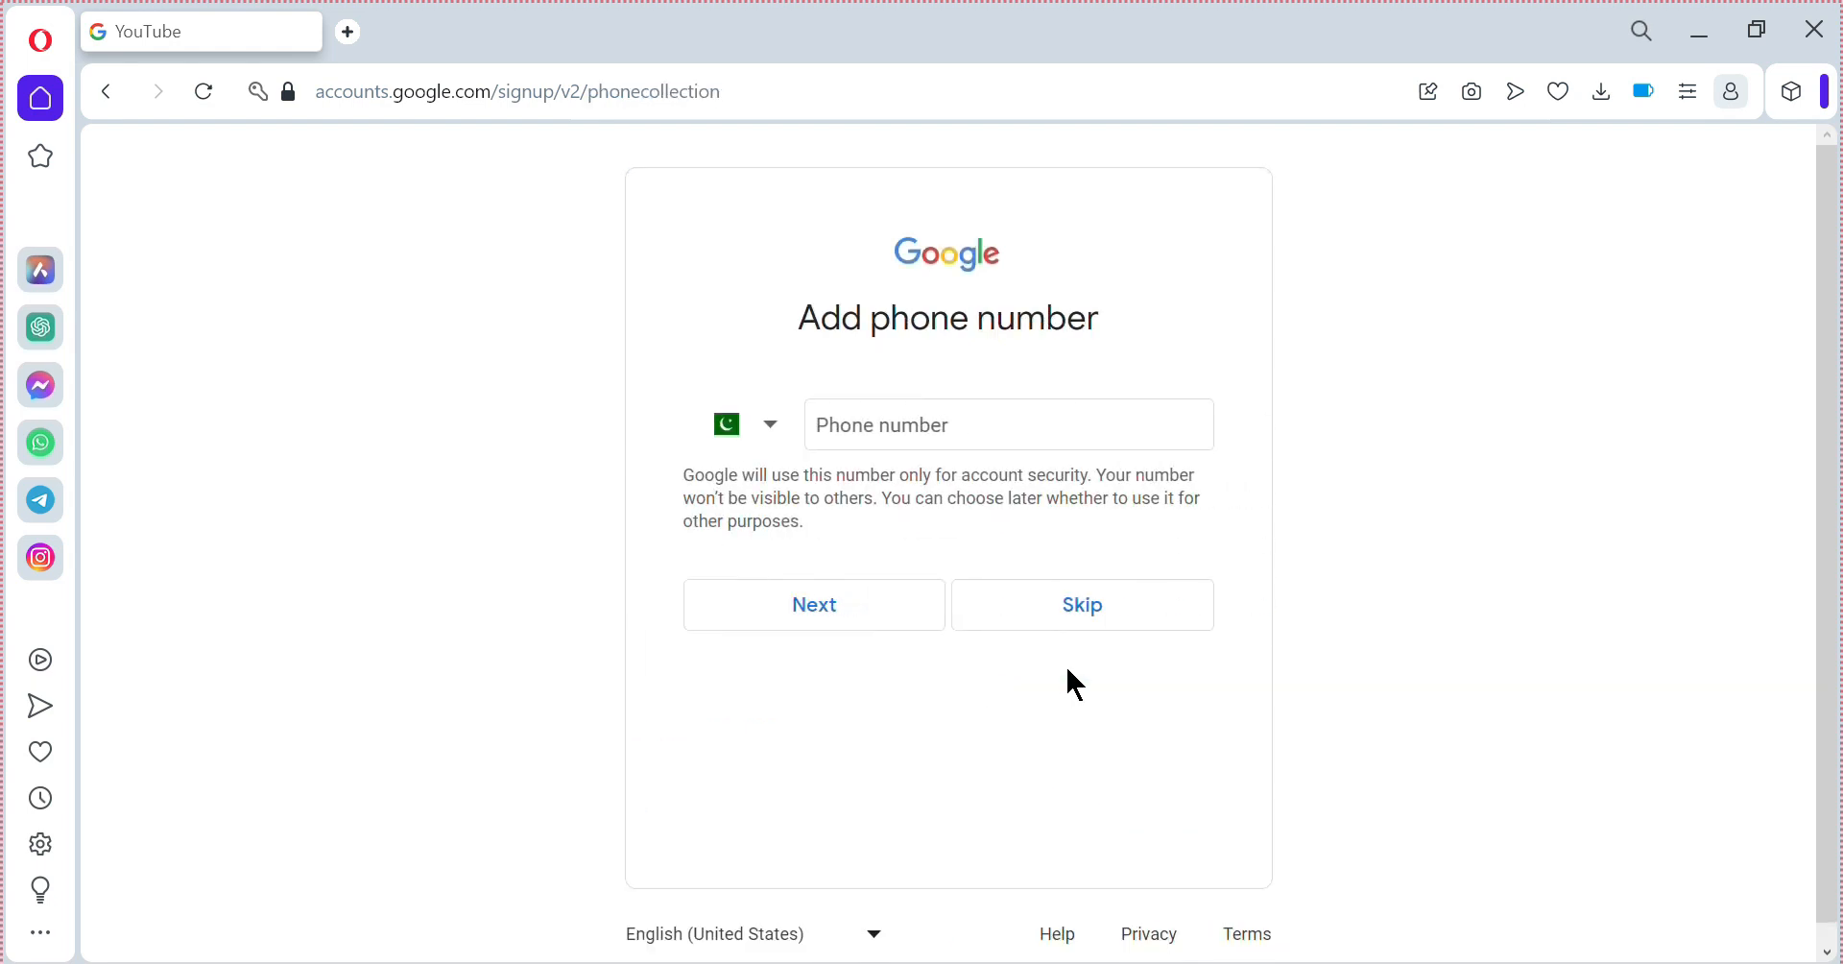
pyautogui.click(873, 424)
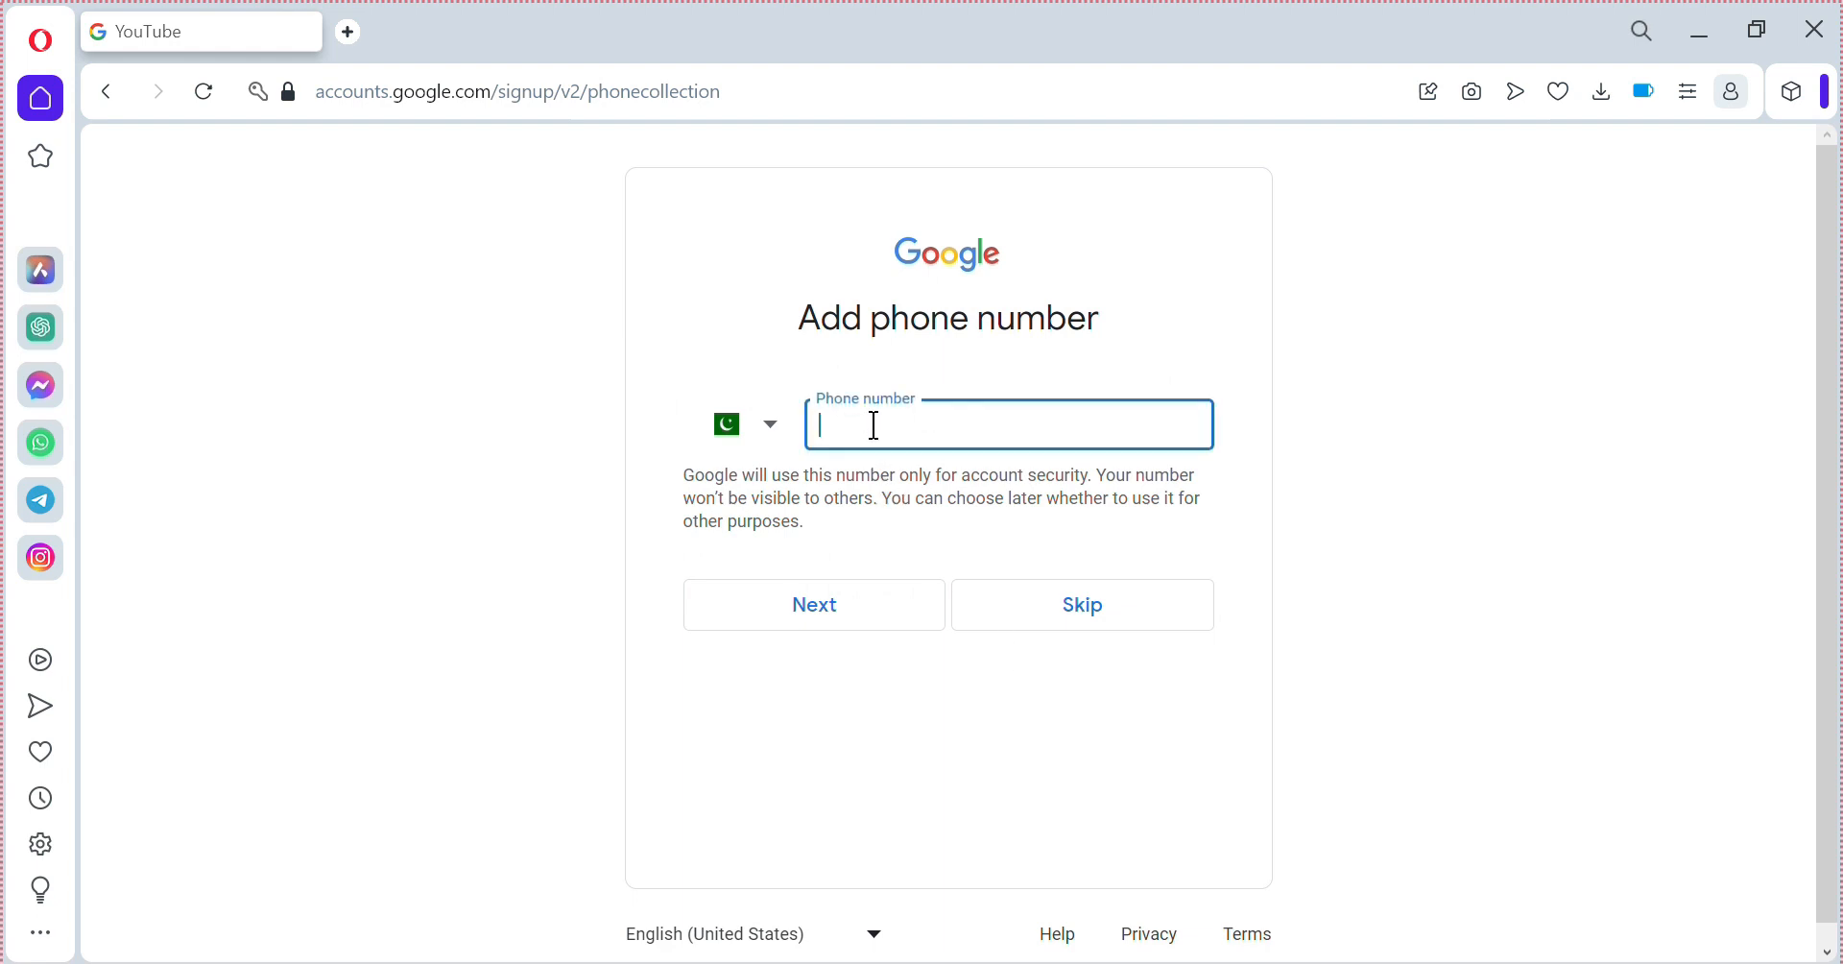
pyautogui.click(1103, 624)
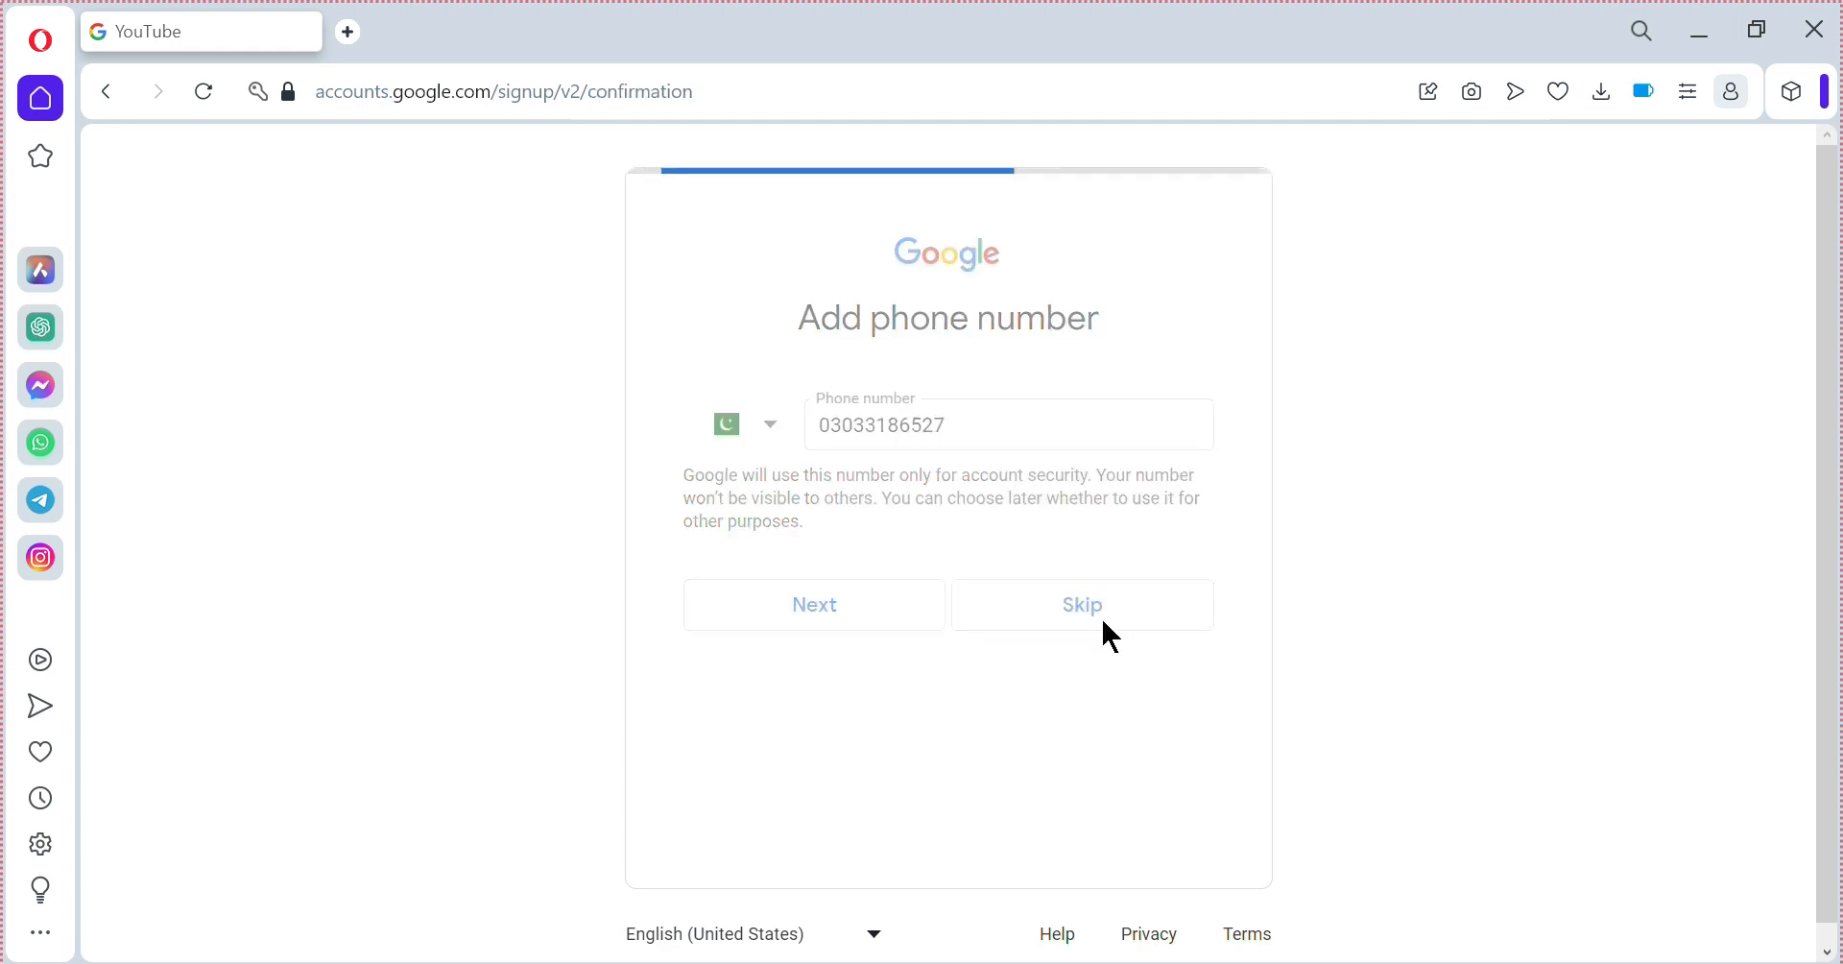
pyautogui.click(1164, 552)
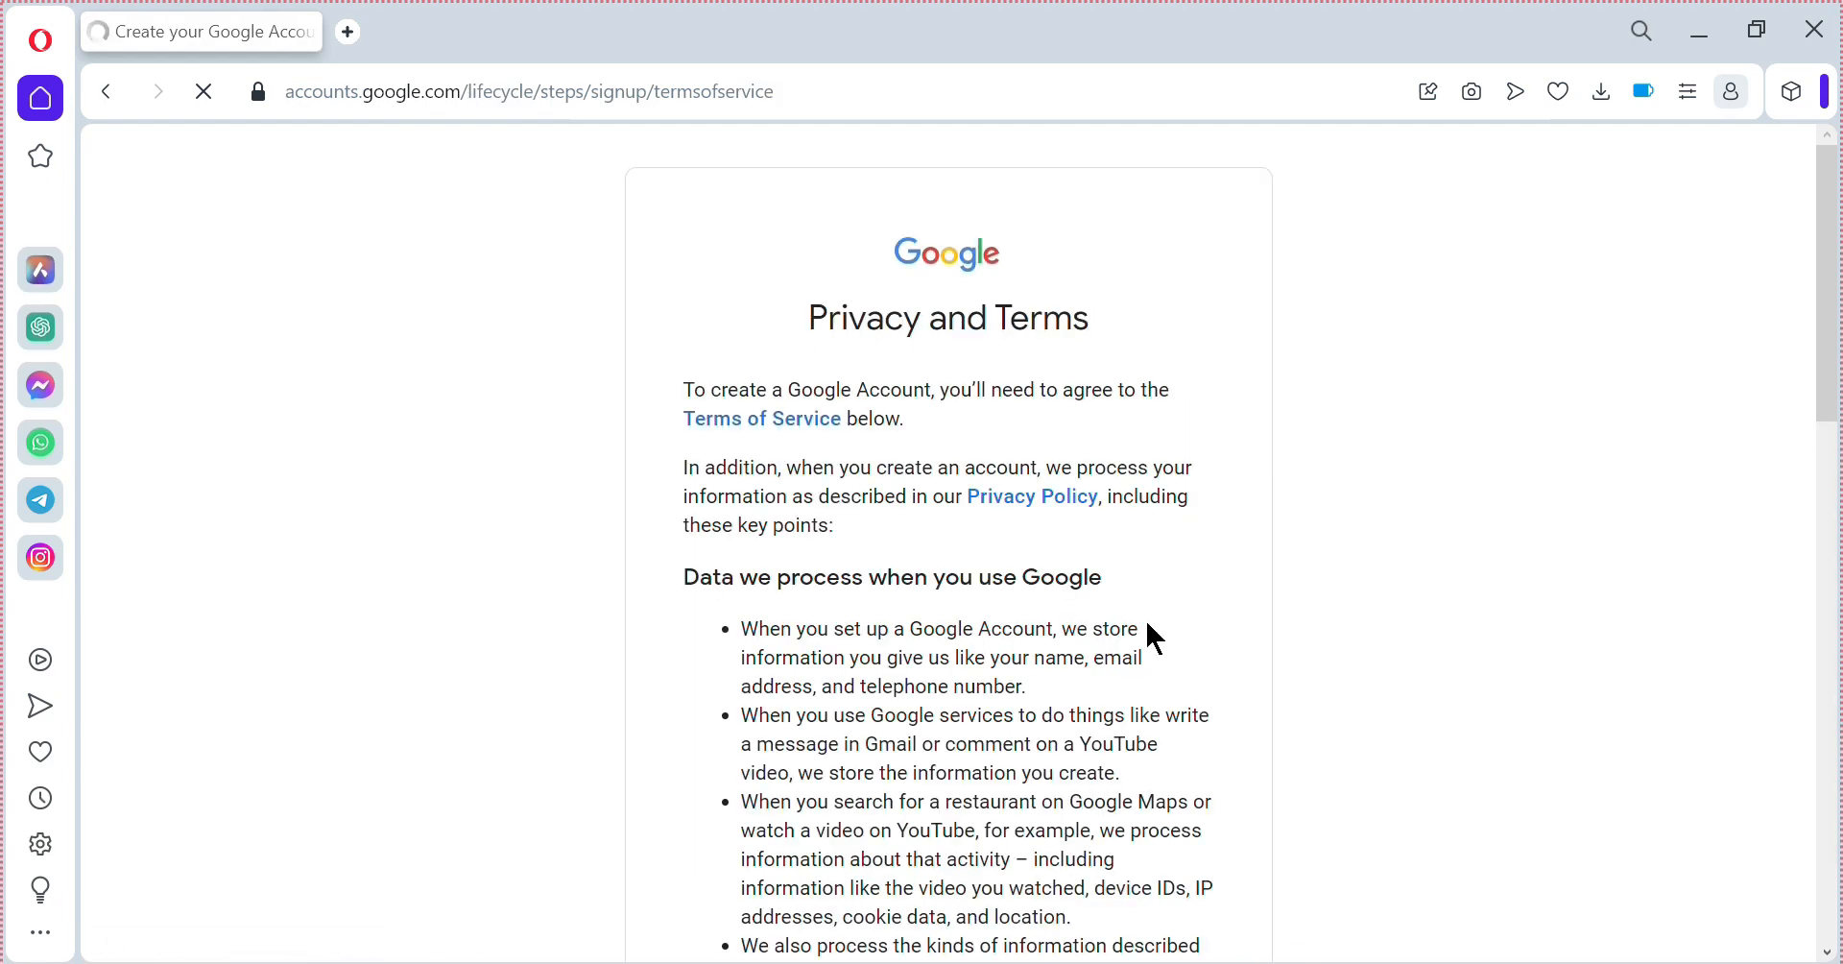
# Read through the Privacy and Terms page and agree to finish the account.
pyautogui.scroll(-5, 1292, 637)
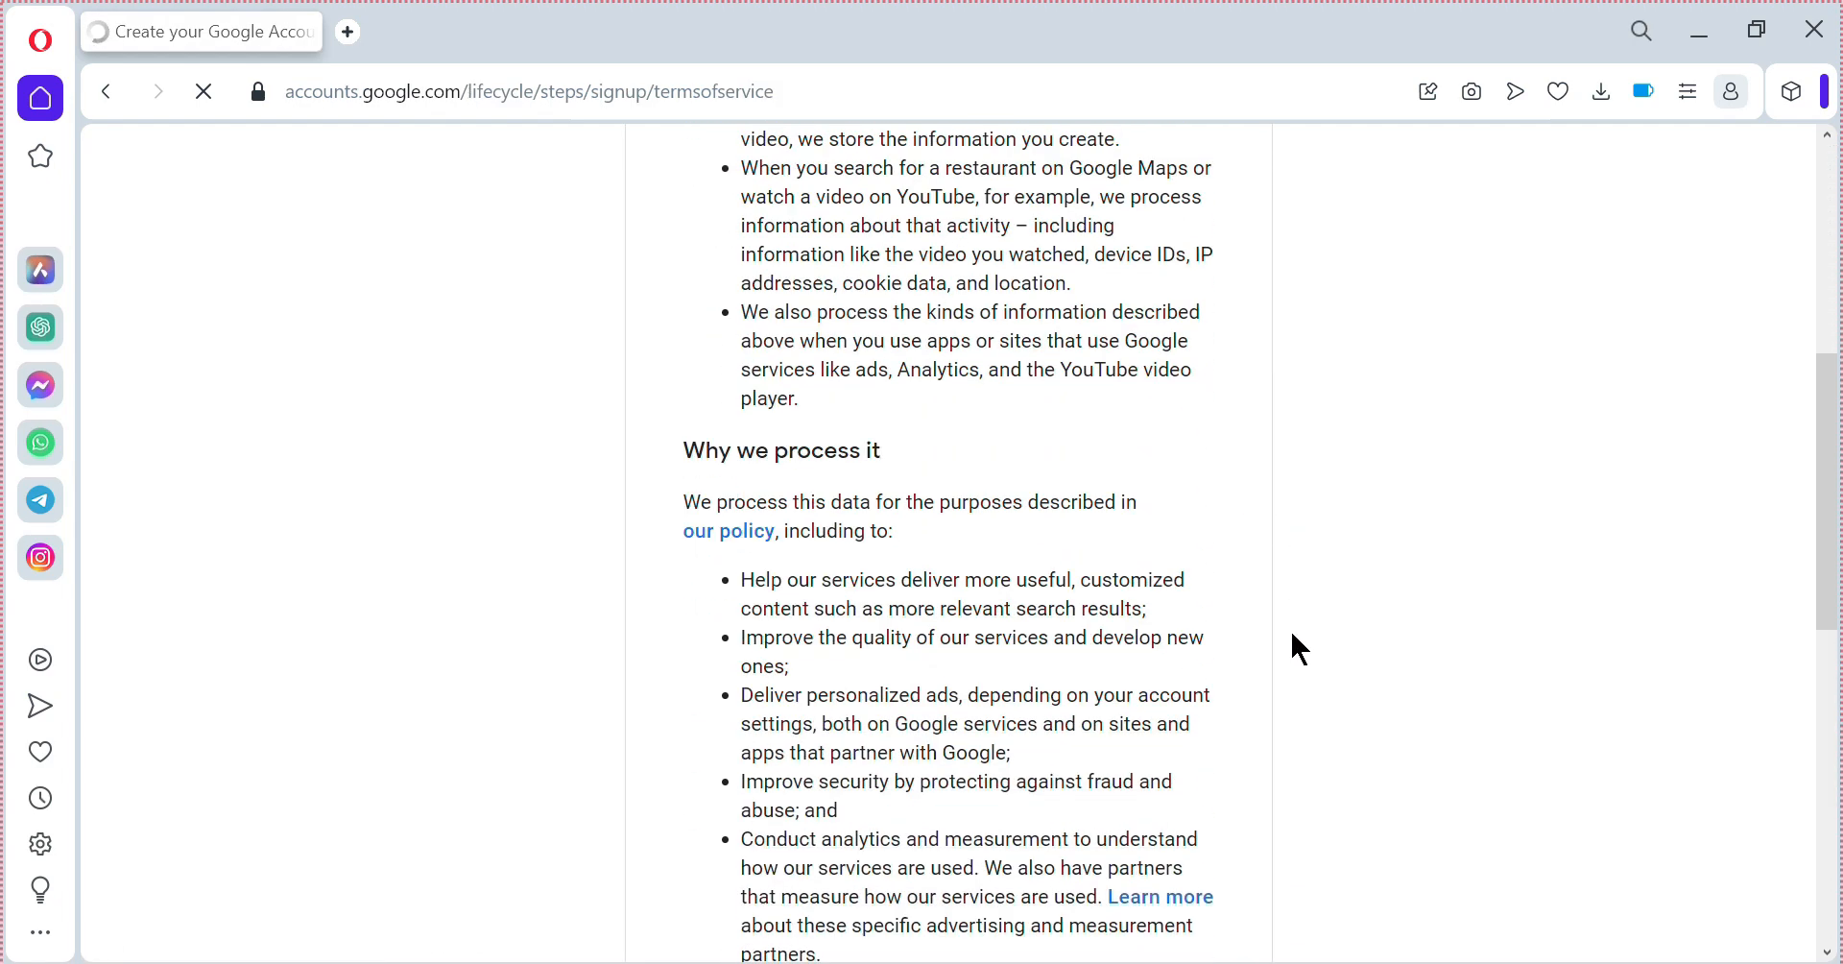
pyautogui.scroll(-3, 1292, 636)
pyautogui.scroll(10, 1293, 635)
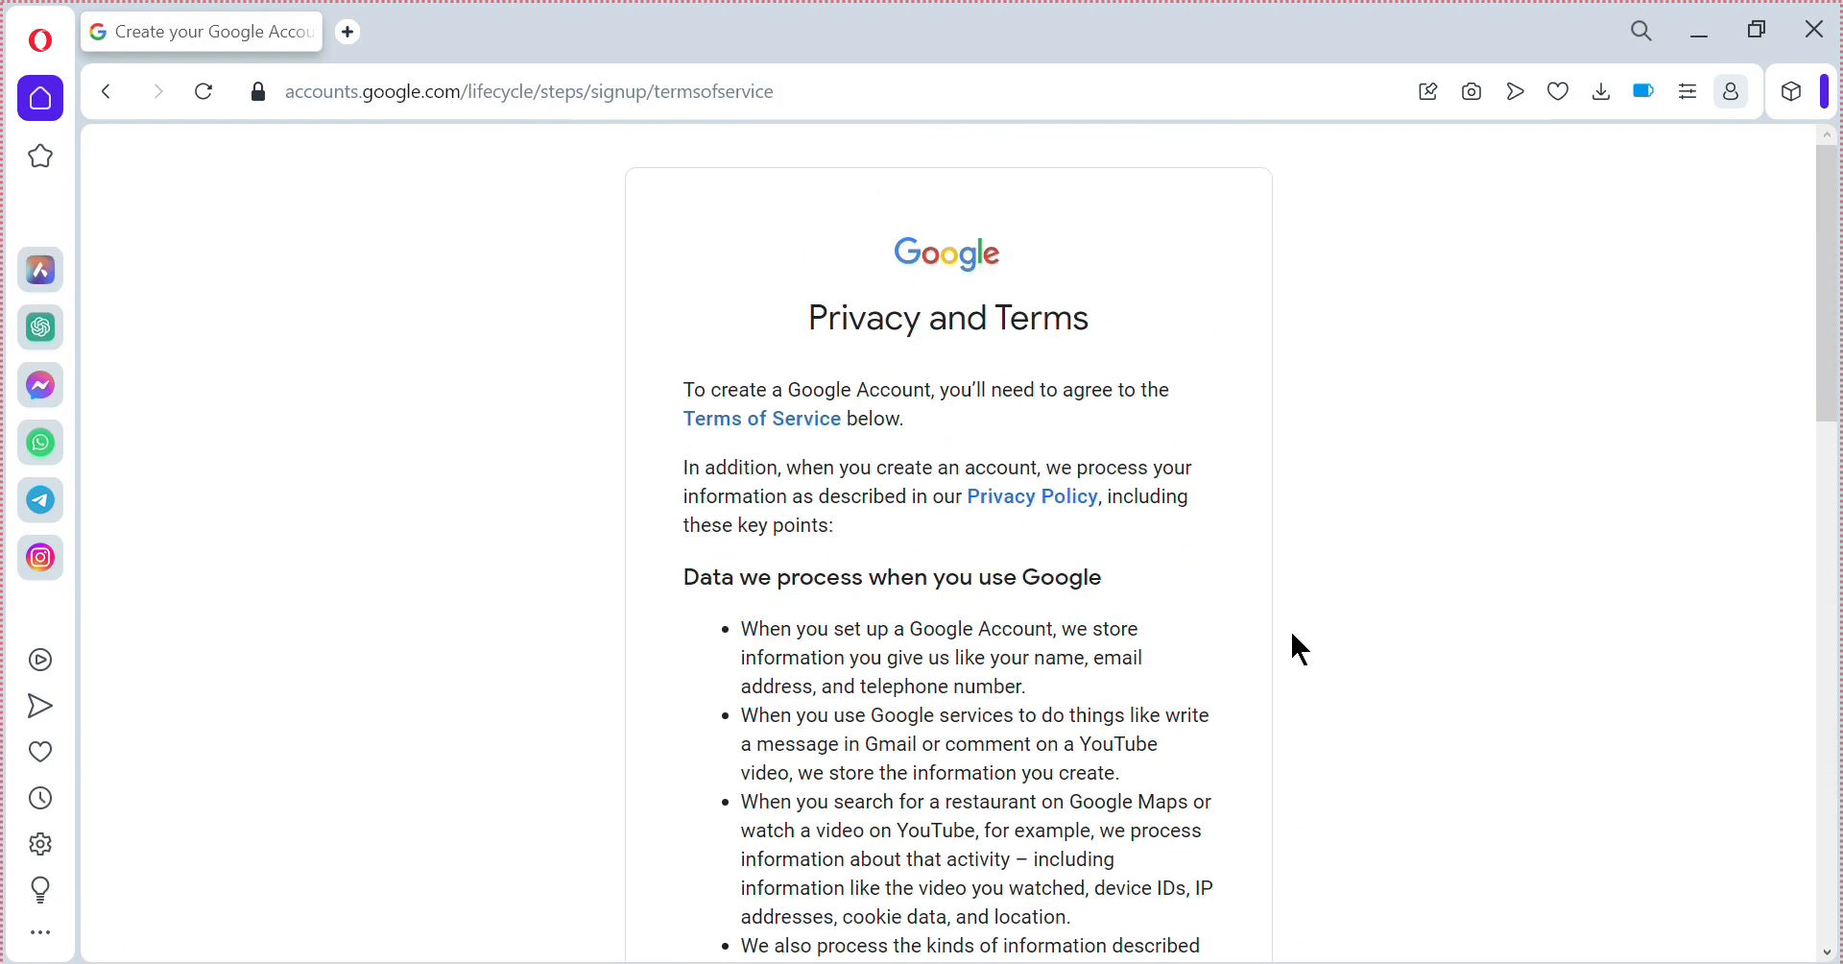
pyautogui.scroll(-15, 1292, 634)
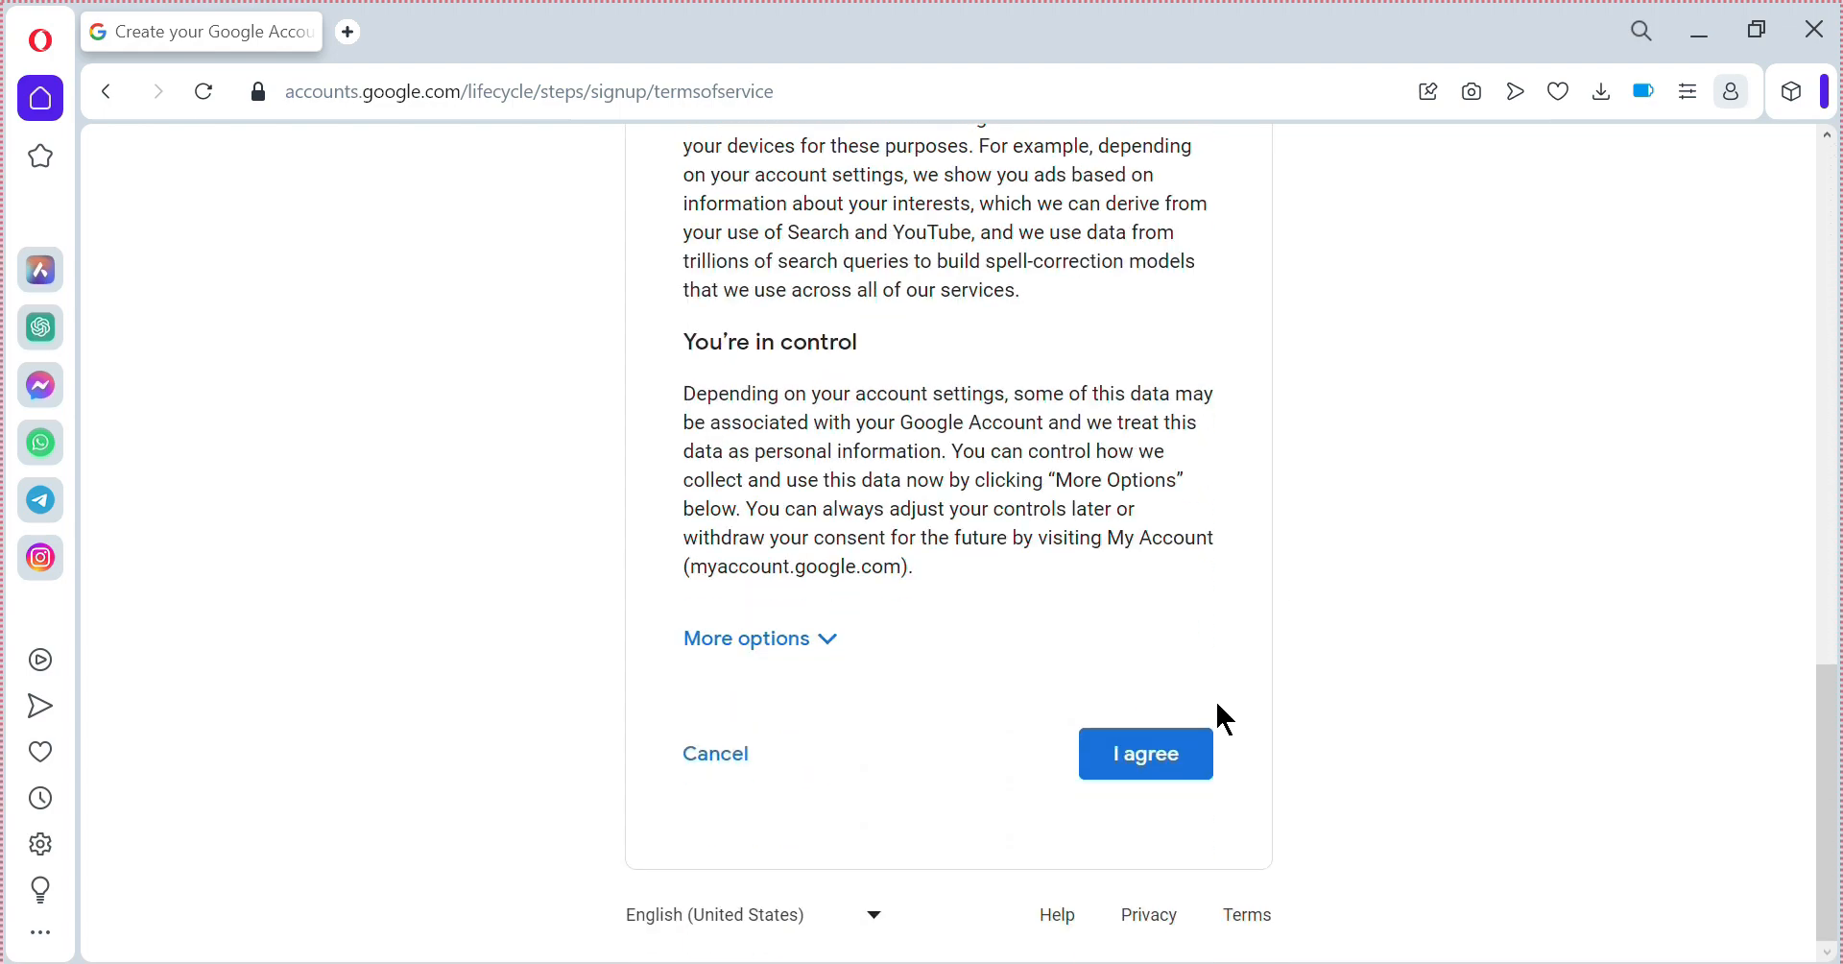
pyautogui.click(1144, 753)
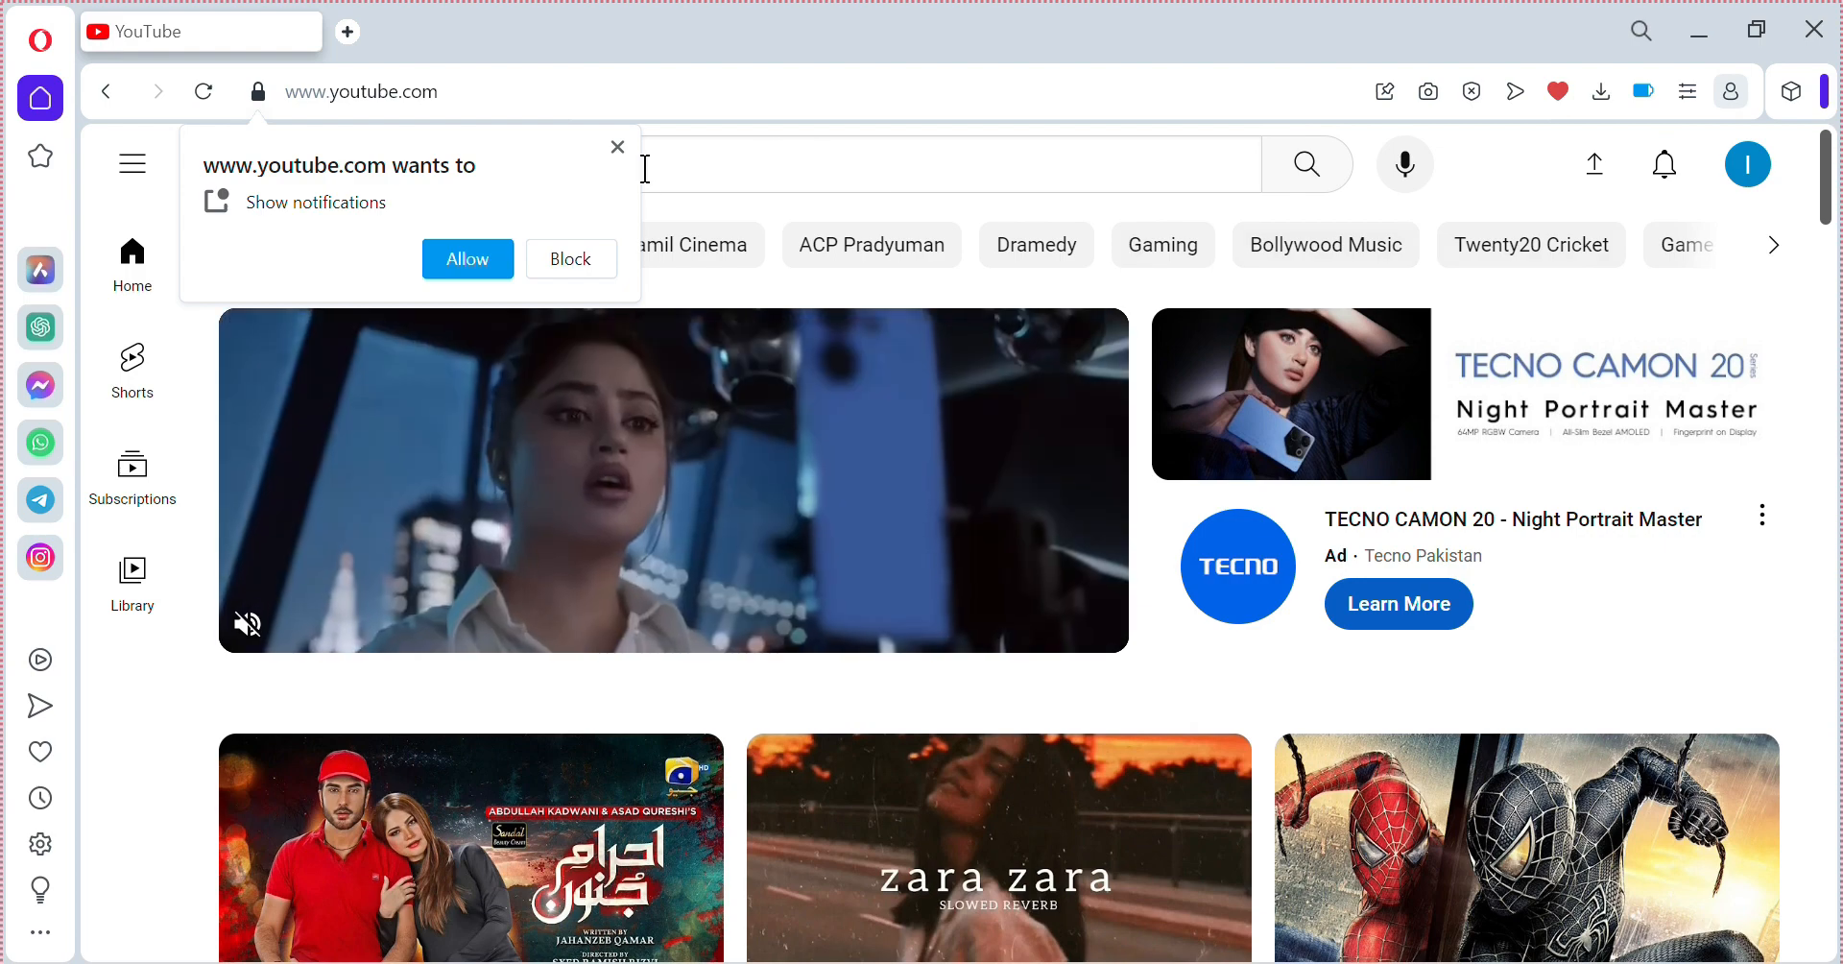
# Allow YouTube notifications and open the account menu from the profile avatar.
pyautogui.click(476, 259)
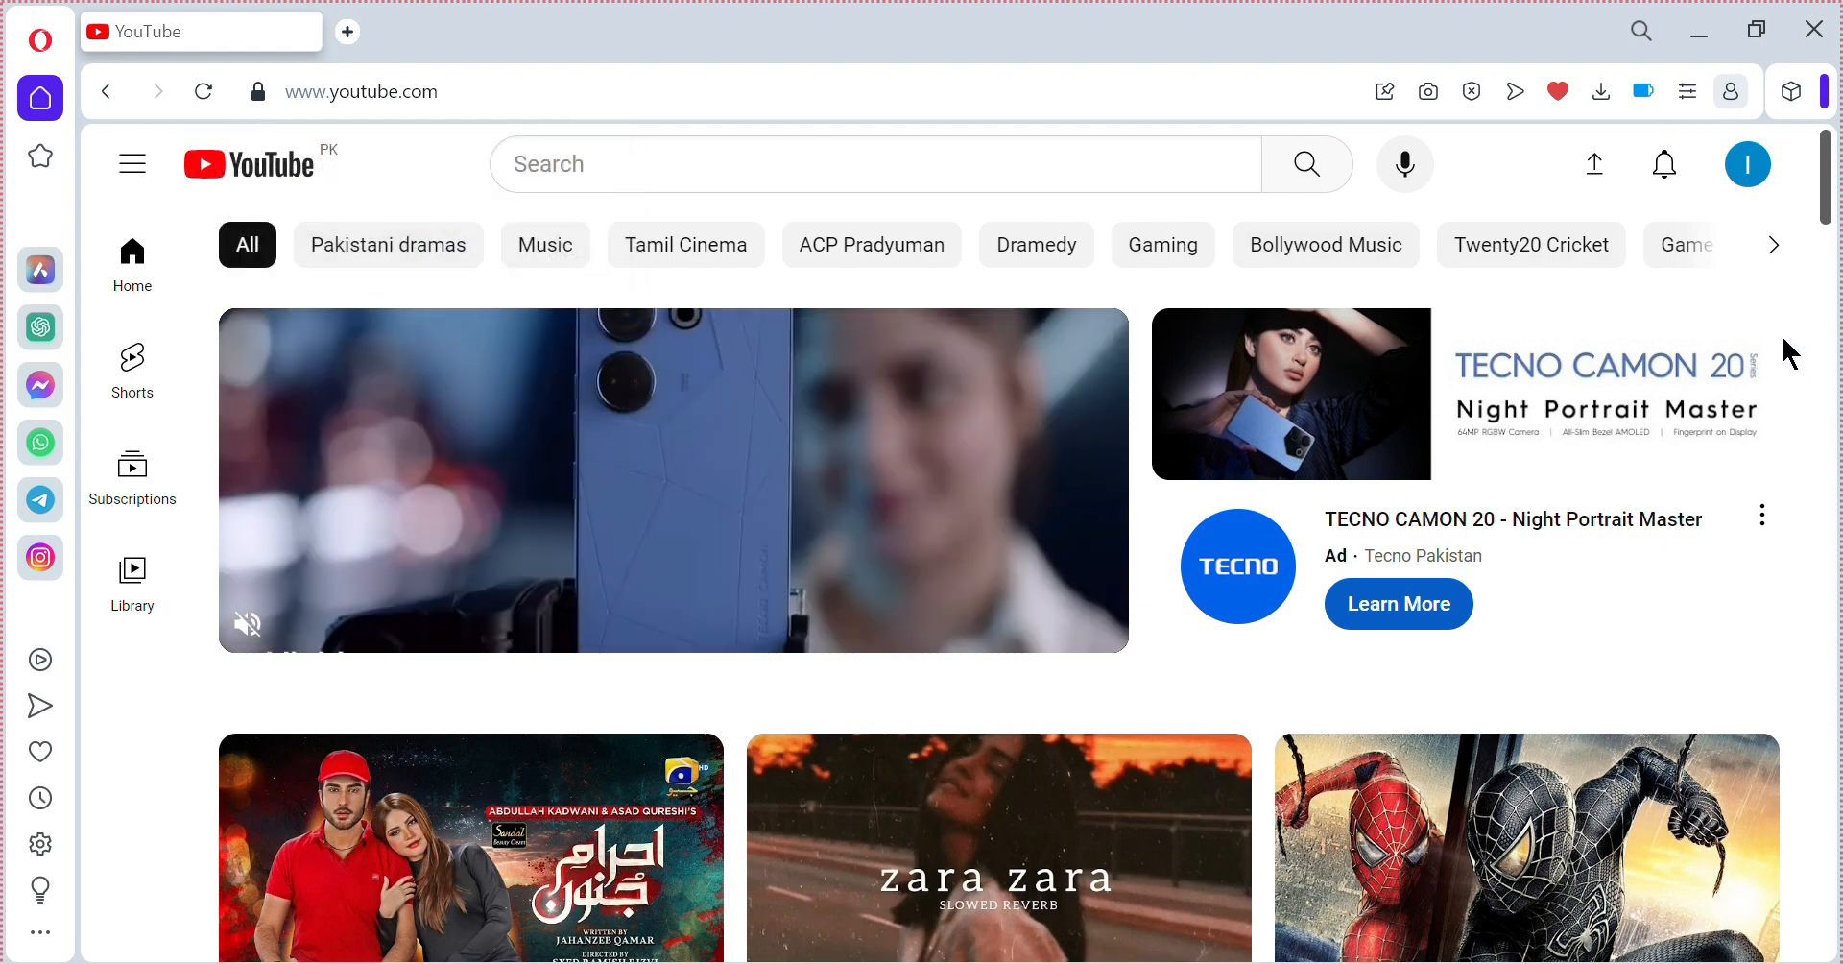
pyautogui.click(1749, 178)
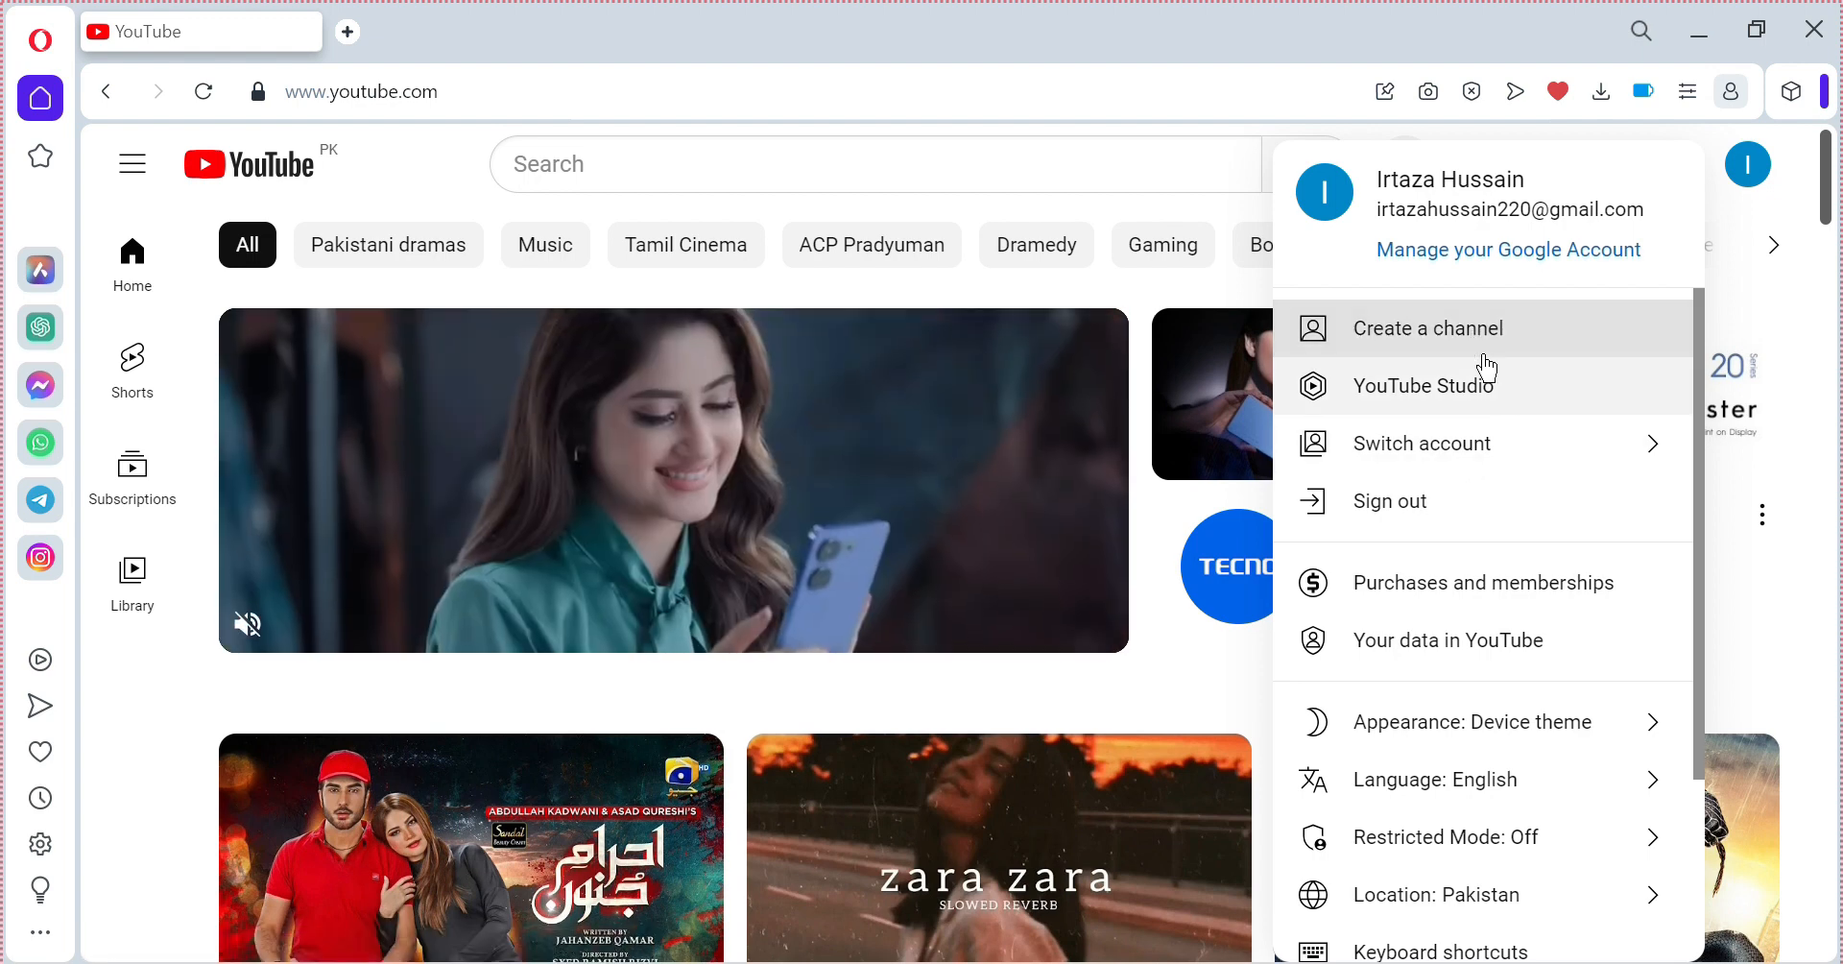
# Choose Create a channel and select the prefilled text in the Name field.
pyautogui.click(1276, 329)
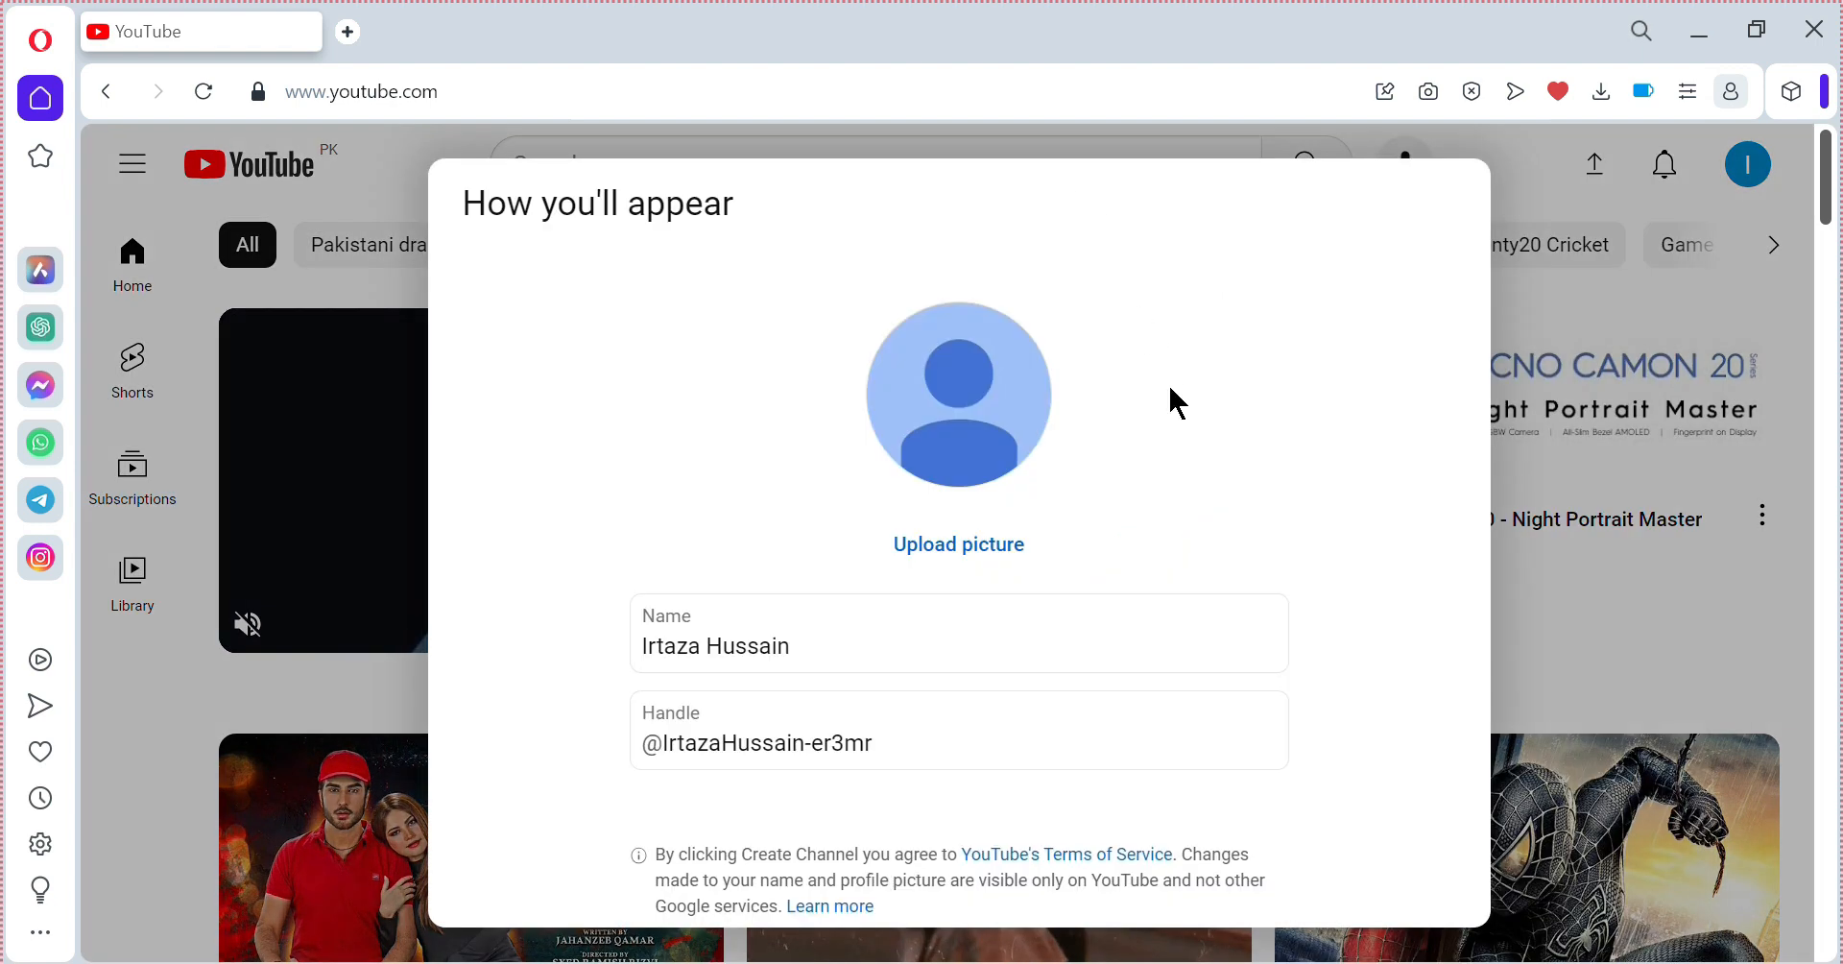
pyautogui.click(871, 637)
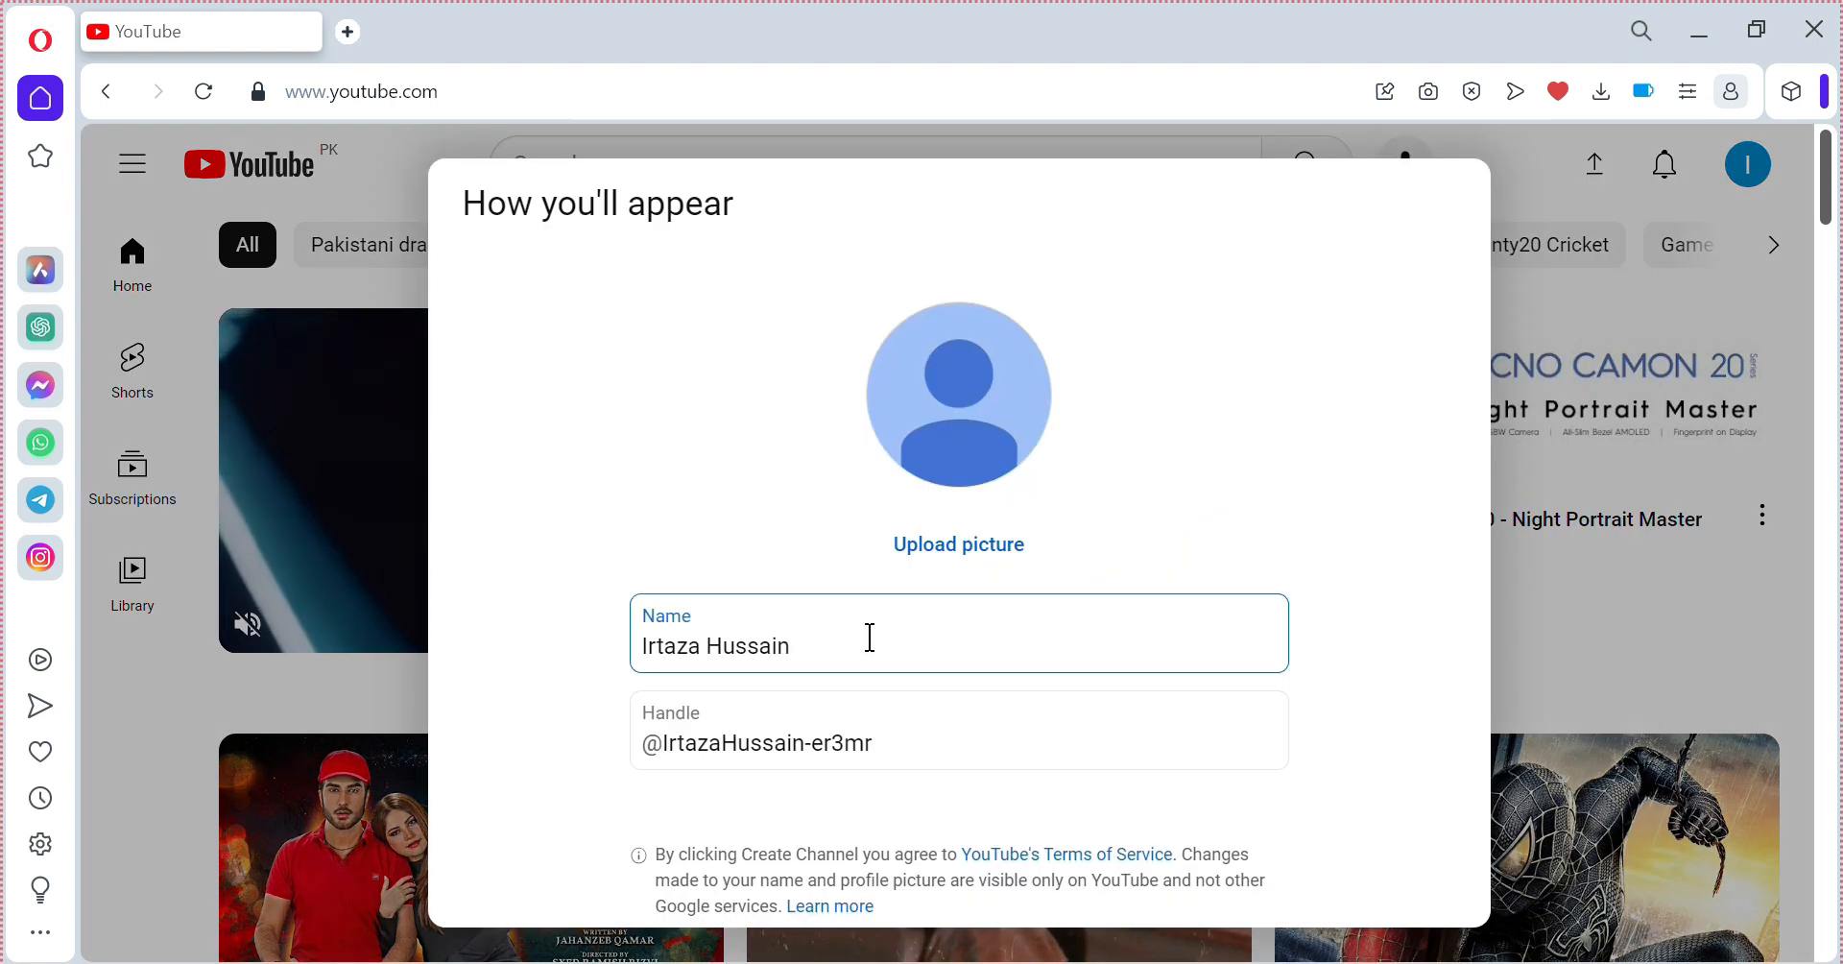
pyautogui.moveTo(871, 637); pyautogui.dragTo(588, 666)
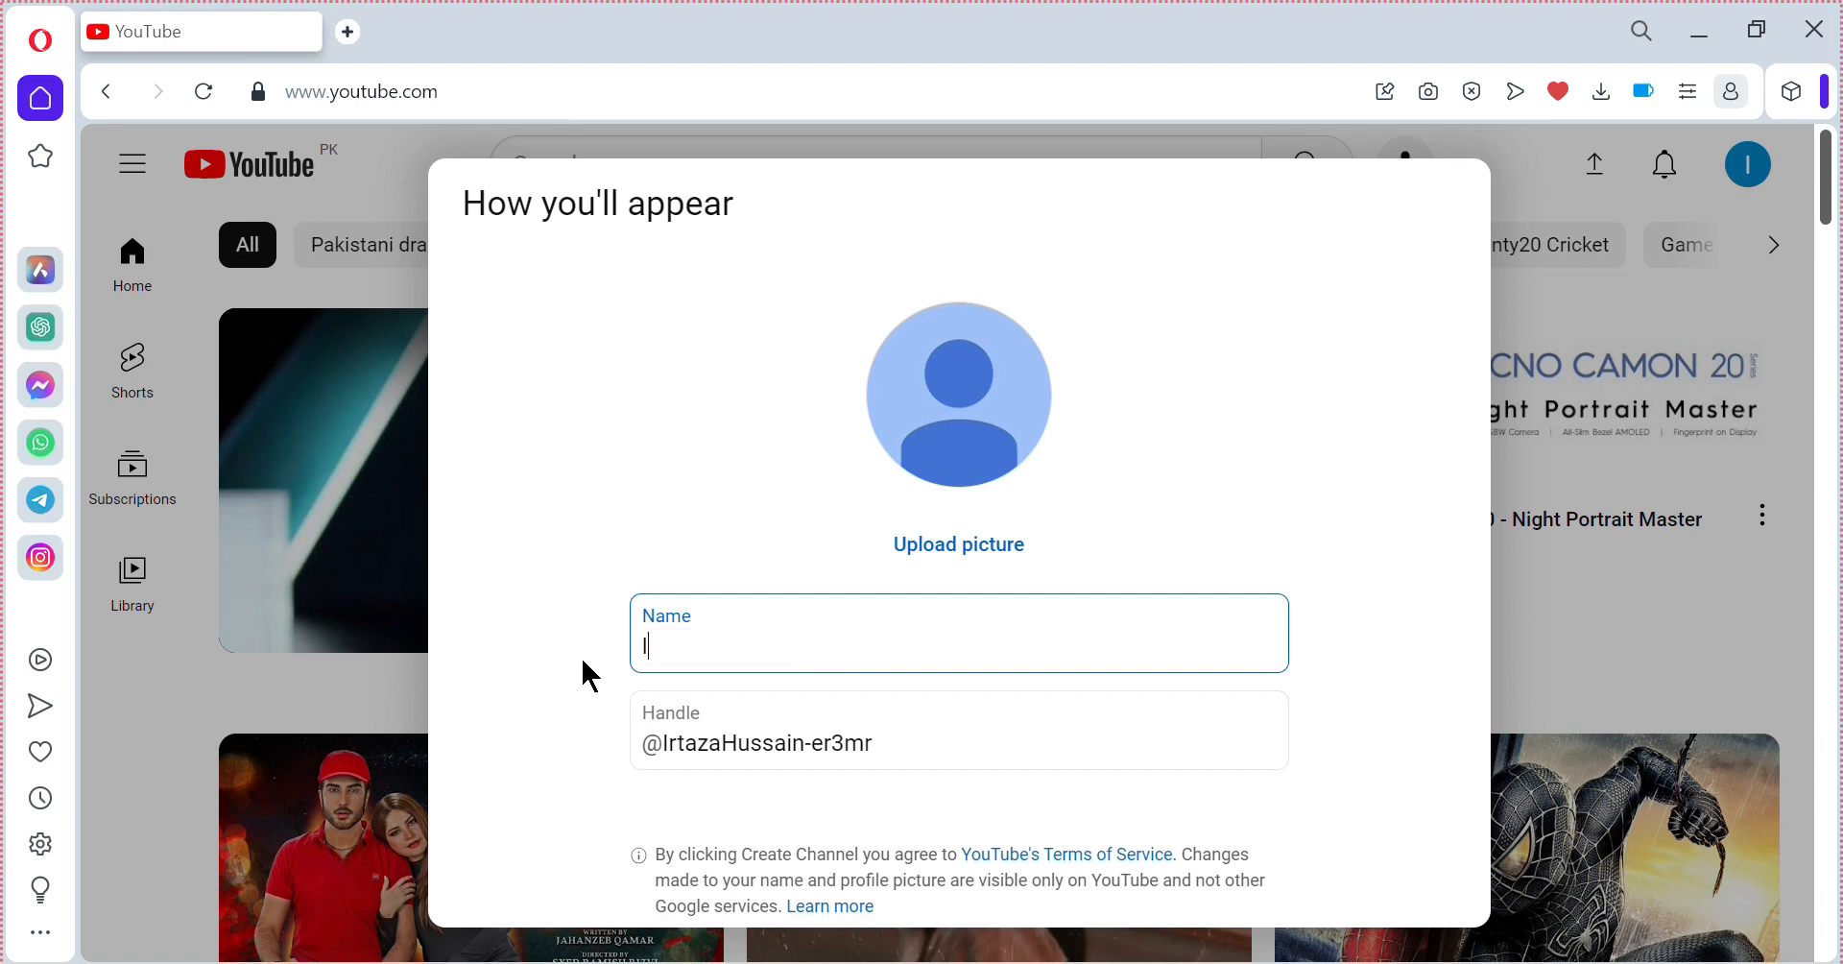
# Type the channel name ending in 'vlogs' so the suggested handle updates to match.
pyautogui.write('r')
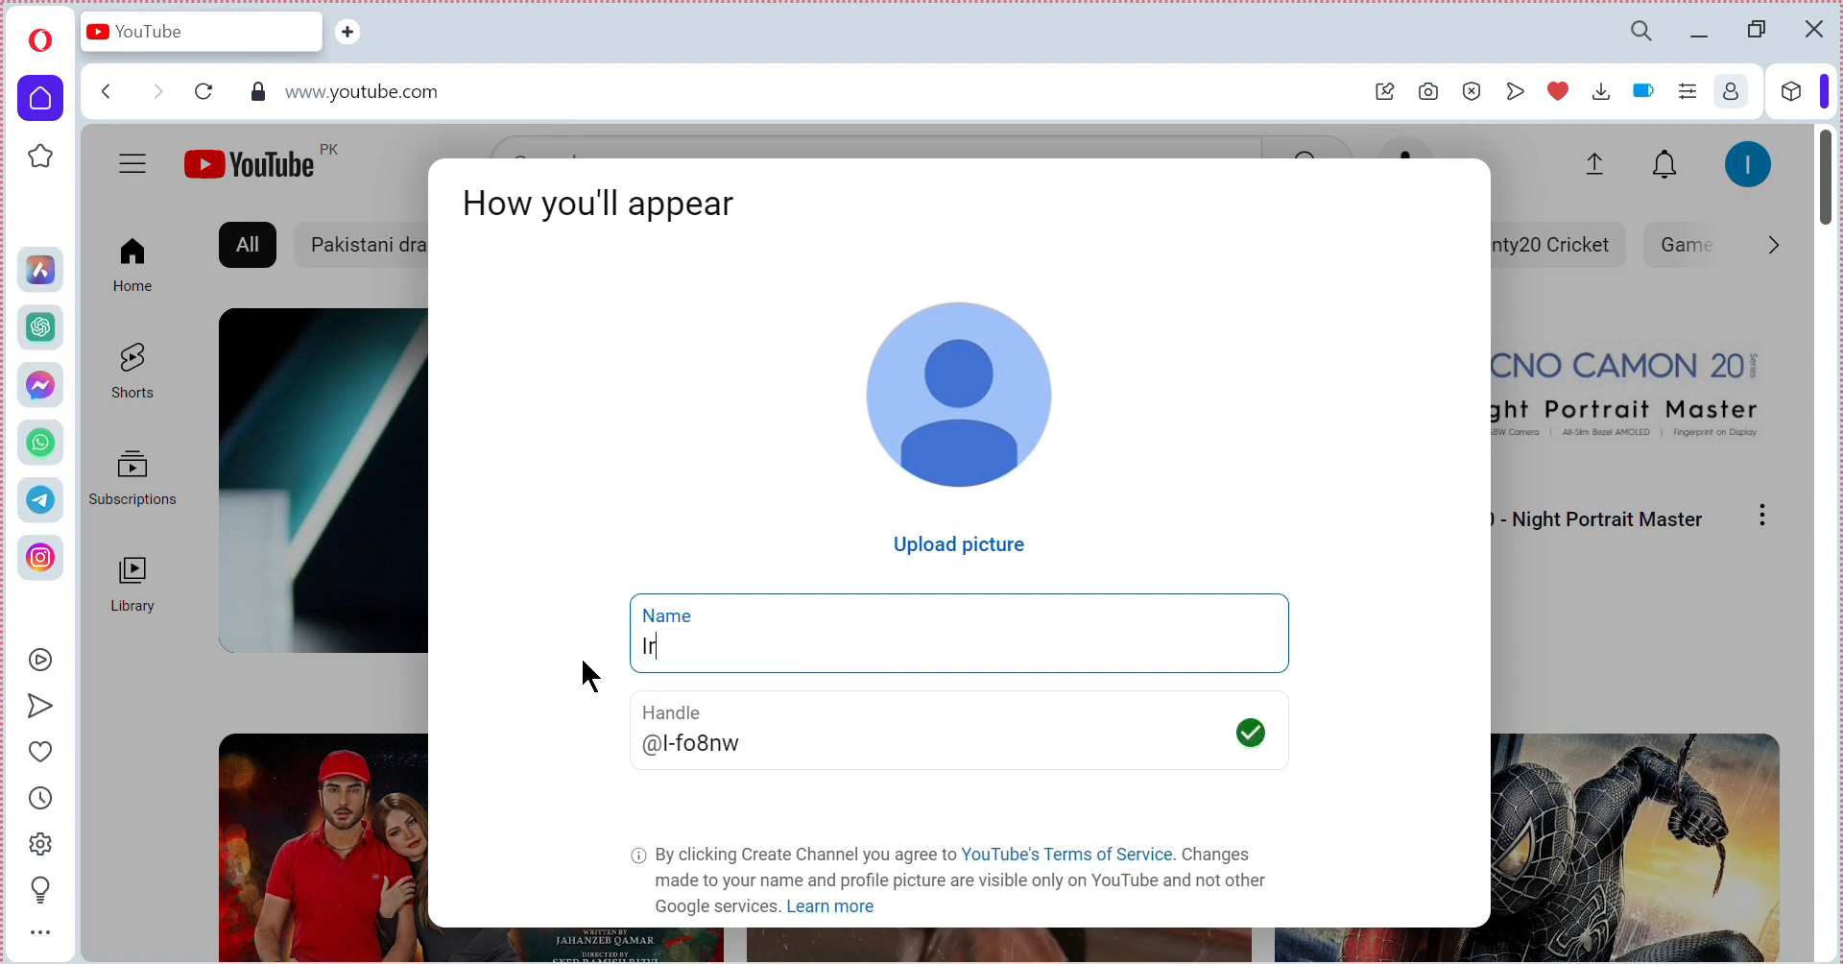
pyautogui.write('taza')
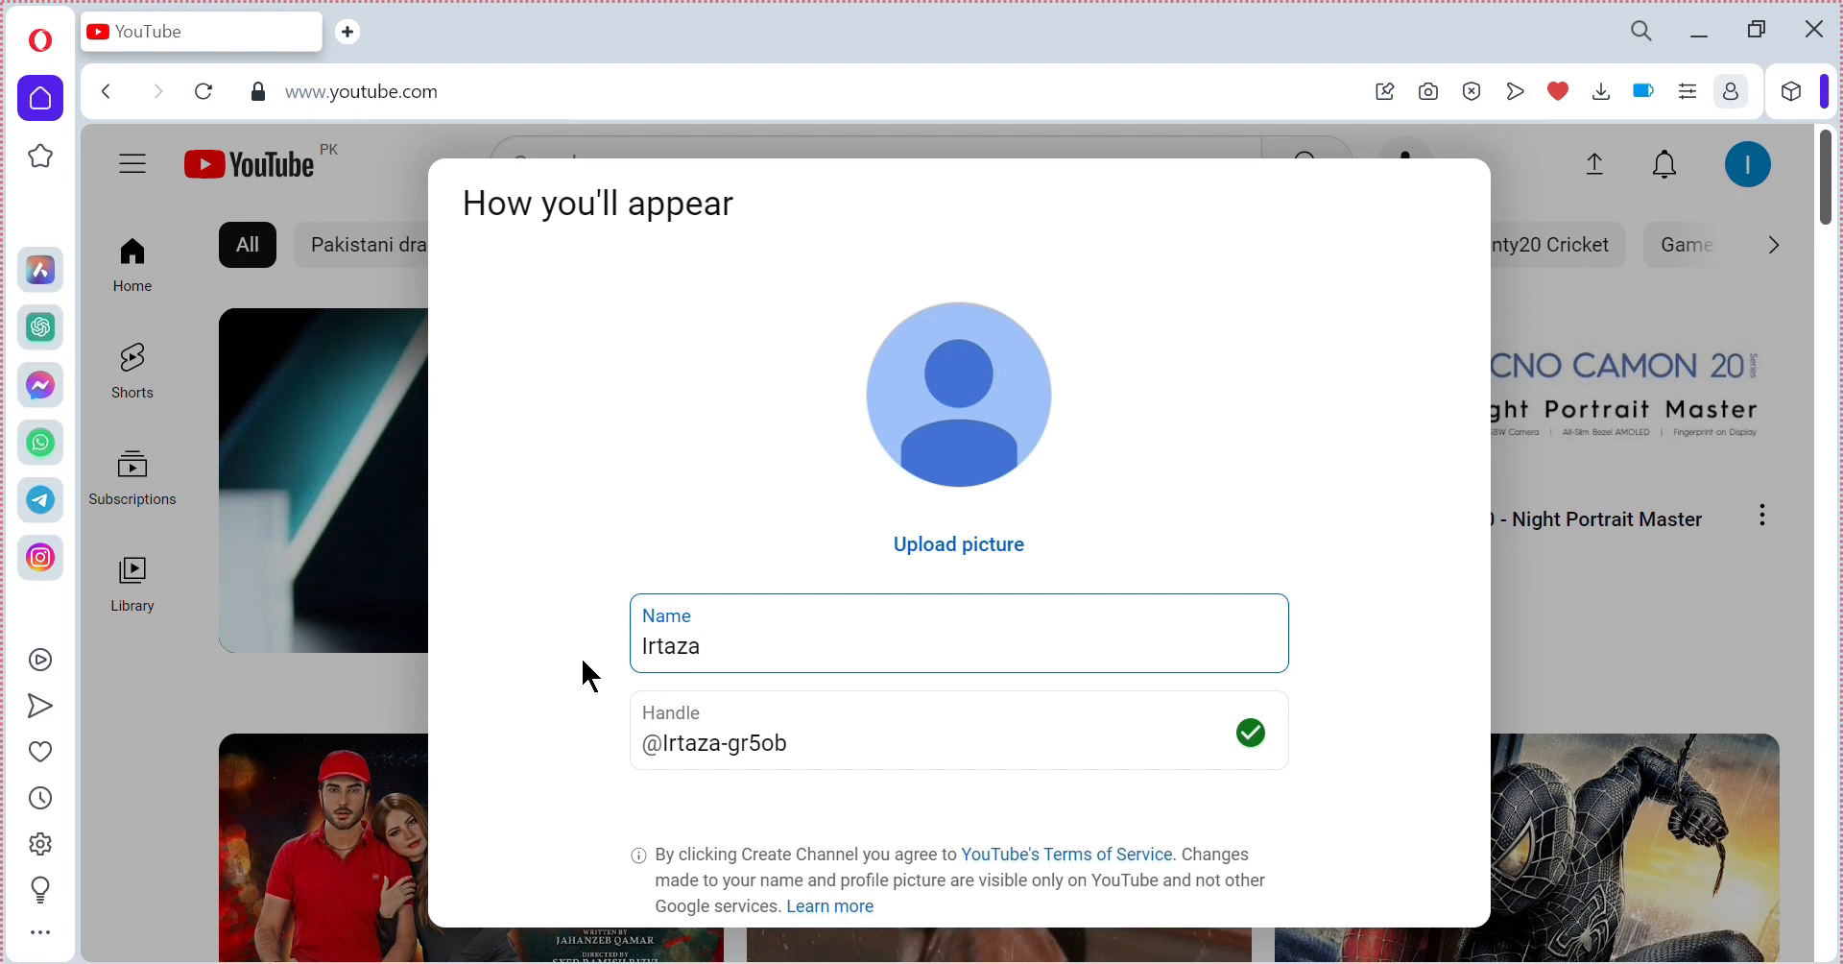
pyautogui.write('vlogs')
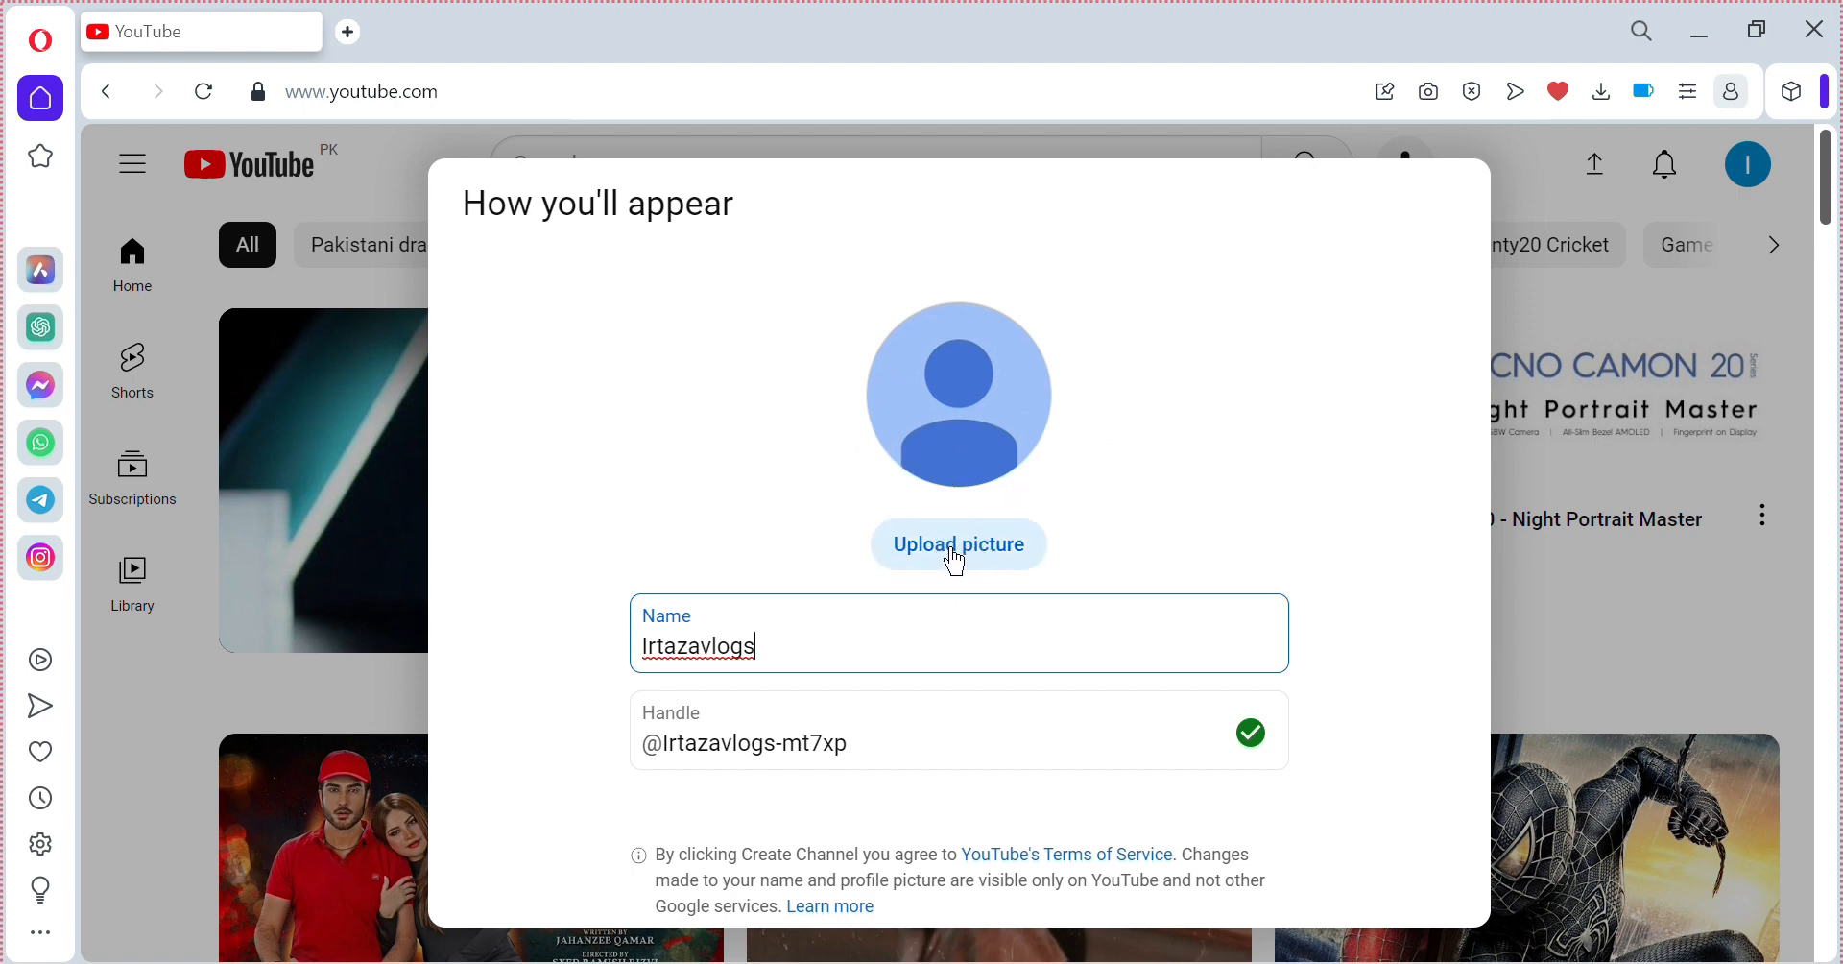
pyautogui.click(1347, 547)
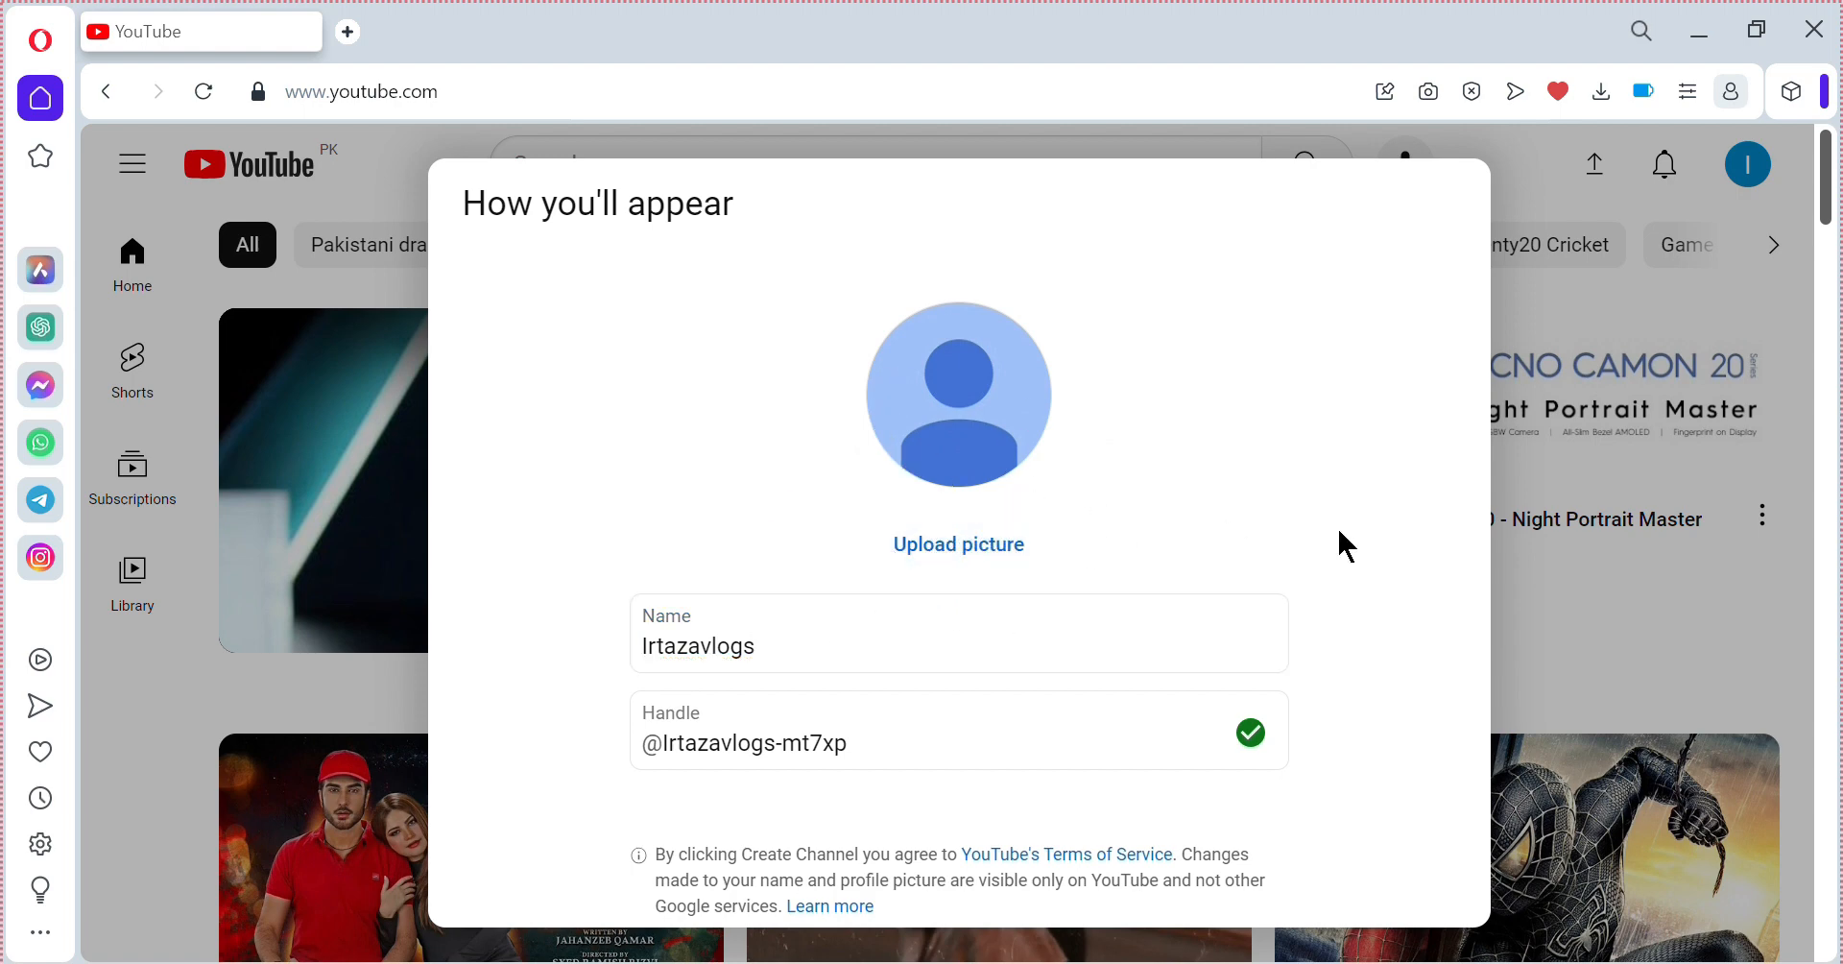
pyautogui.scroll(-5, 1347, 547)
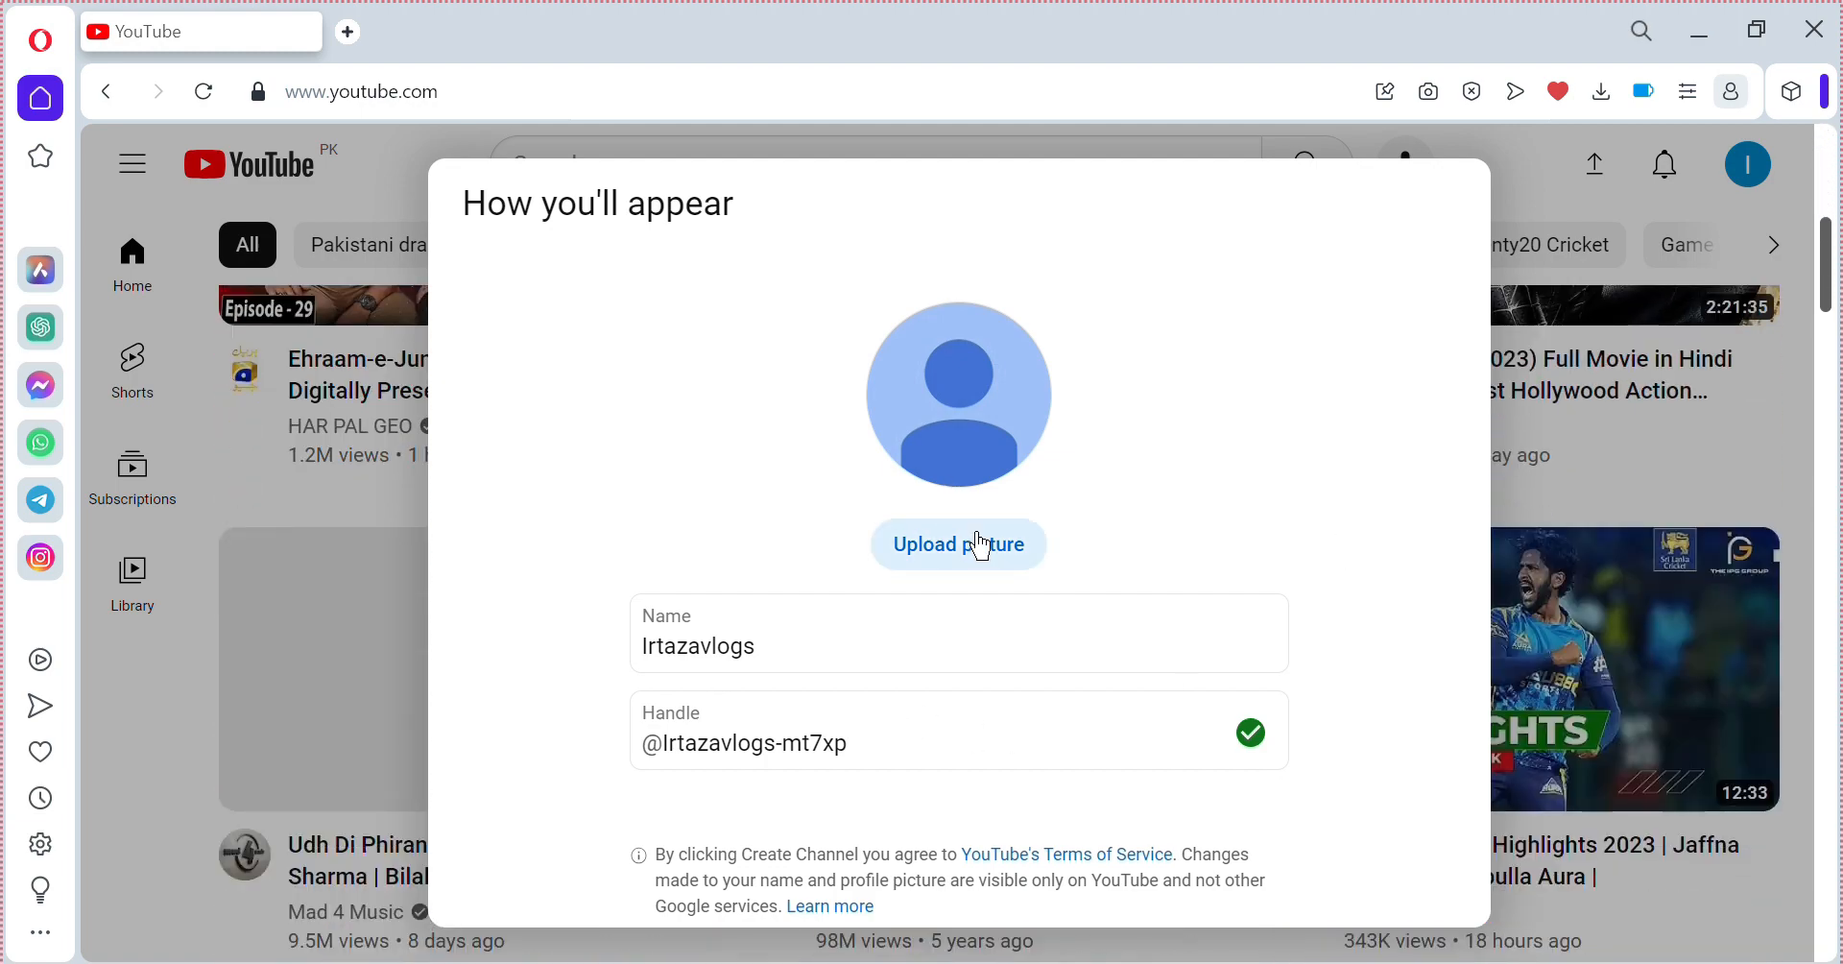
# Upload Our Logo.png from the Desktop as the profile picture and confirm the crop.
pyautogui.click(981, 548)
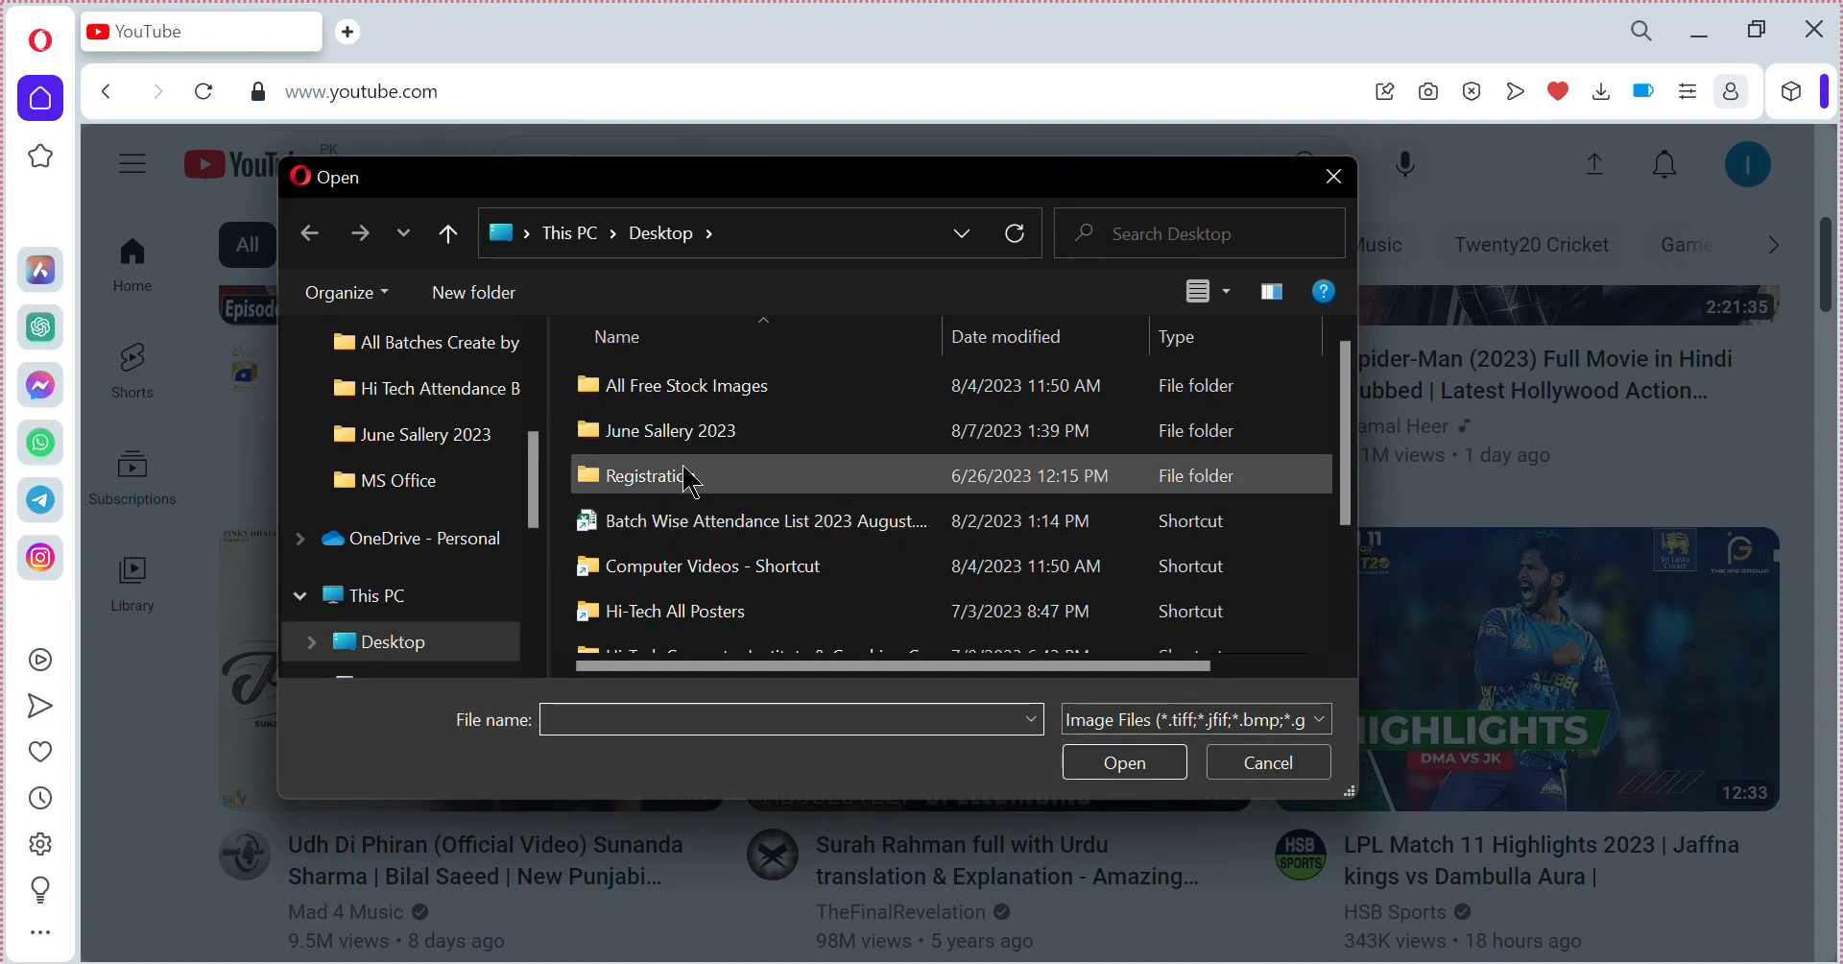
pyautogui.click(398, 641)
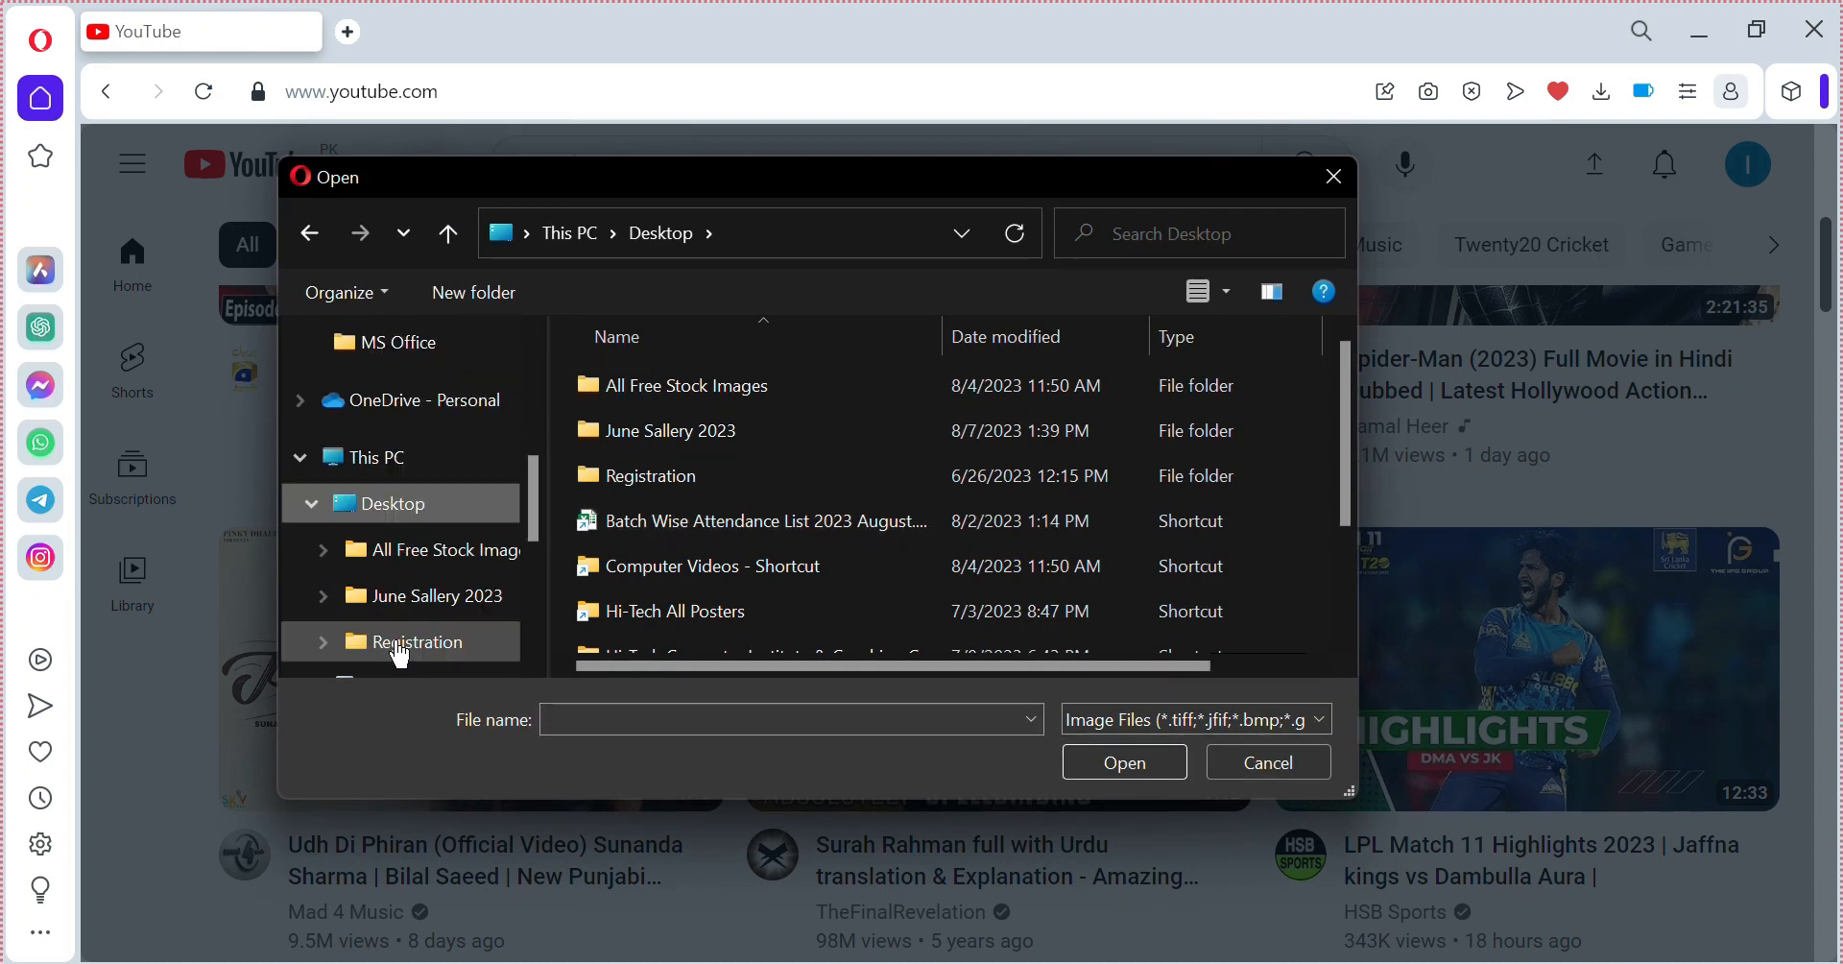
pyautogui.scroll(-3, 730, 624)
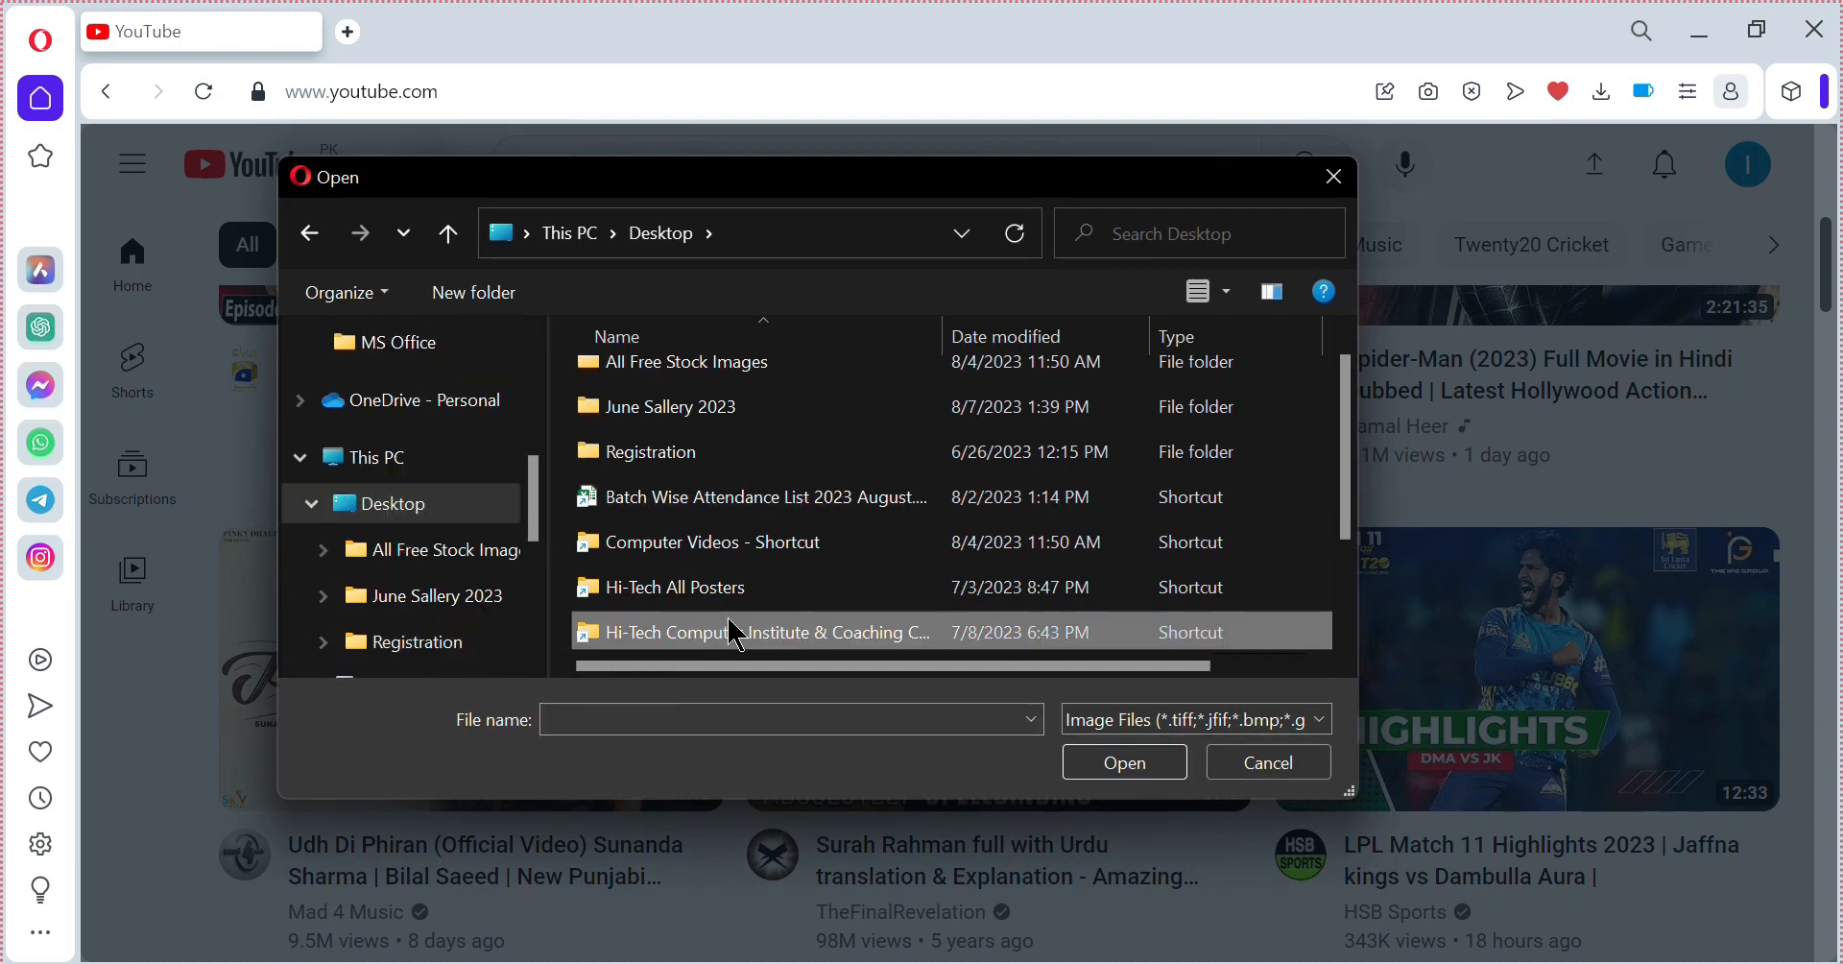
pyautogui.click(738, 634)
pyautogui.doubleClick(738, 633)
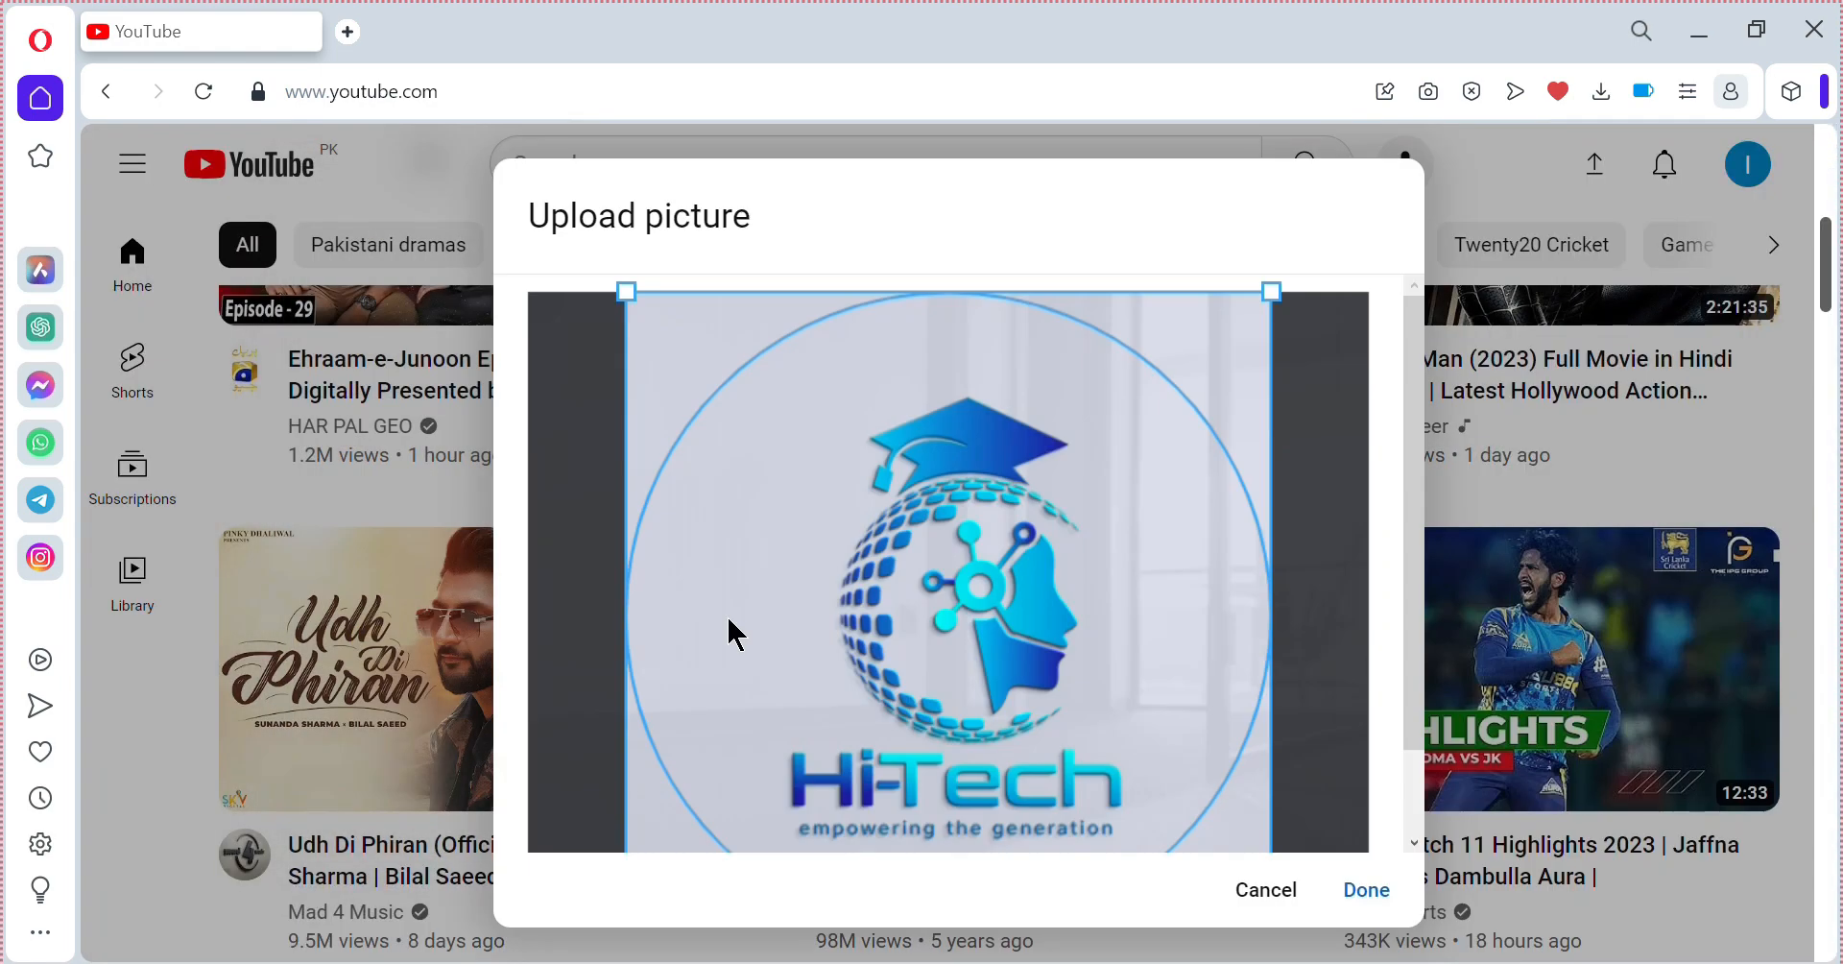
pyautogui.click(1364, 887)
pyautogui.click(1371, 892)
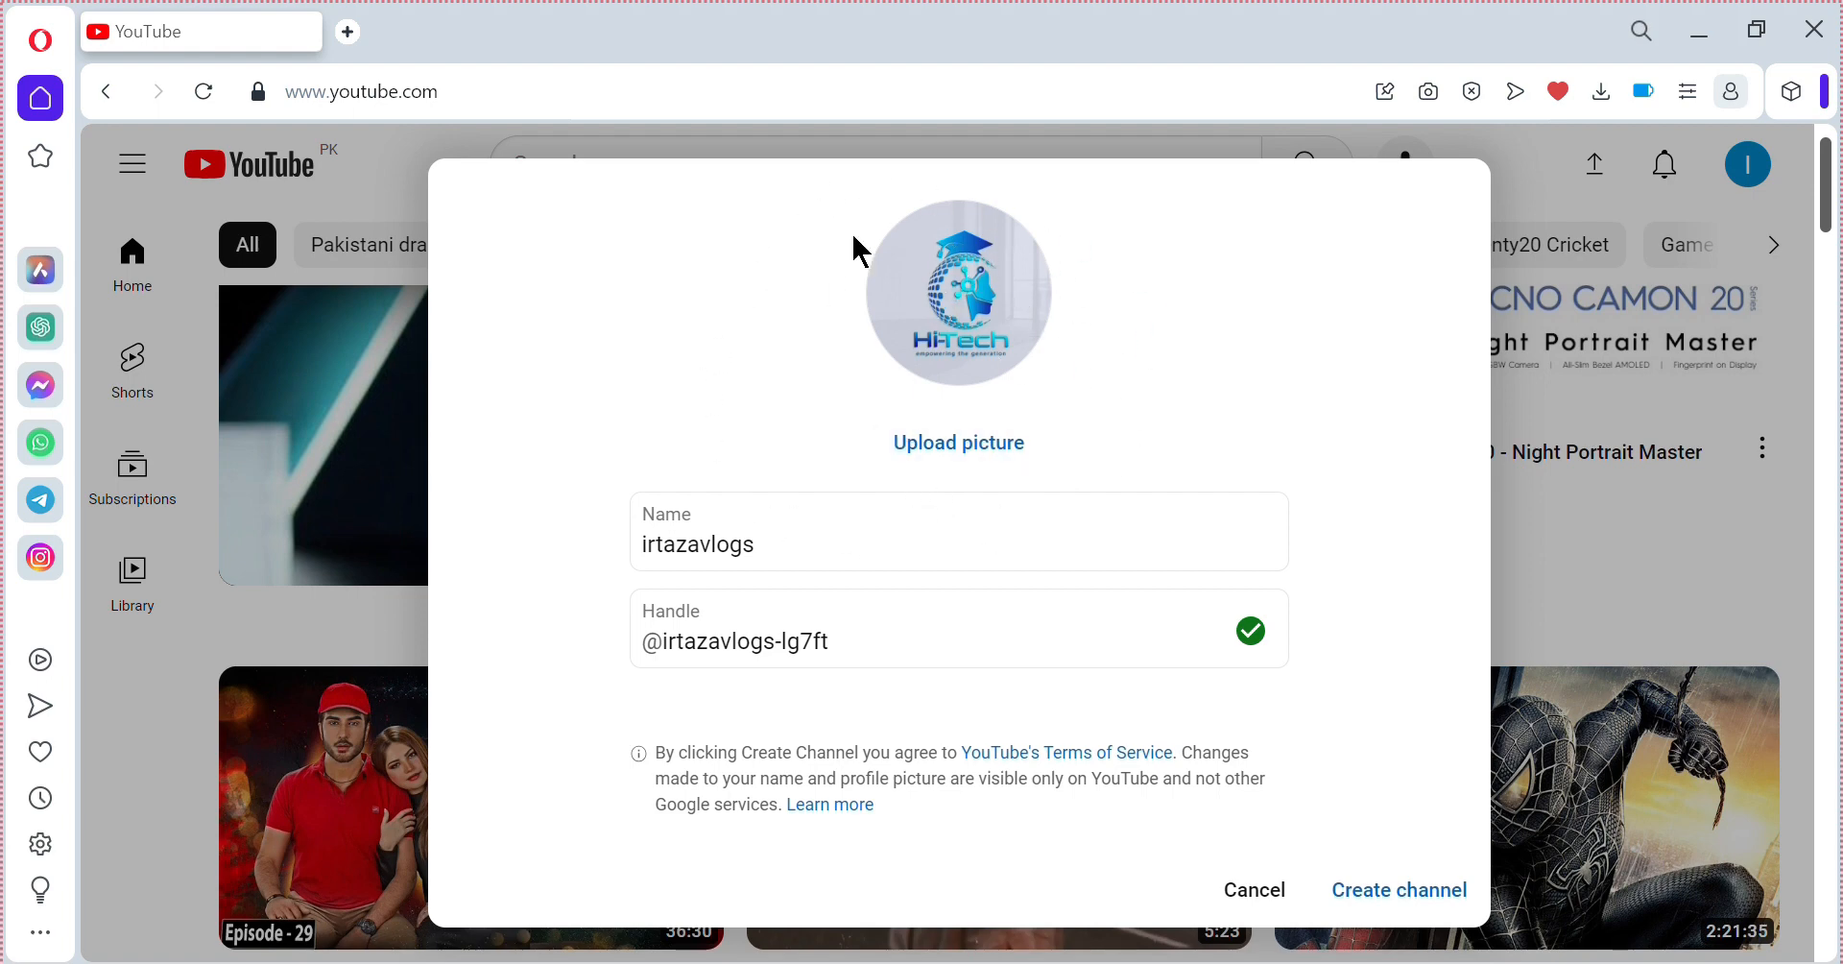
# Create the channel with the Hi-Tech logo, irtazavlogs name and suggested handle.
pyautogui.click(1436, 904)
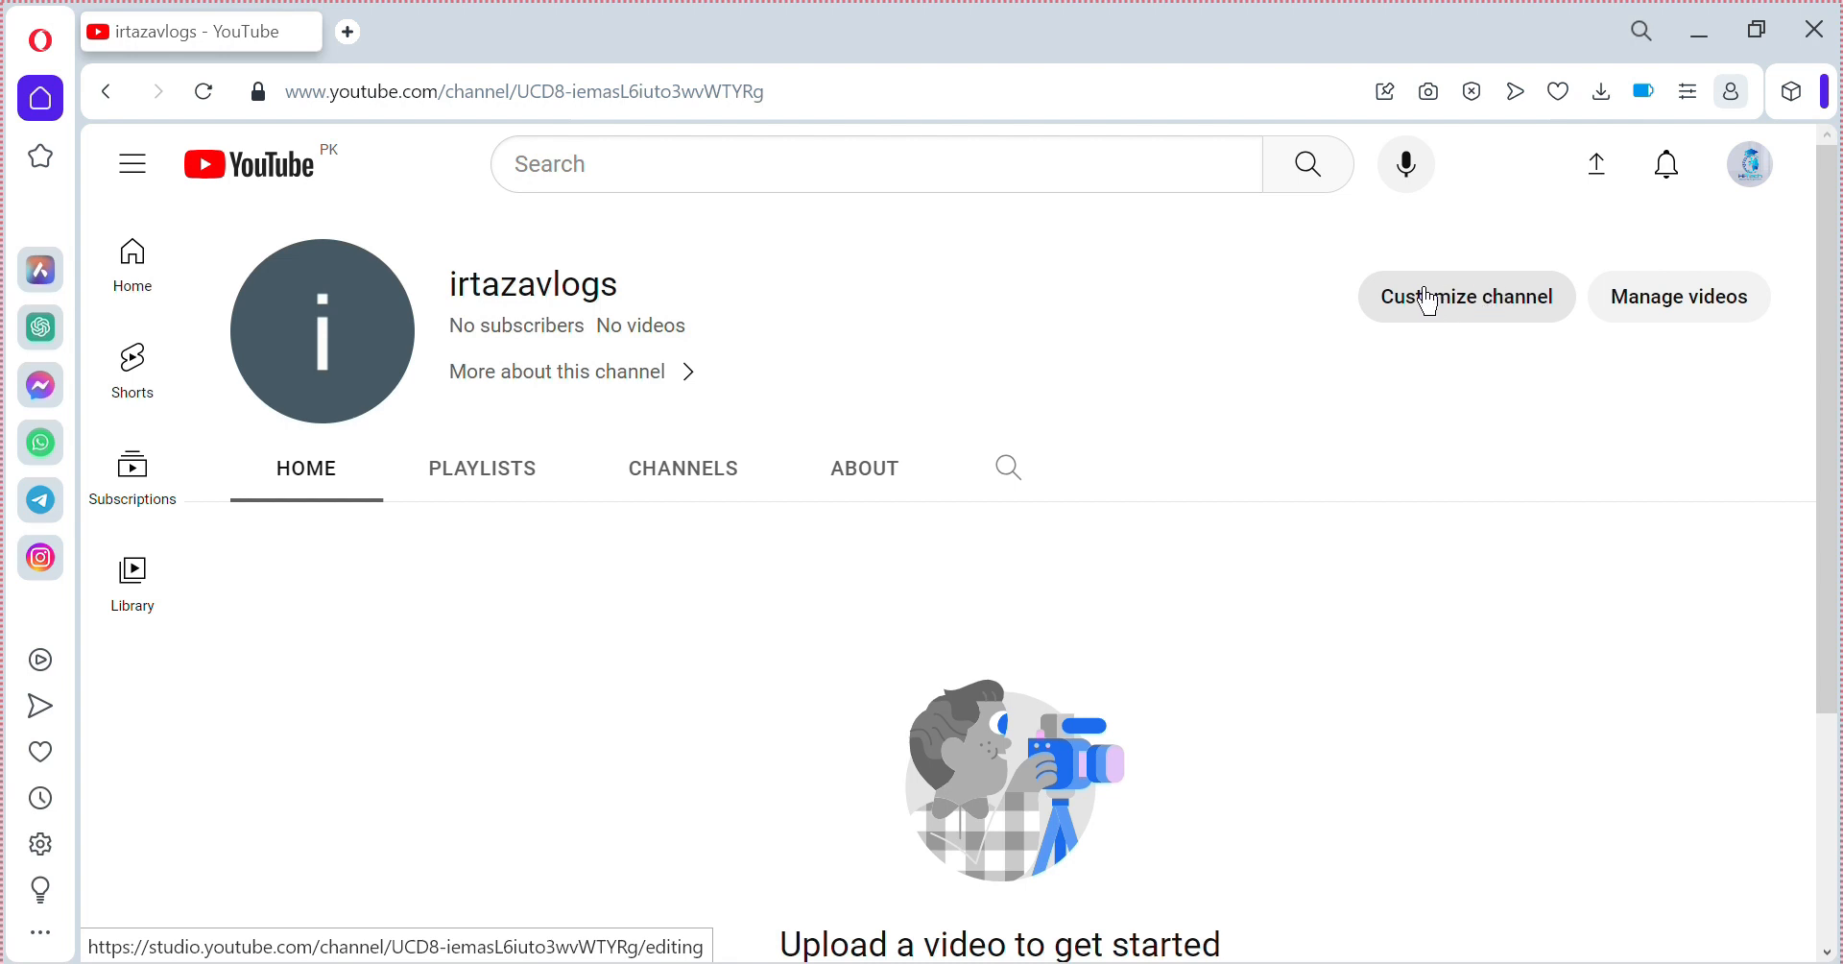
# Under Customize channel › Basic info, replace the name 'irtazavlogs' with 'Irtaza Vlogs'.
pyautogui.click(1430, 299)
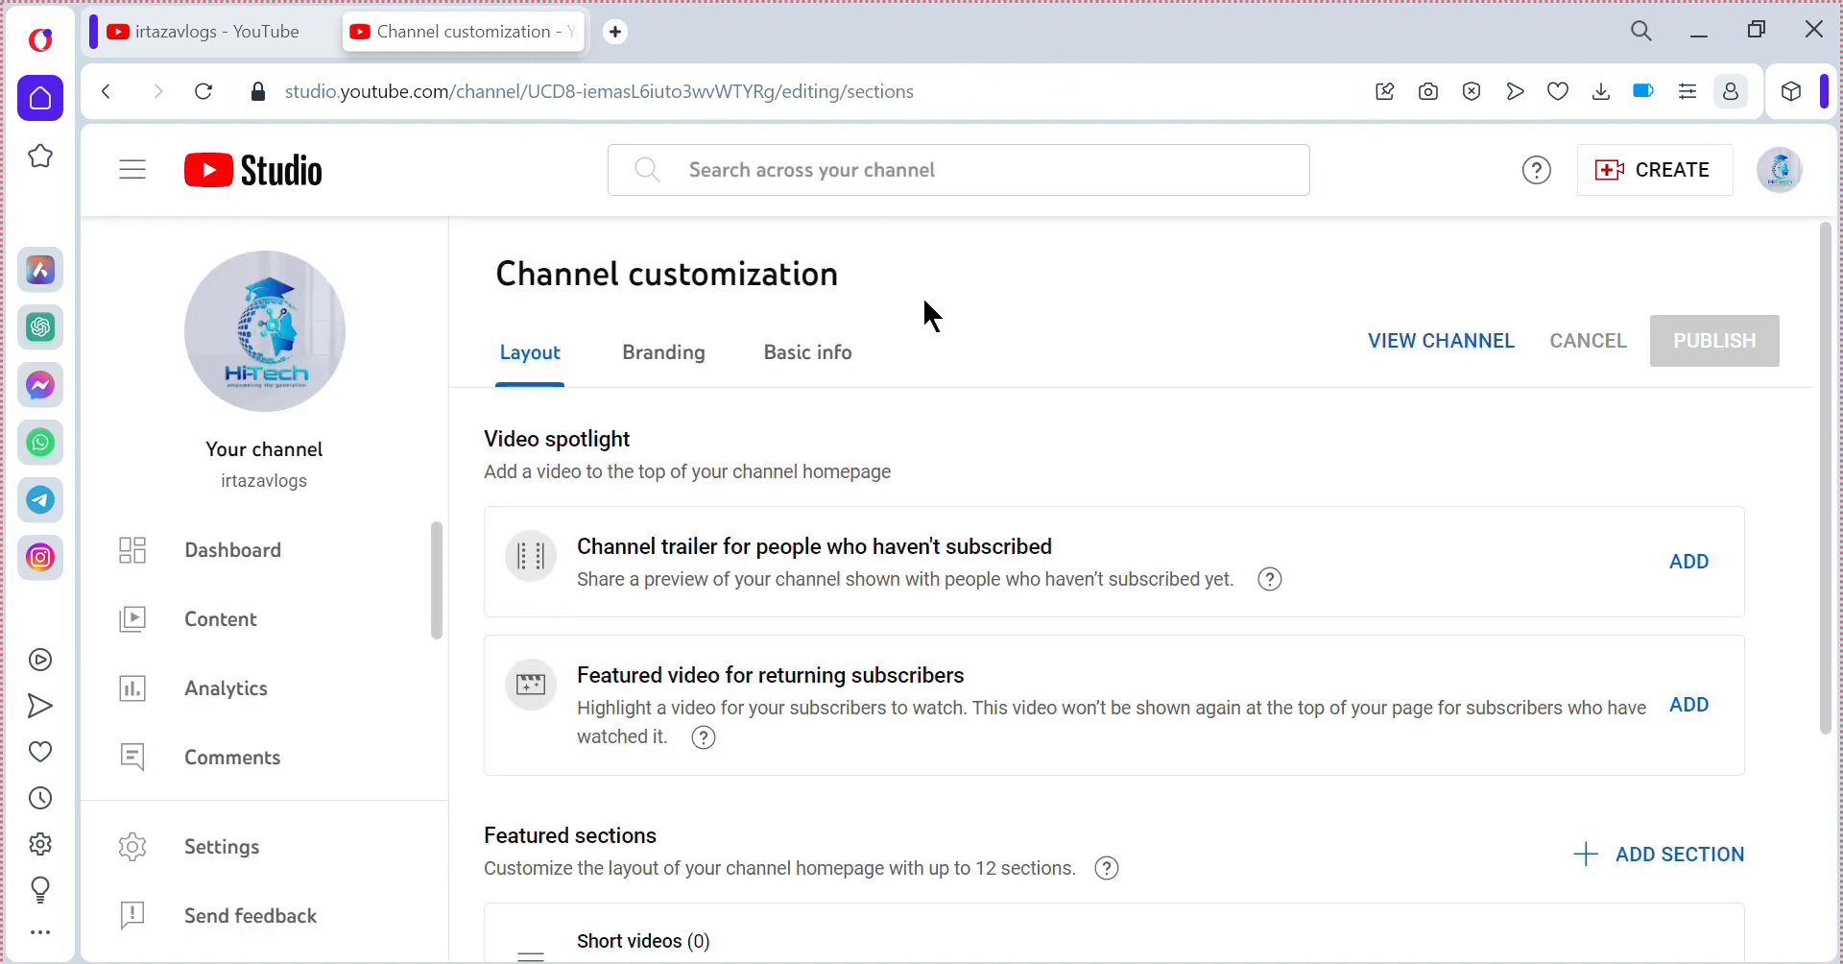
pyautogui.click(803, 365)
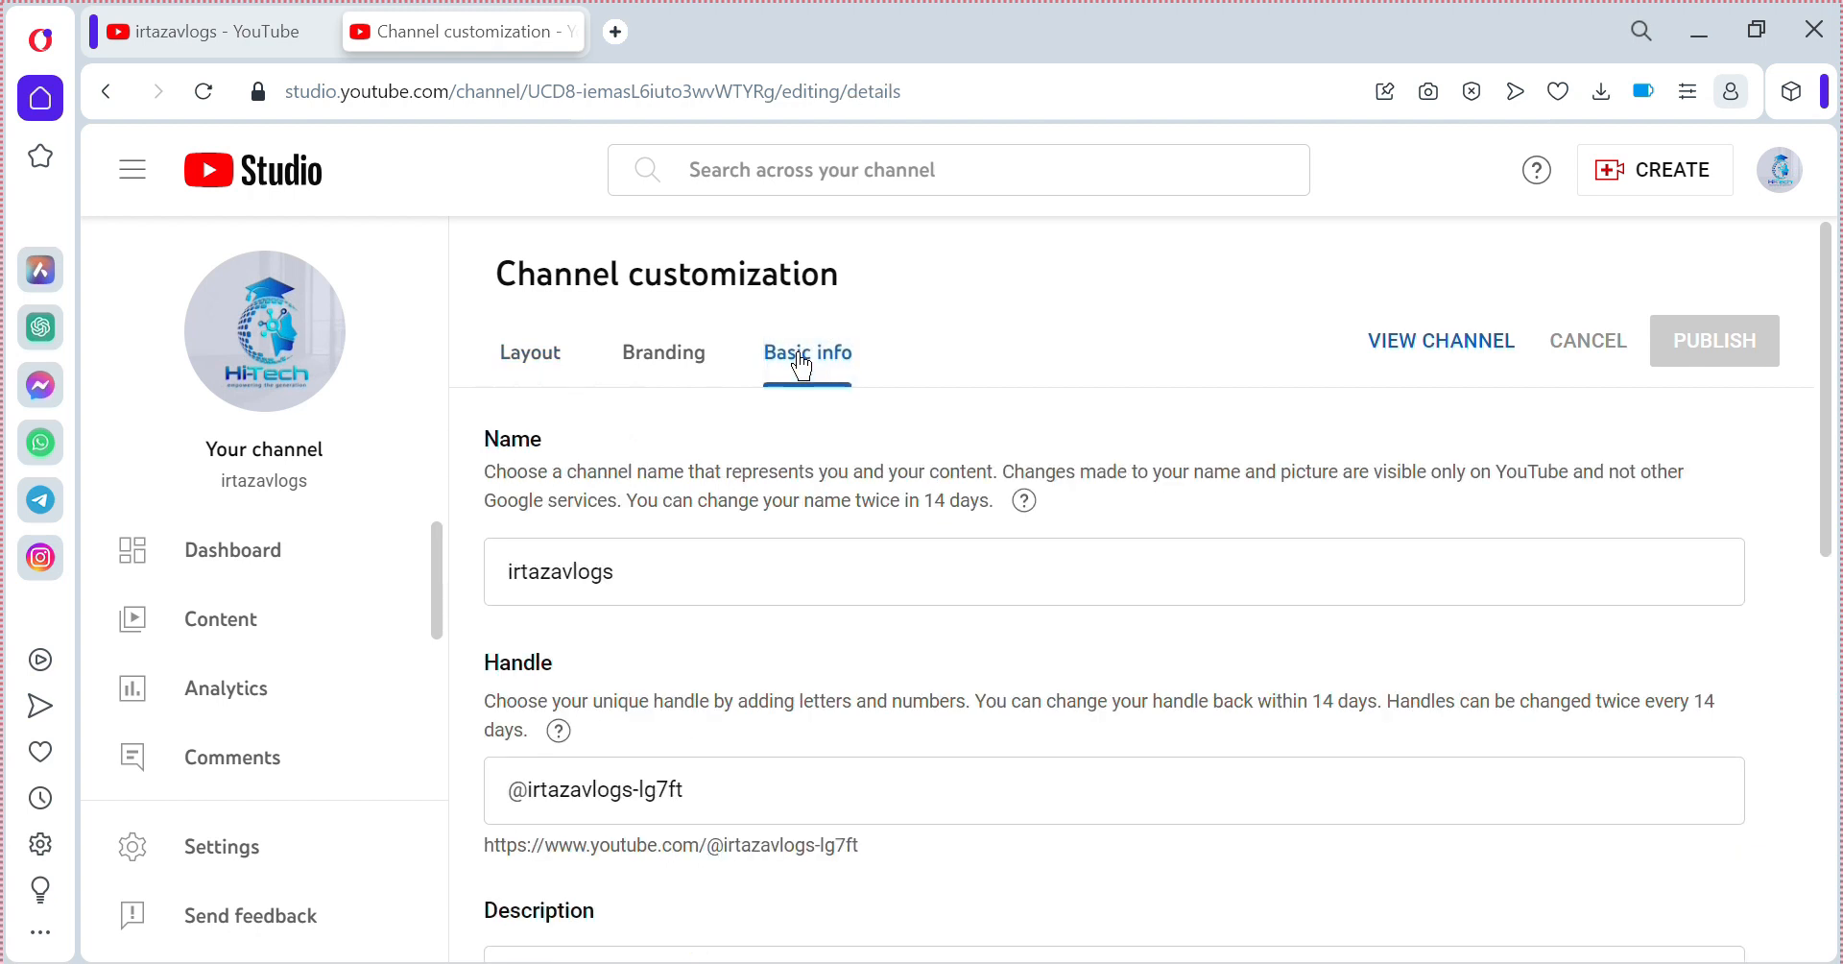
pyautogui.click(721, 578)
pyautogui.moveTo(612, 574); pyautogui.dragTo(479, 597)
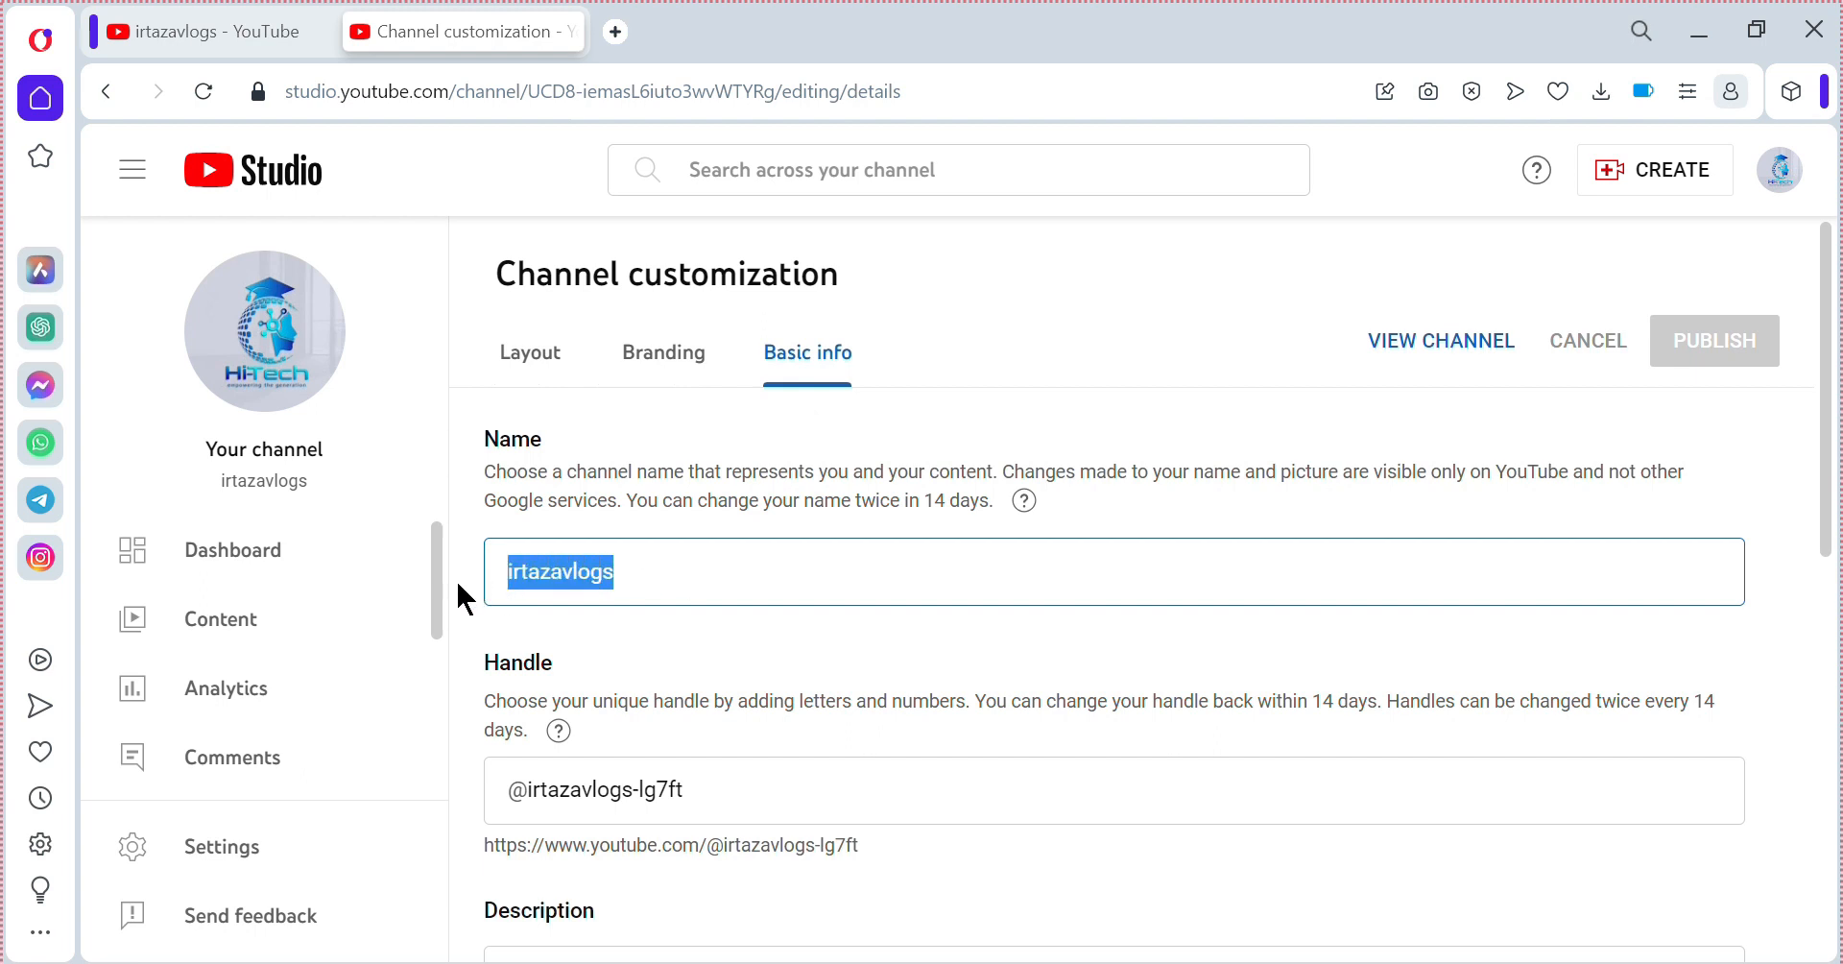
pyautogui.click(635, 589)
pyautogui.press('BackSpace')
pyautogui.press('BackSpace')
pyautogui.press('BackSpace')
pyautogui.press('BackSpace')
pyautogui.press('BackSpace')
pyautogui.press('BackSpace')
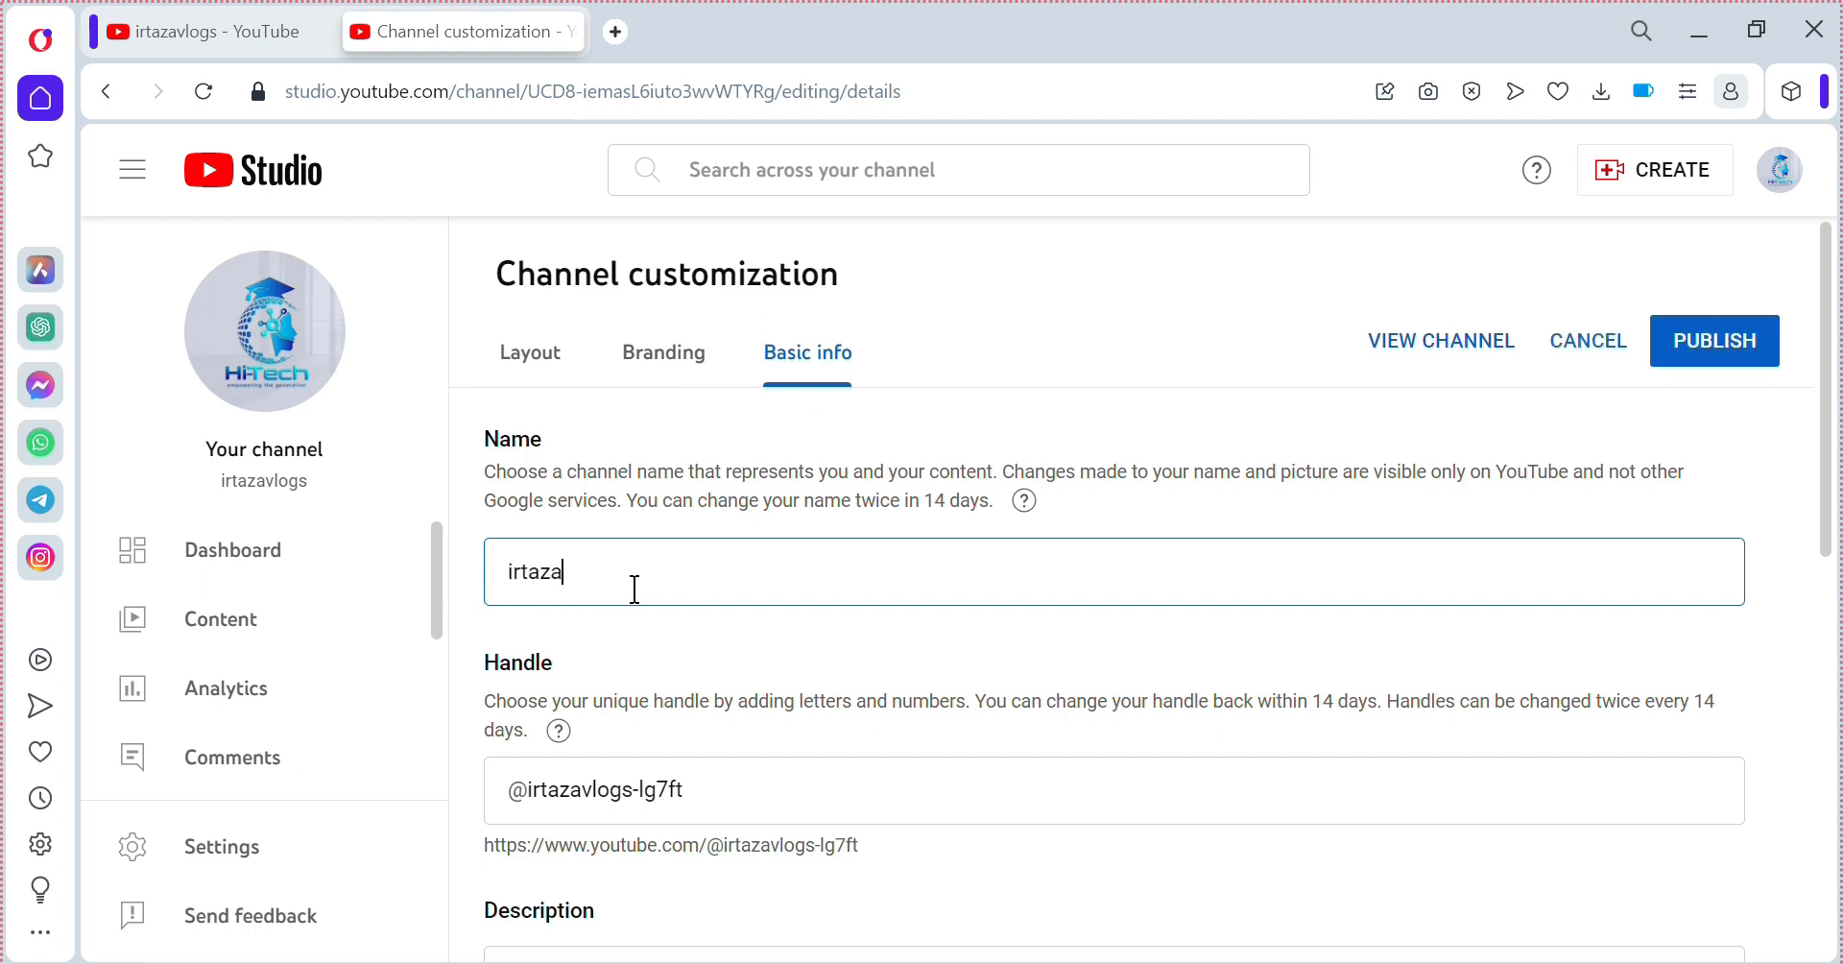
pyautogui.press('BackSpace')
pyautogui.press('BackSpace')
pyautogui.press('BackSpace')
pyautogui.press('BackSpace')
pyautogui.press('BackSpace')
pyautogui.write('Irtaza Vlogs')
pyautogui.click(758, 670)
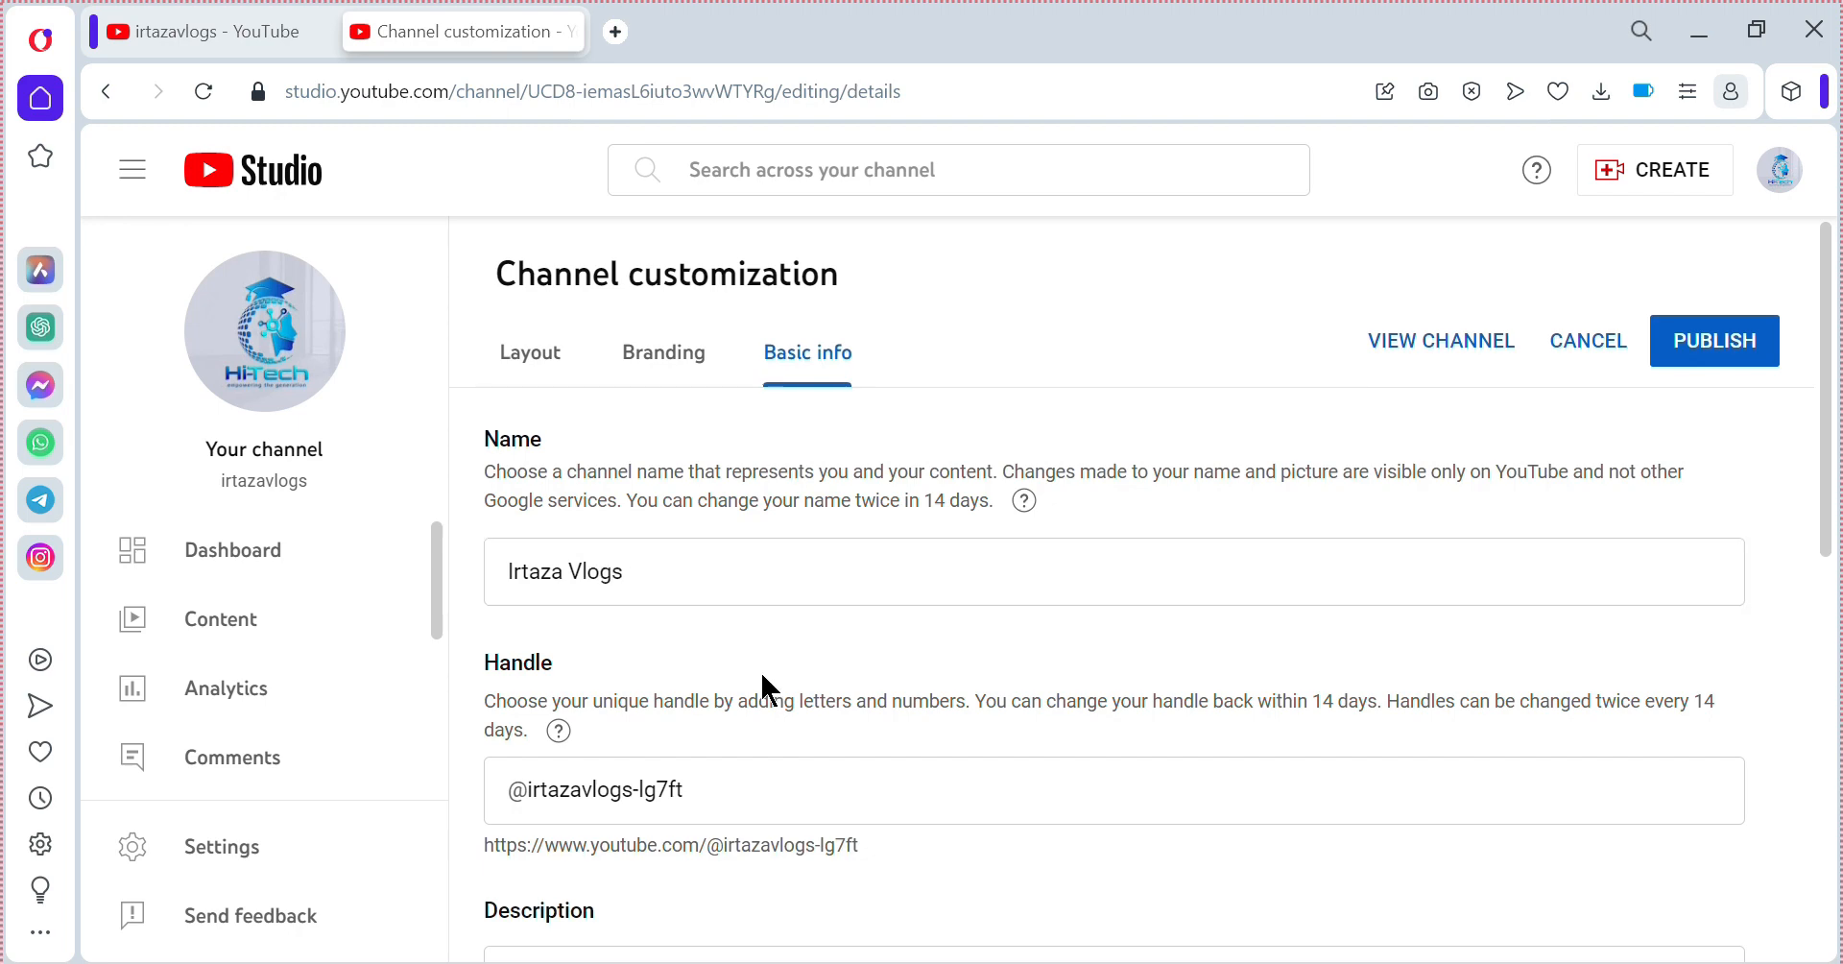
pyautogui.scroll(-1, 759, 670)
pyautogui.scroll(-2, 759, 670)
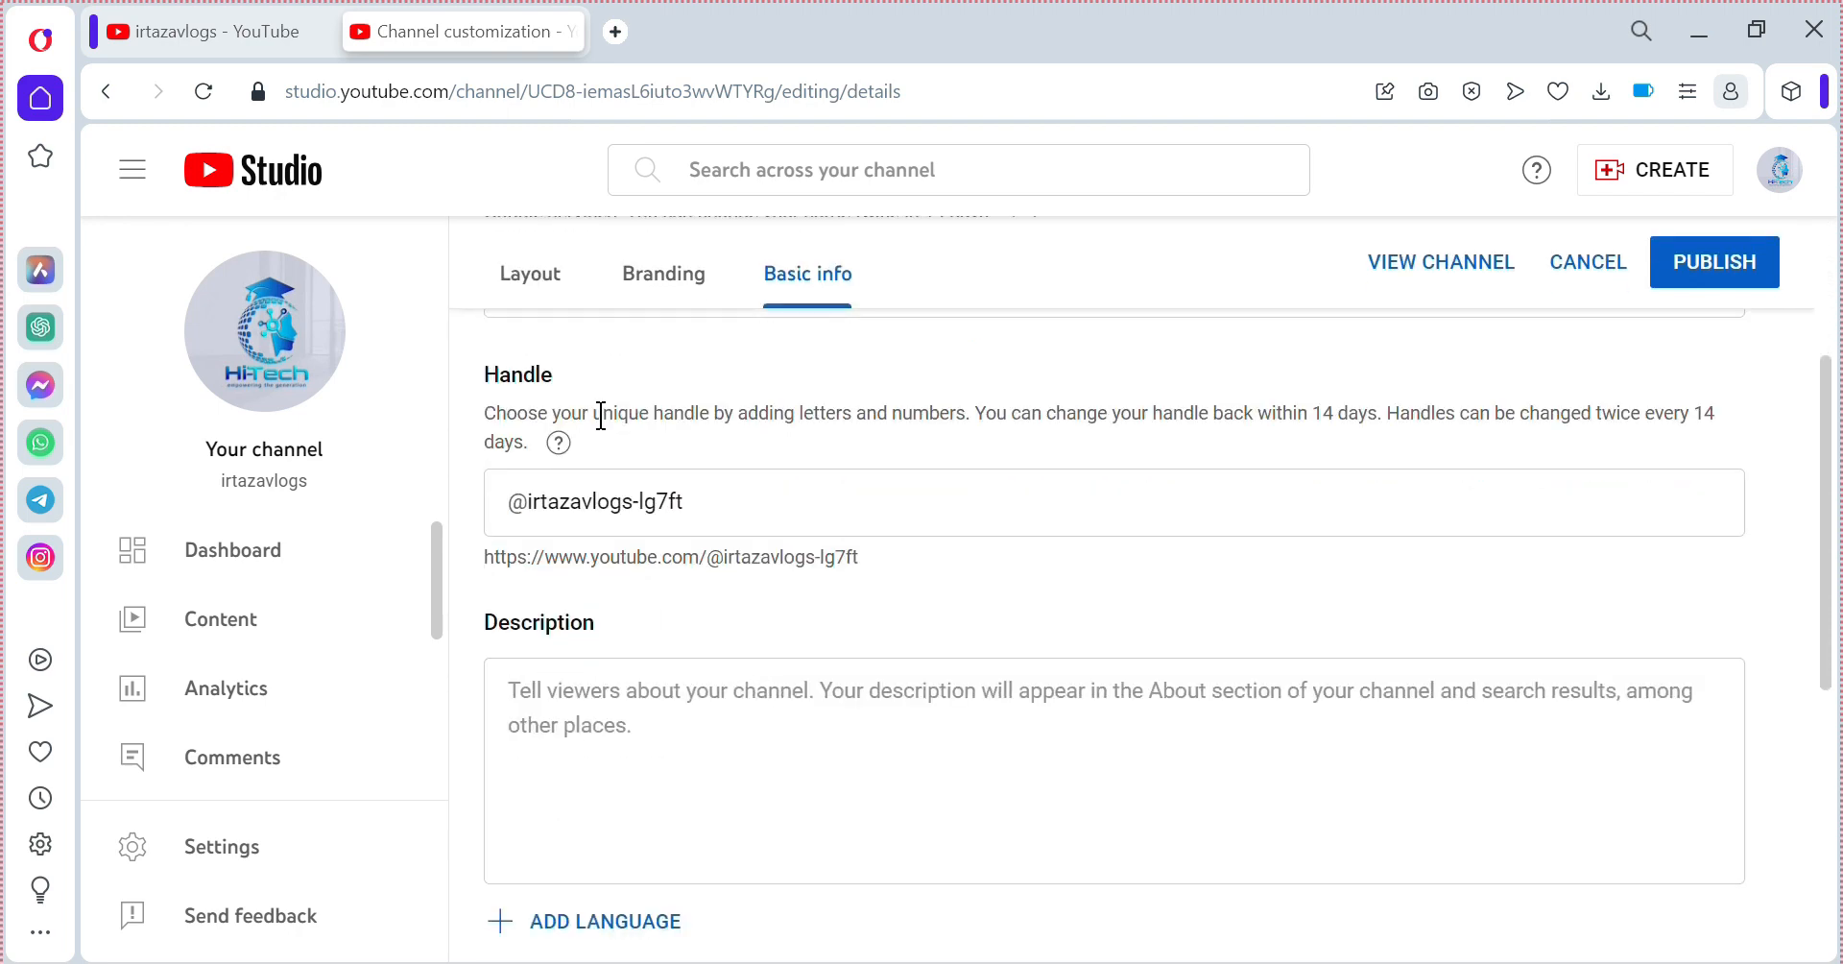
pyautogui.click(759, 495)
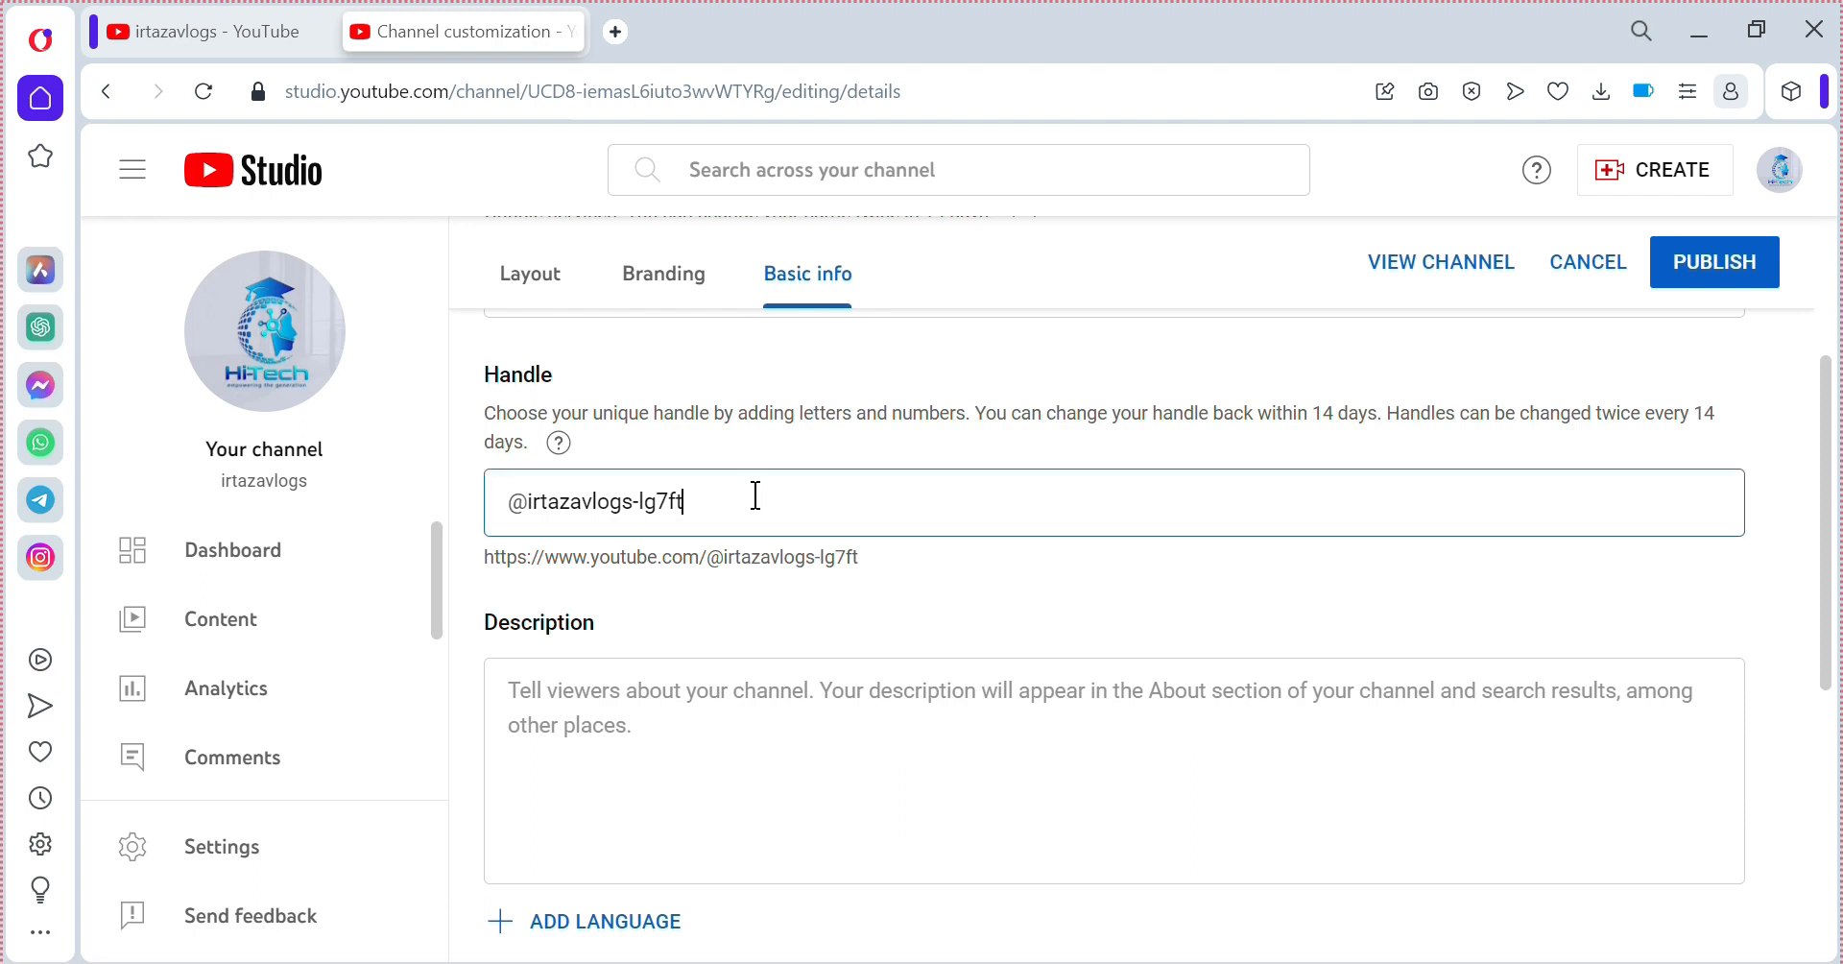
pyautogui.moveTo(754, 495); pyautogui.dragTo(511, 506)
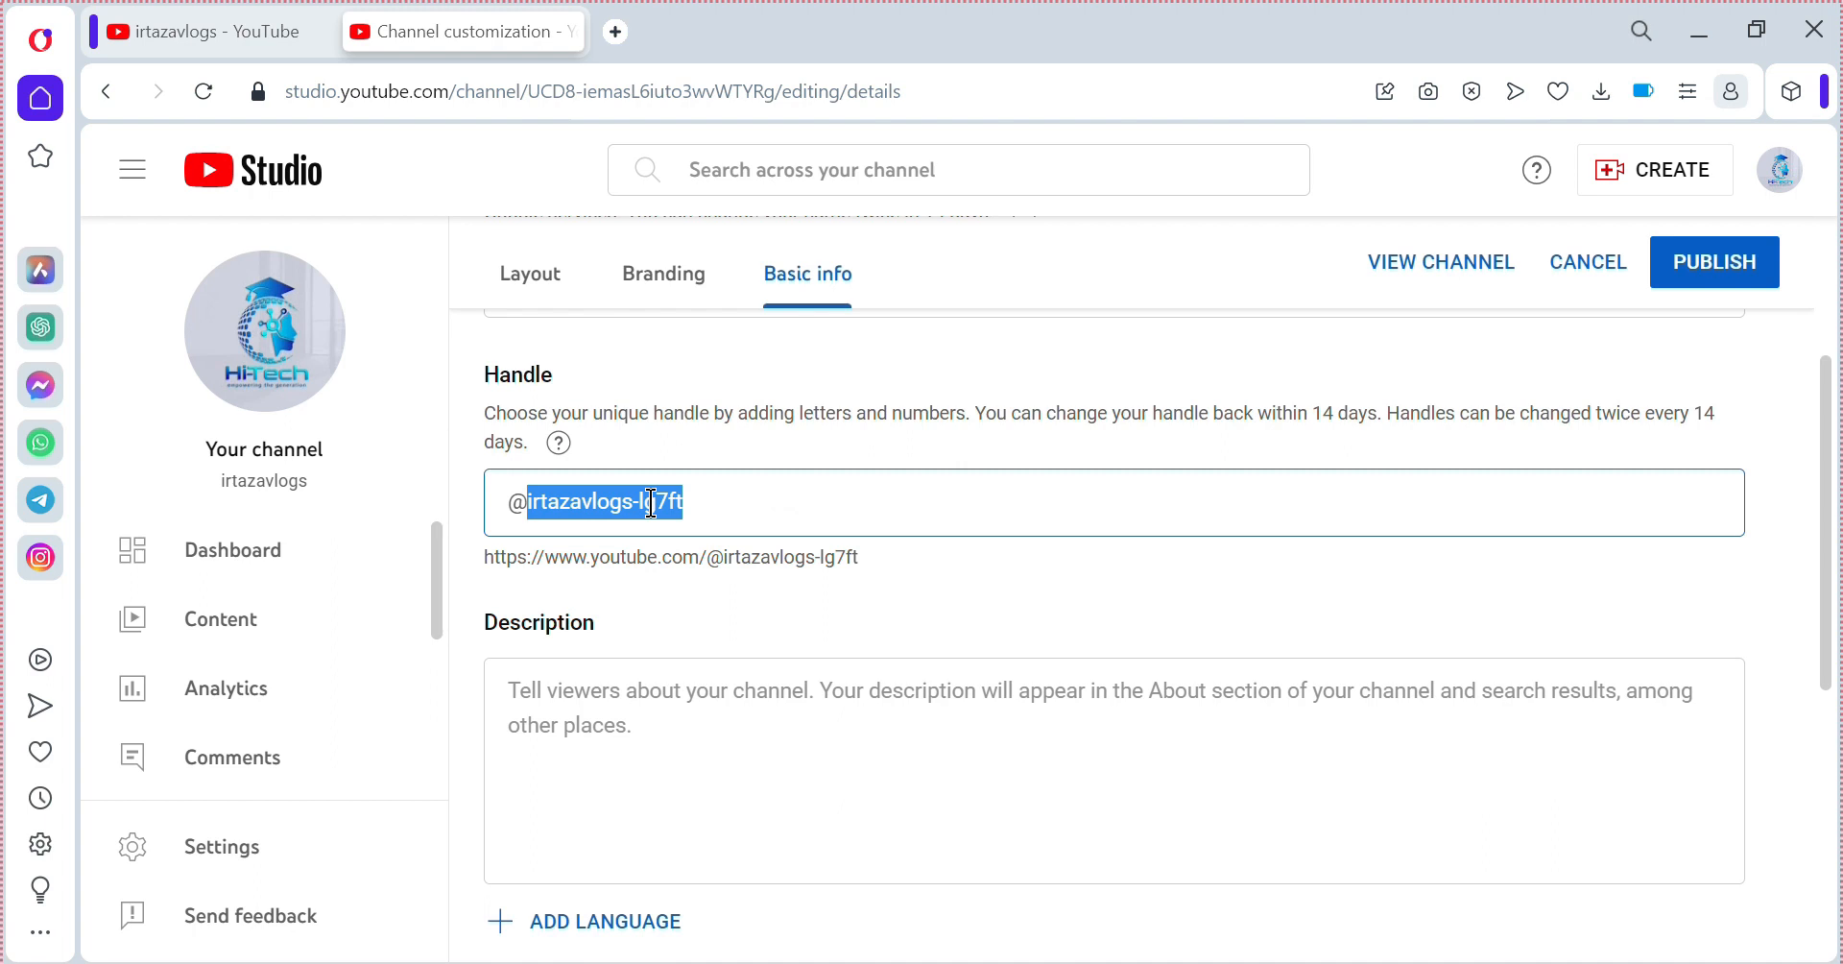
pyautogui.press('BackSpace')
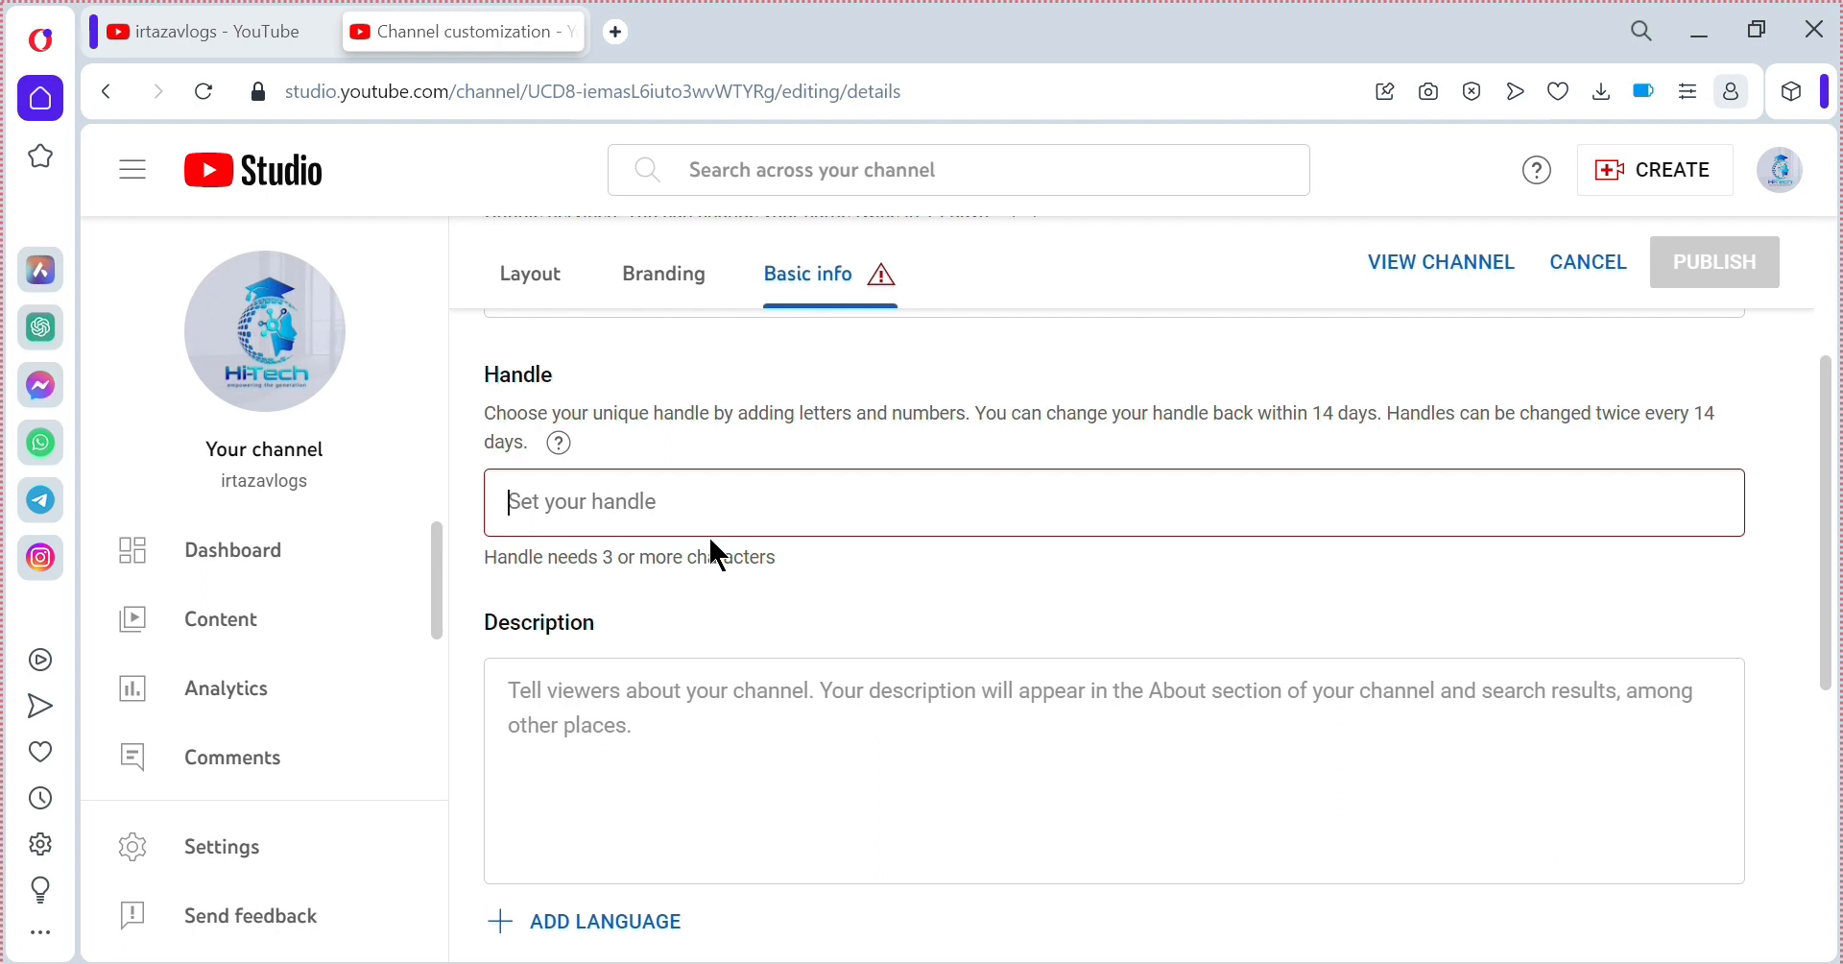
pyautogui.hotkey('ctrl', 'z')
pyautogui.click(847, 641)
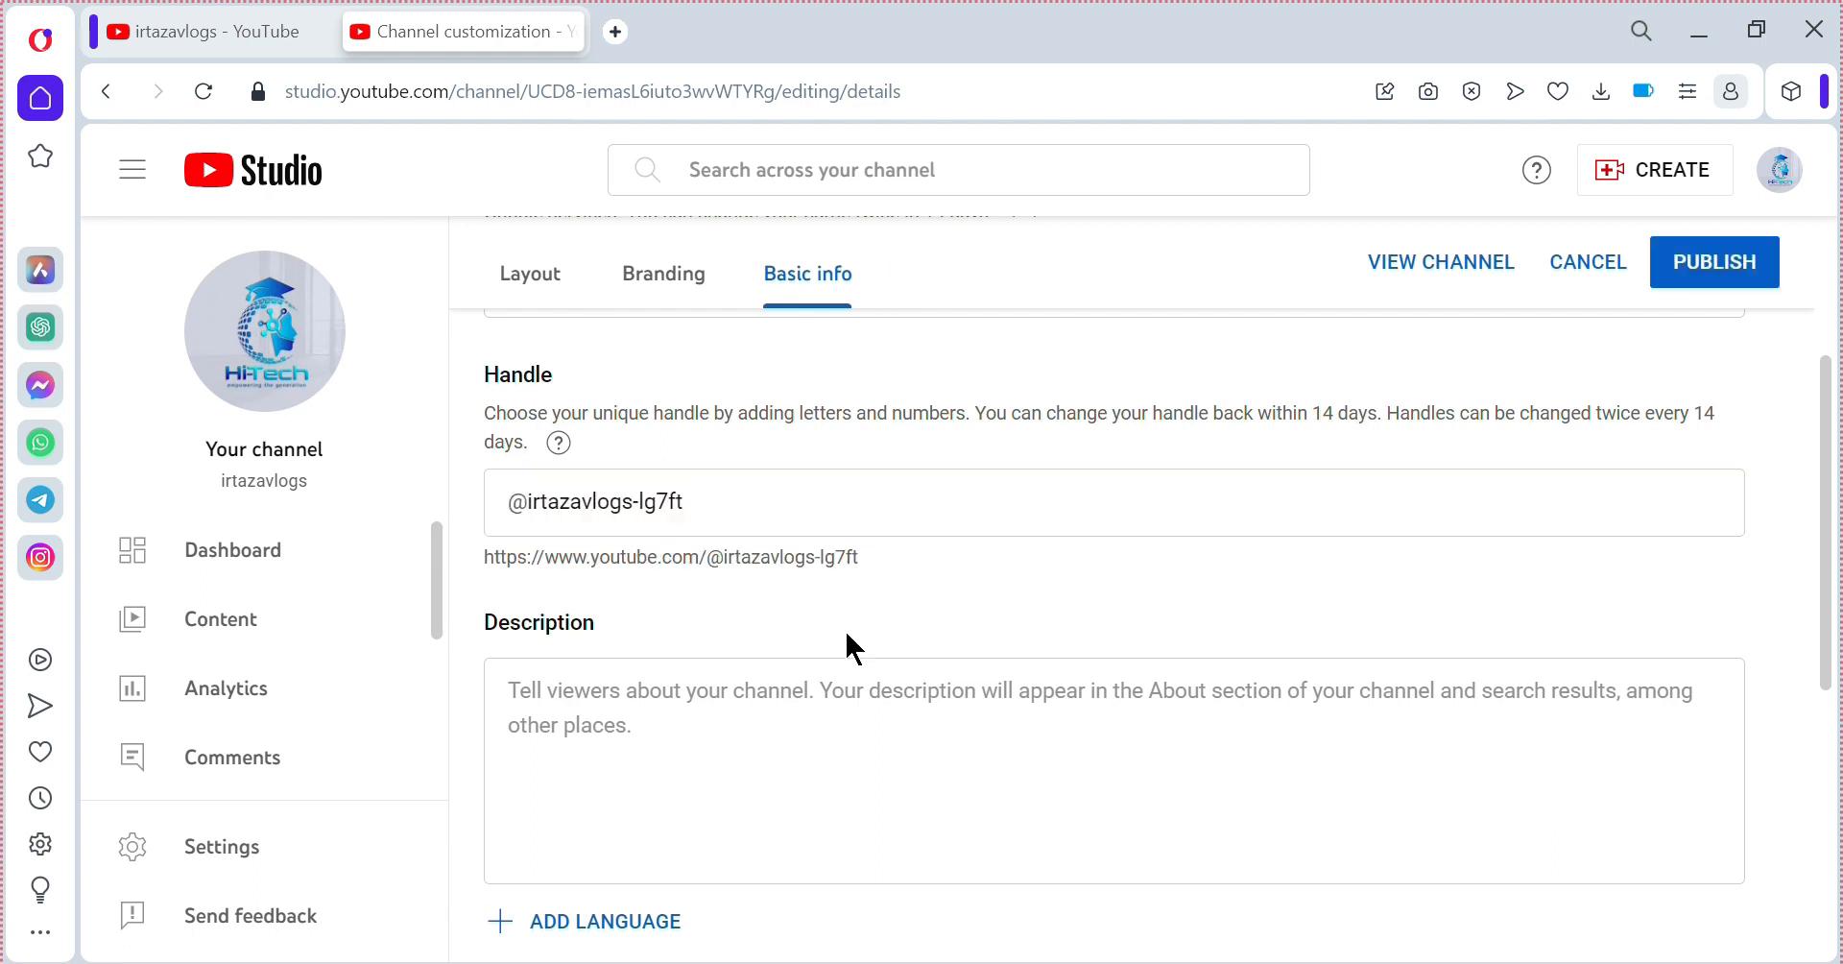
pyautogui.scroll(-2, 846, 633)
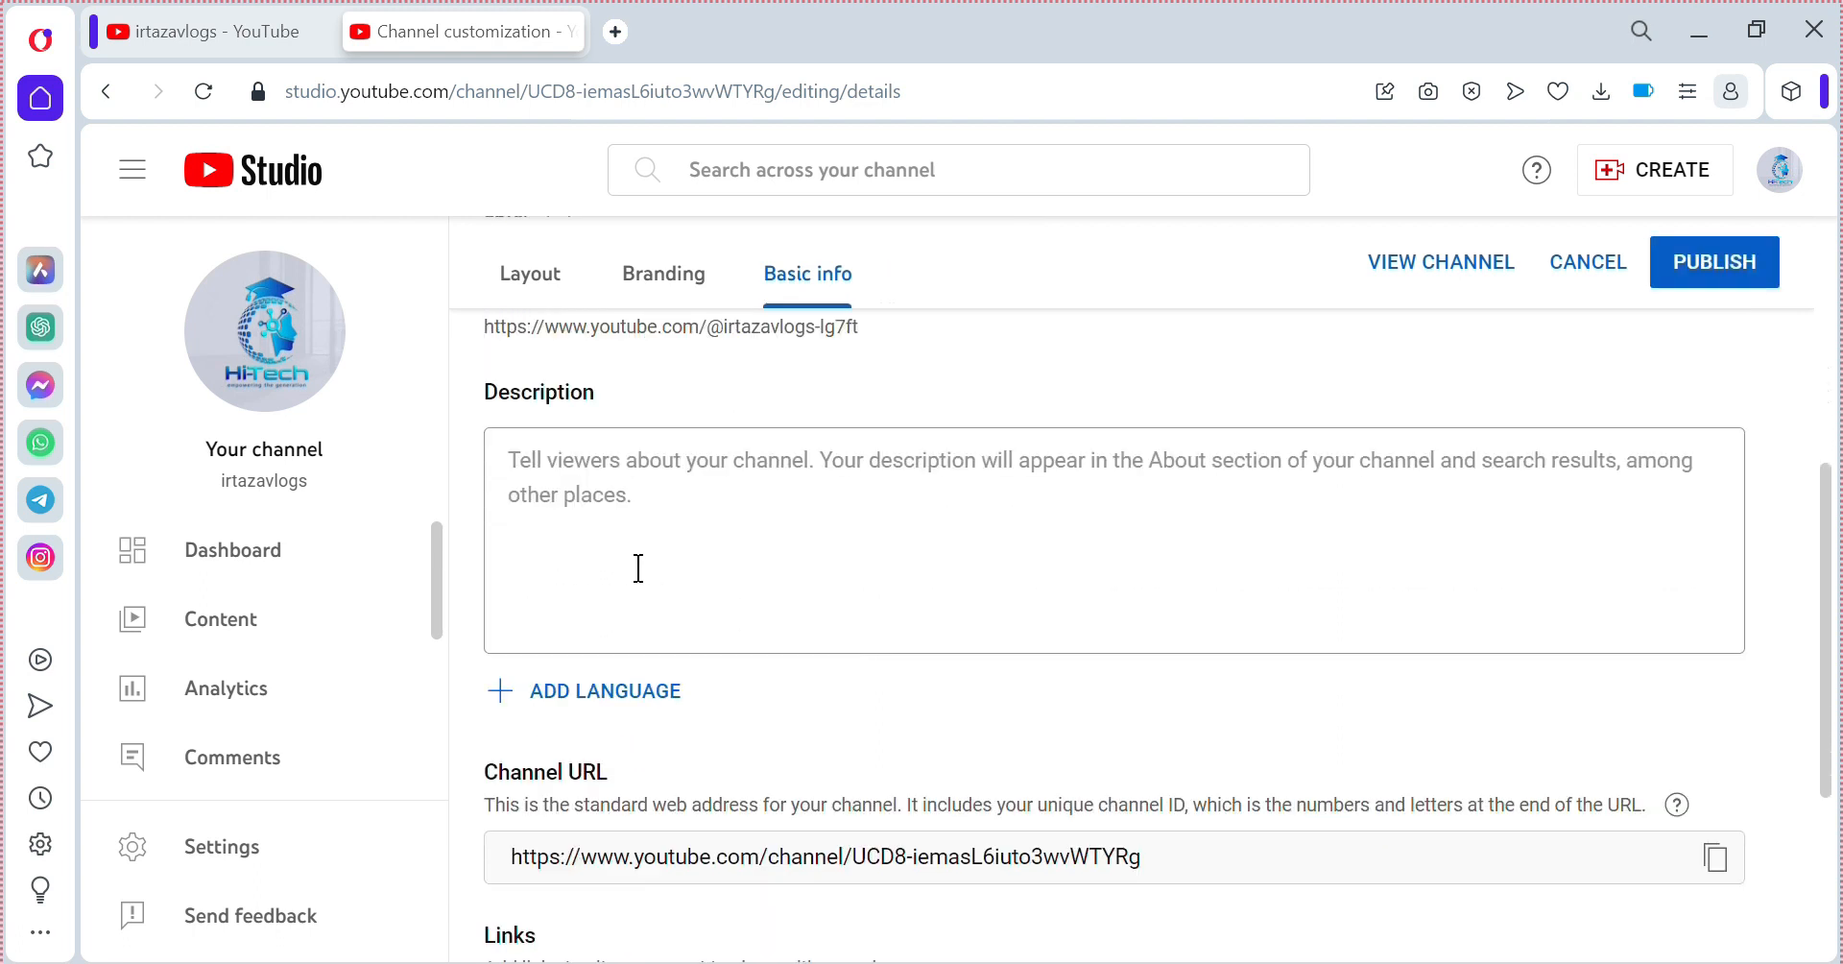
pyautogui.click(804, 498)
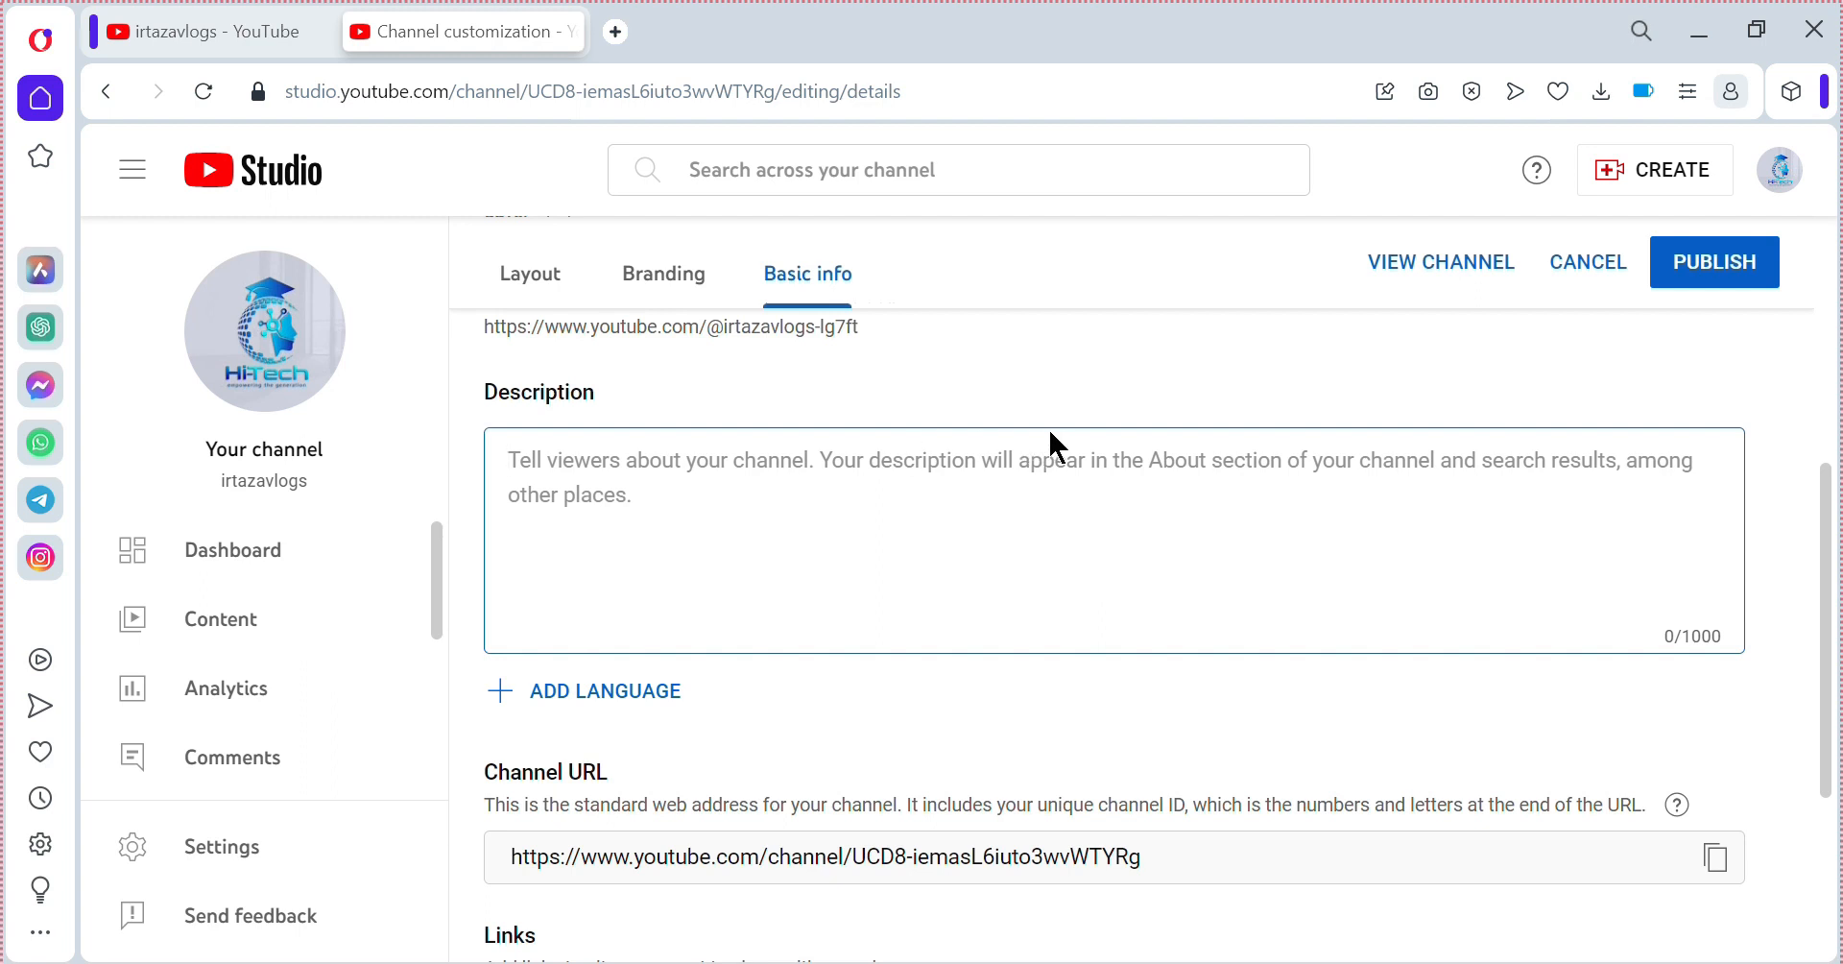
pyautogui.click(1097, 410)
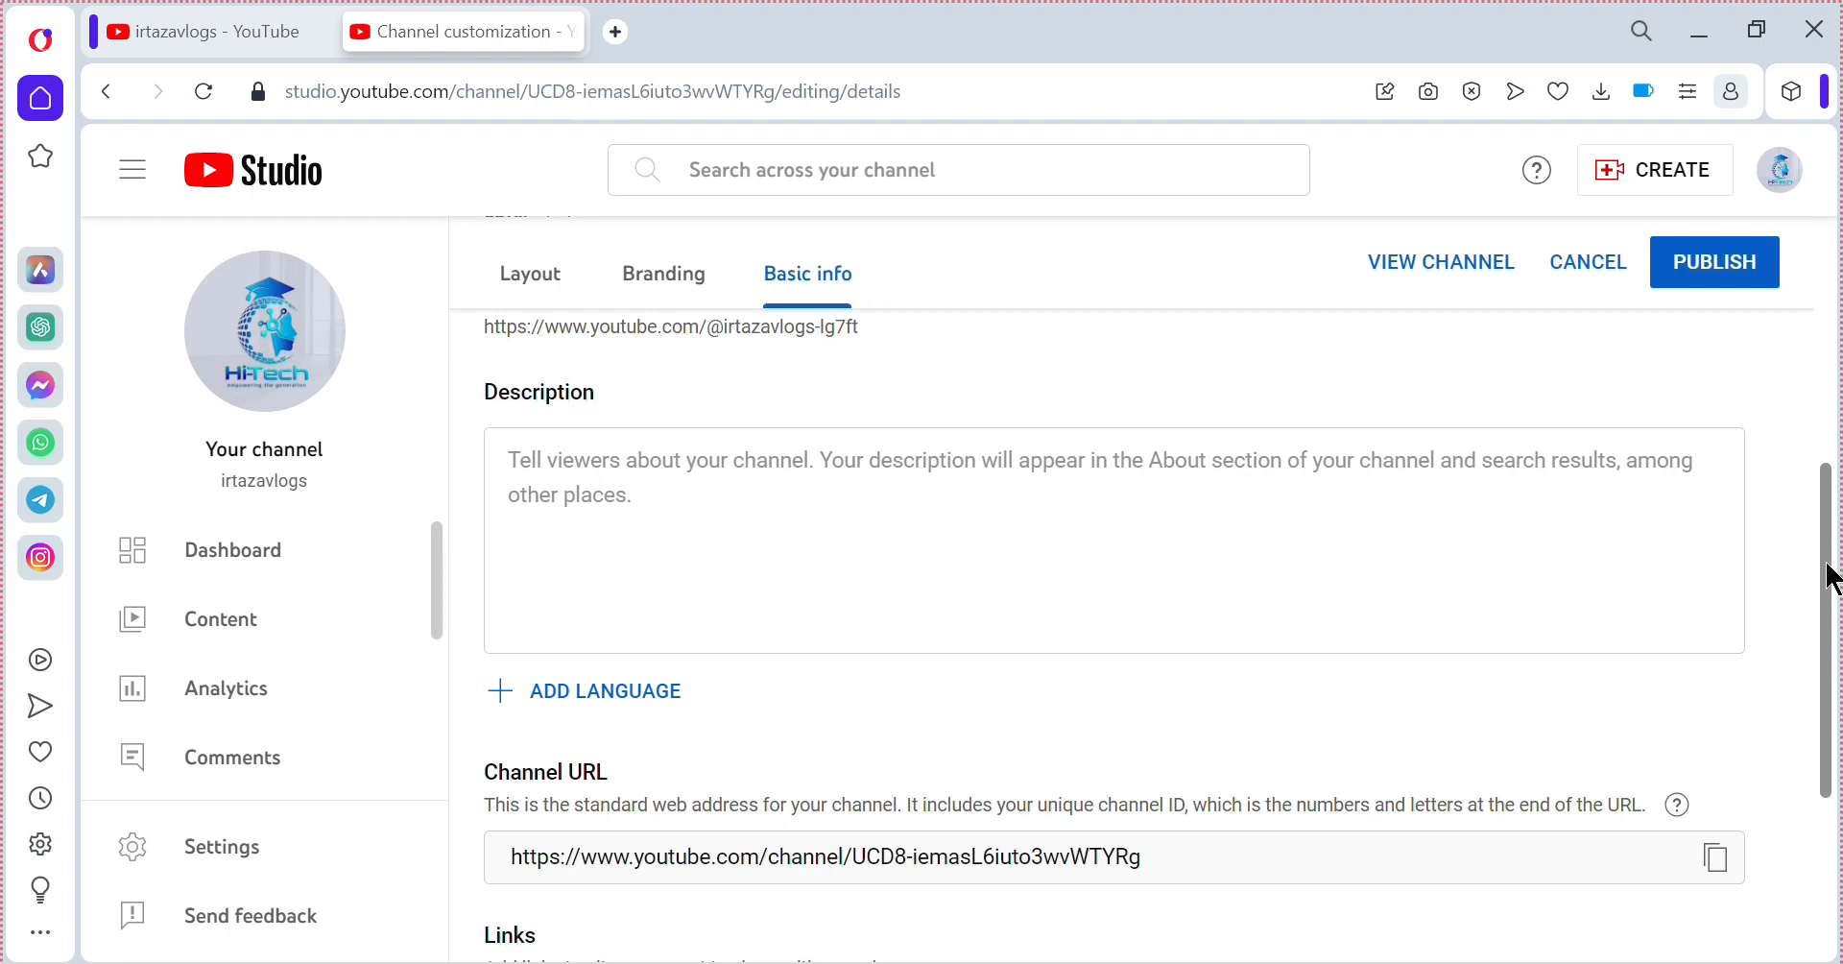
pyautogui.moveTo(1827, 568); pyautogui.dragTo(1777, 761)
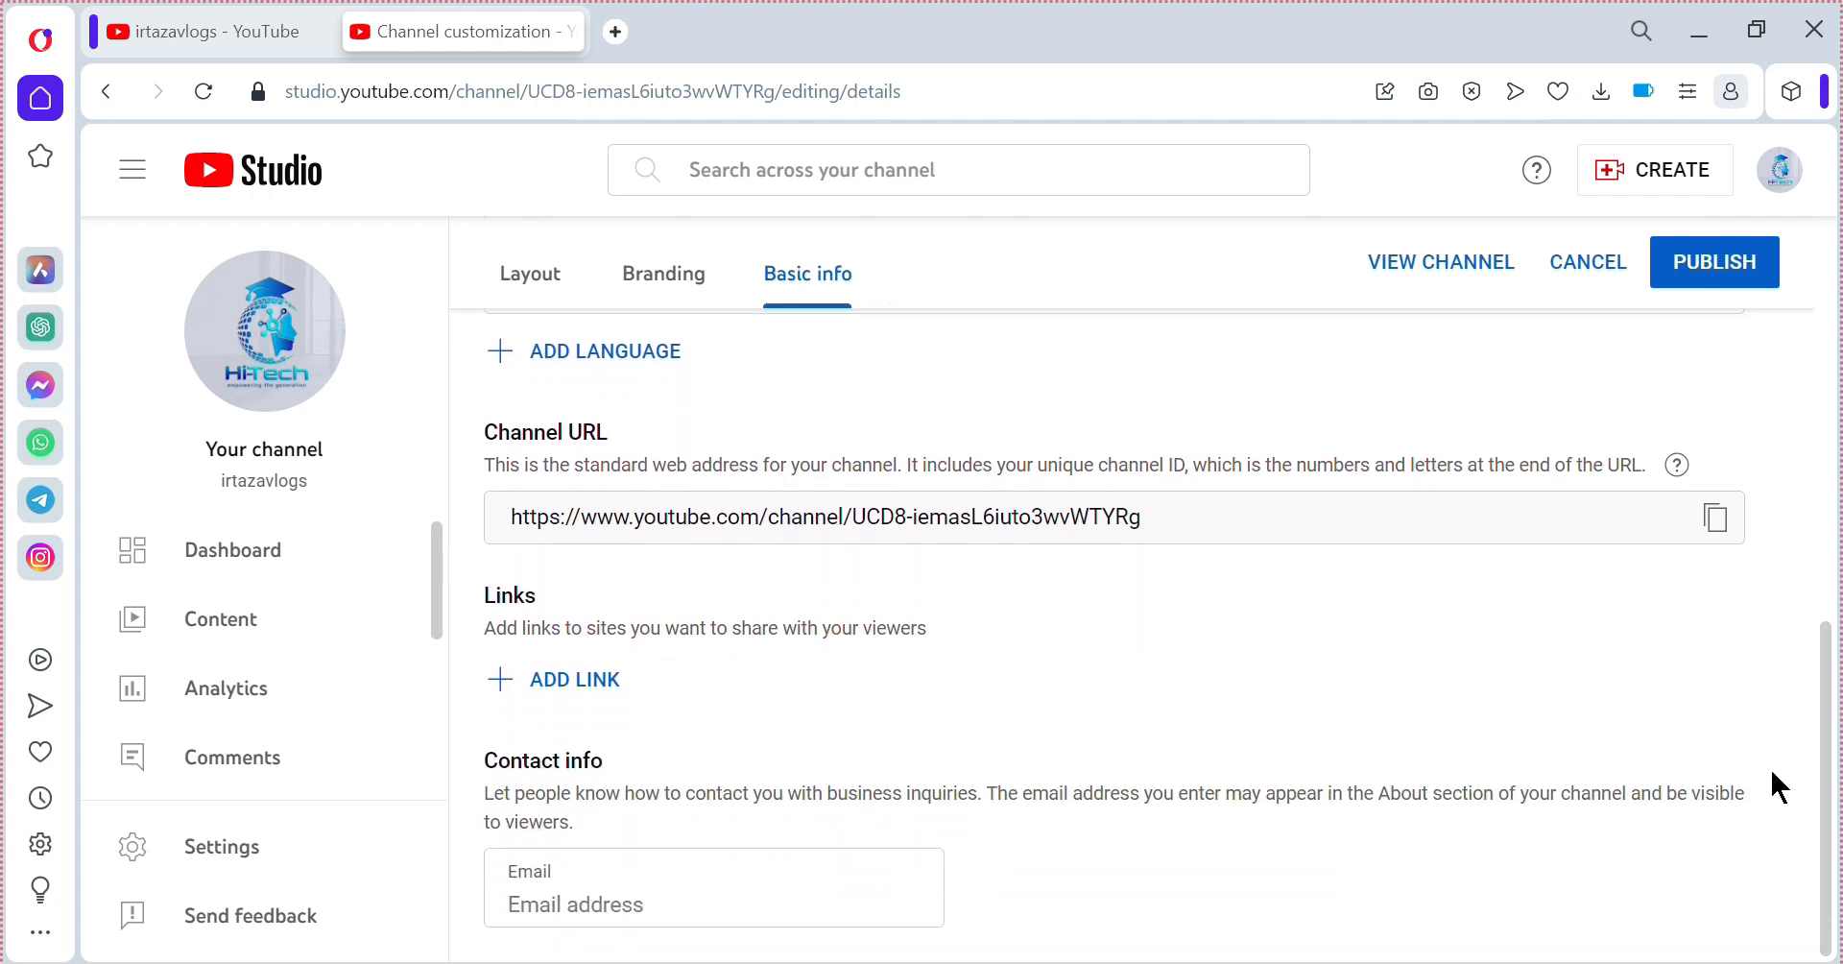
pyautogui.click(576, 892)
pyautogui.scroll(3, 1248, 430)
pyautogui.scroll(6, 1249, 431)
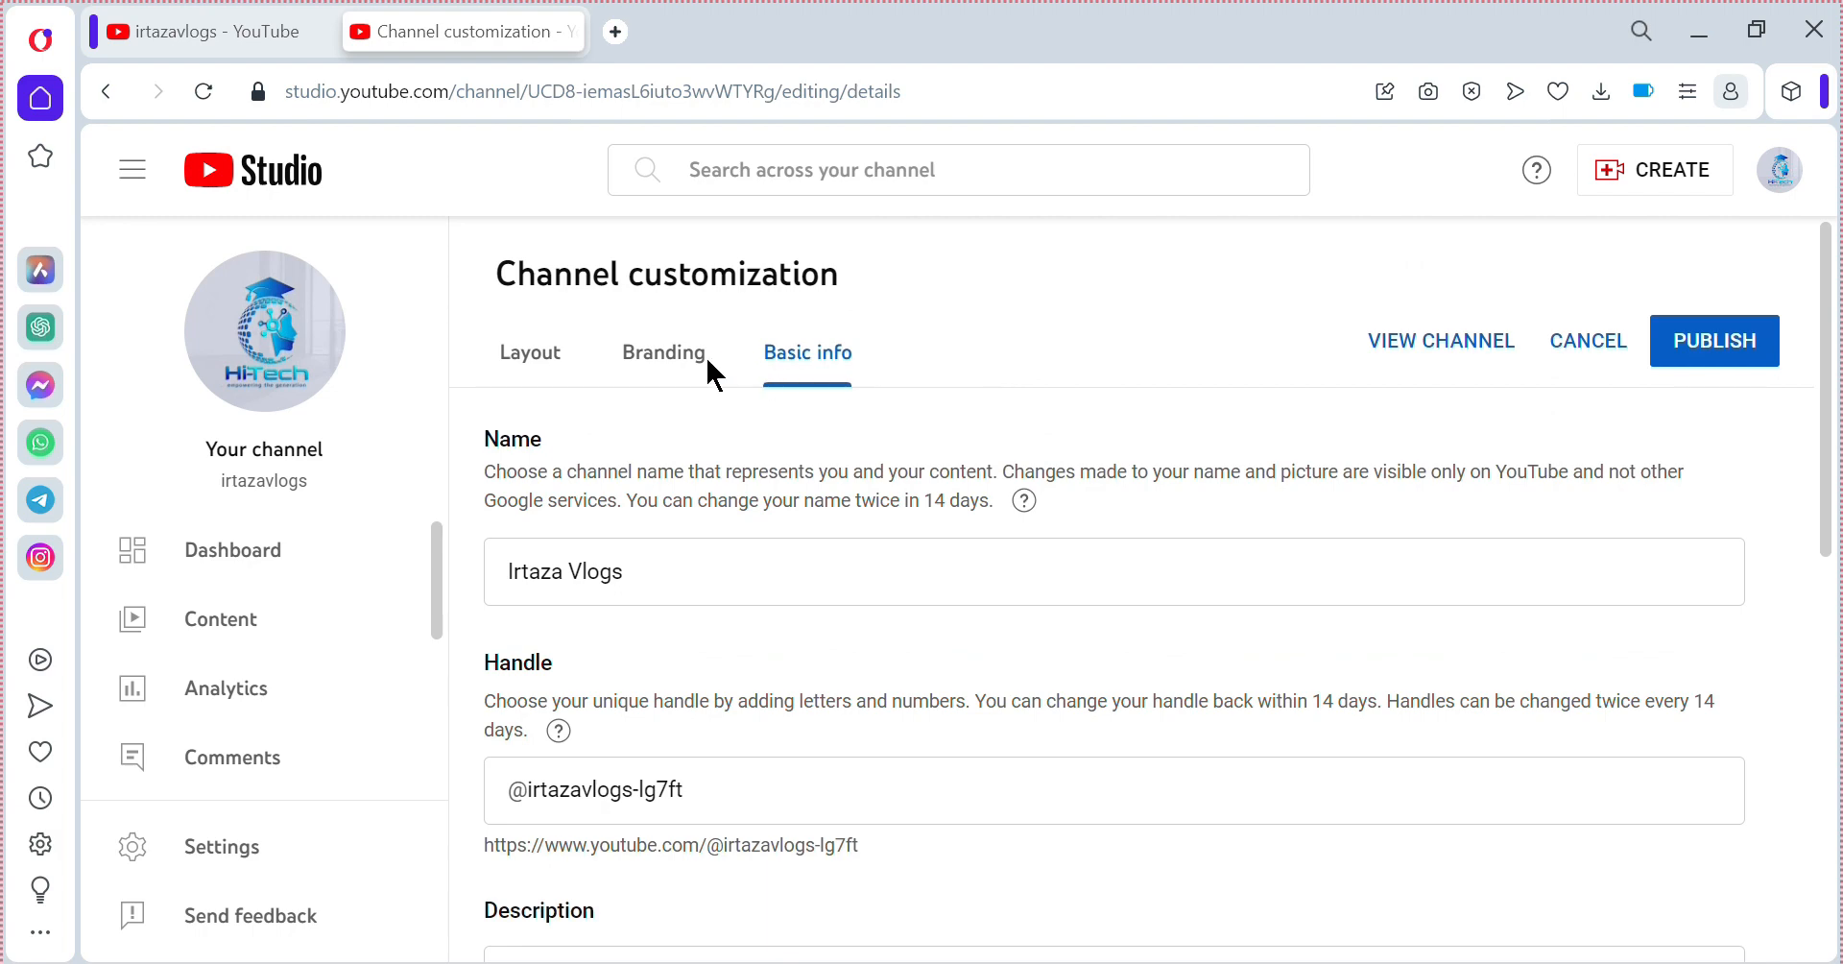
# Show the Branding tab and review its Picture, Banner image and Video watermark sections.
pyautogui.click(646, 370)
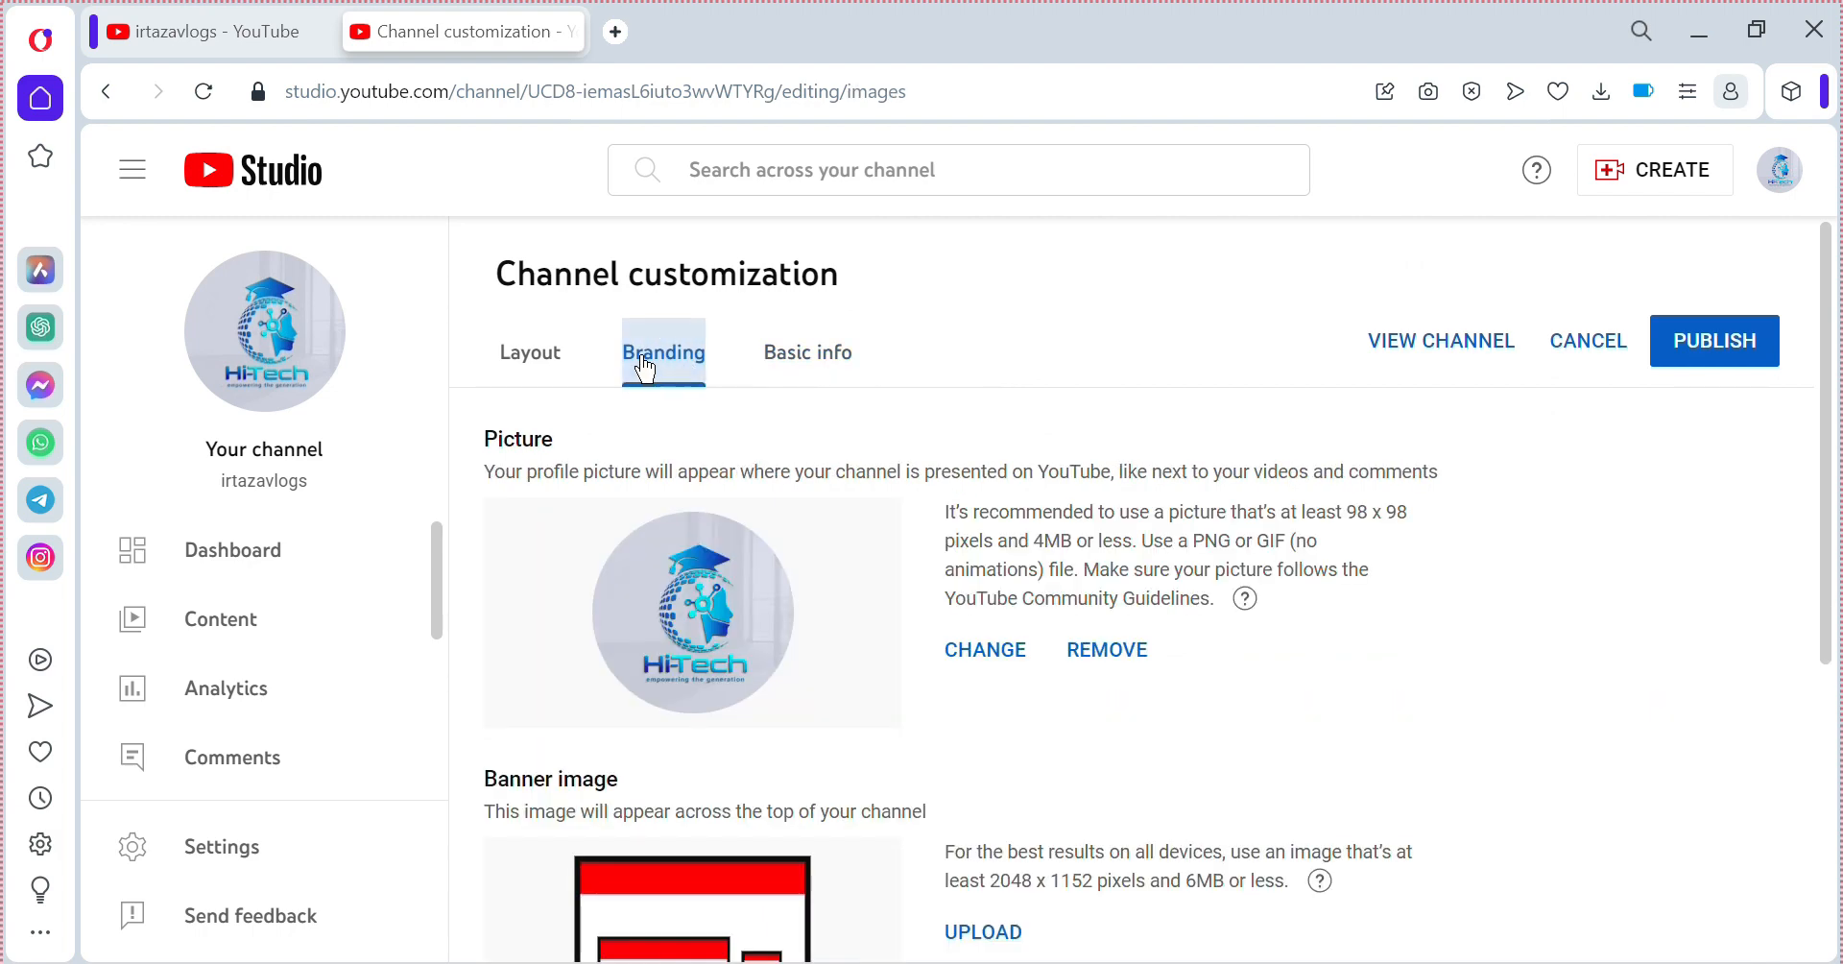
pyautogui.scroll(-1, 1598, 576)
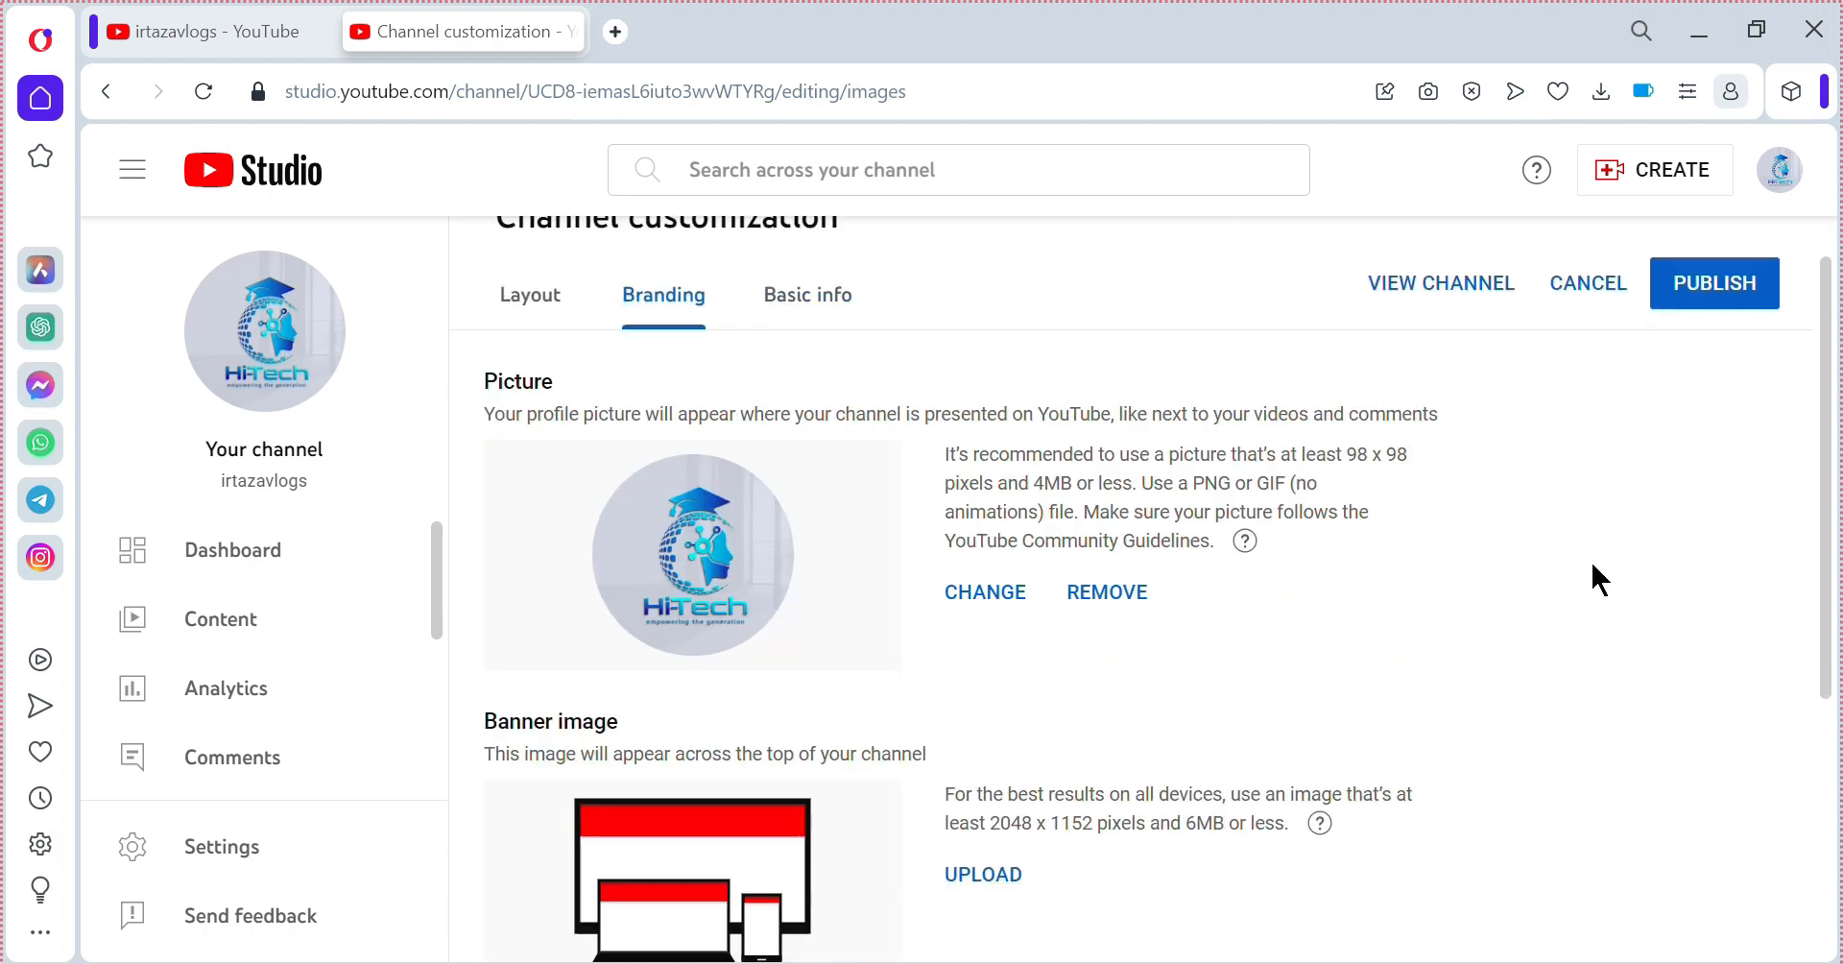
pyautogui.scroll(-1, 1598, 576)
pyautogui.scroll(1, 1576, 540)
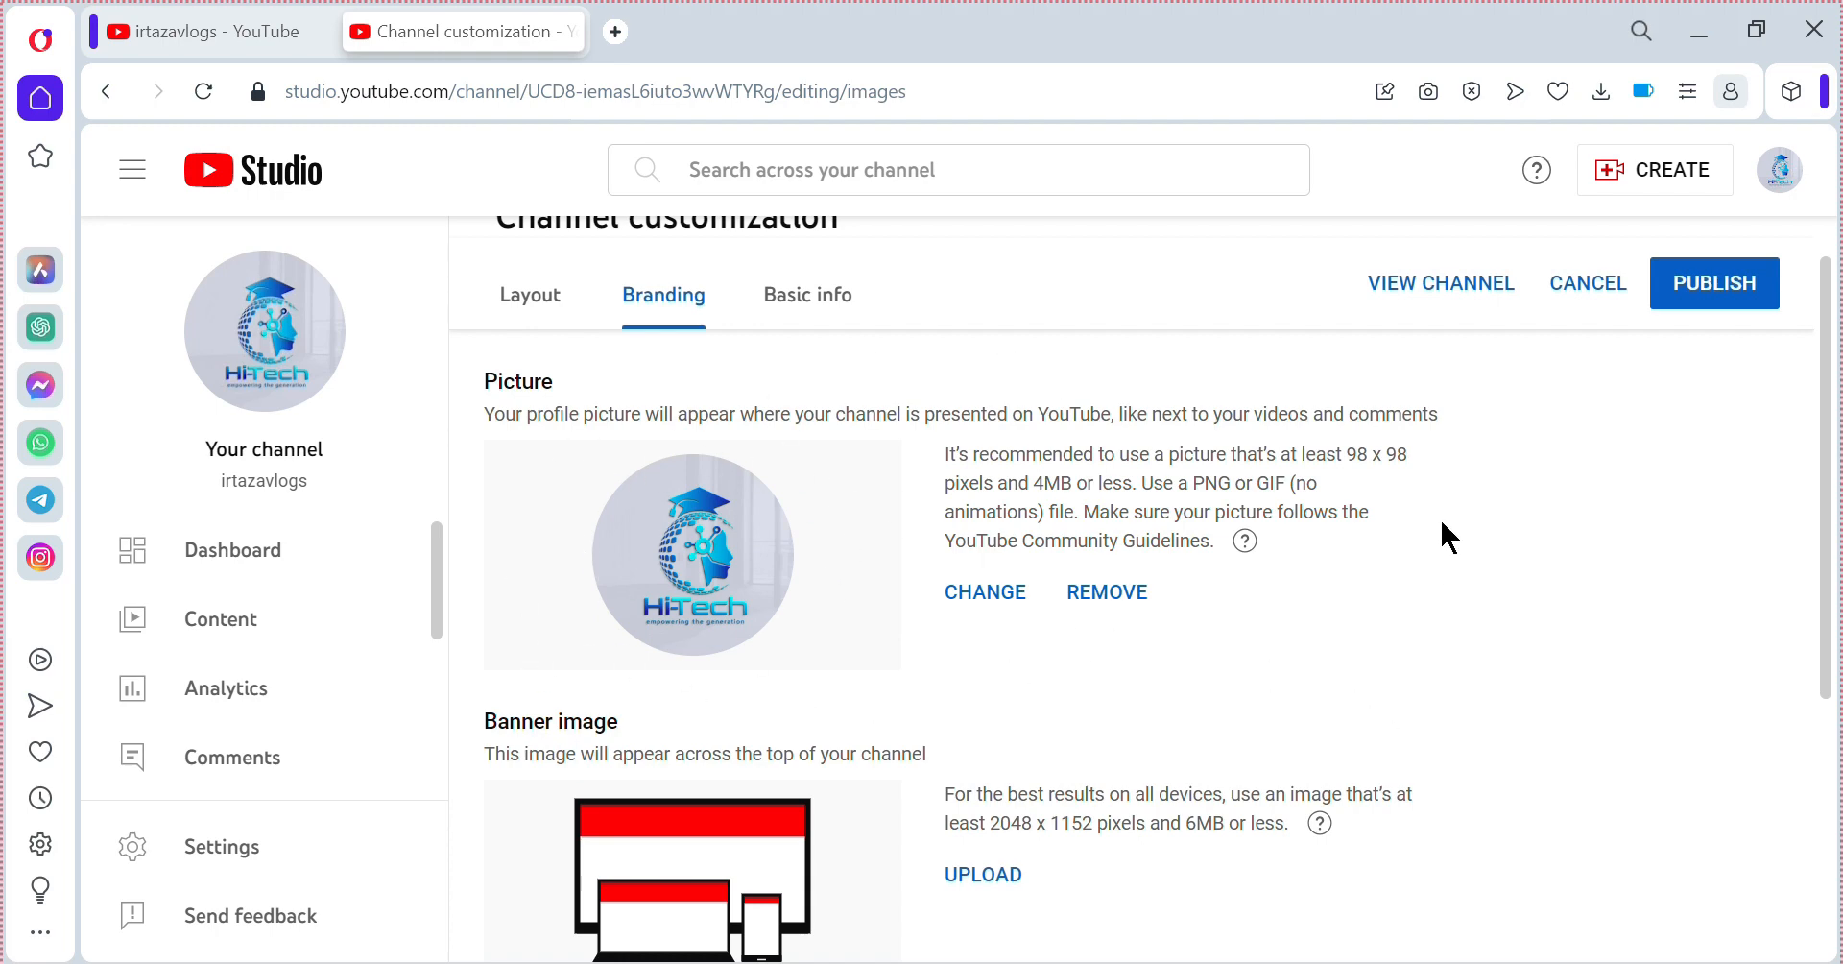
pyautogui.scroll(-3, 1445, 526)
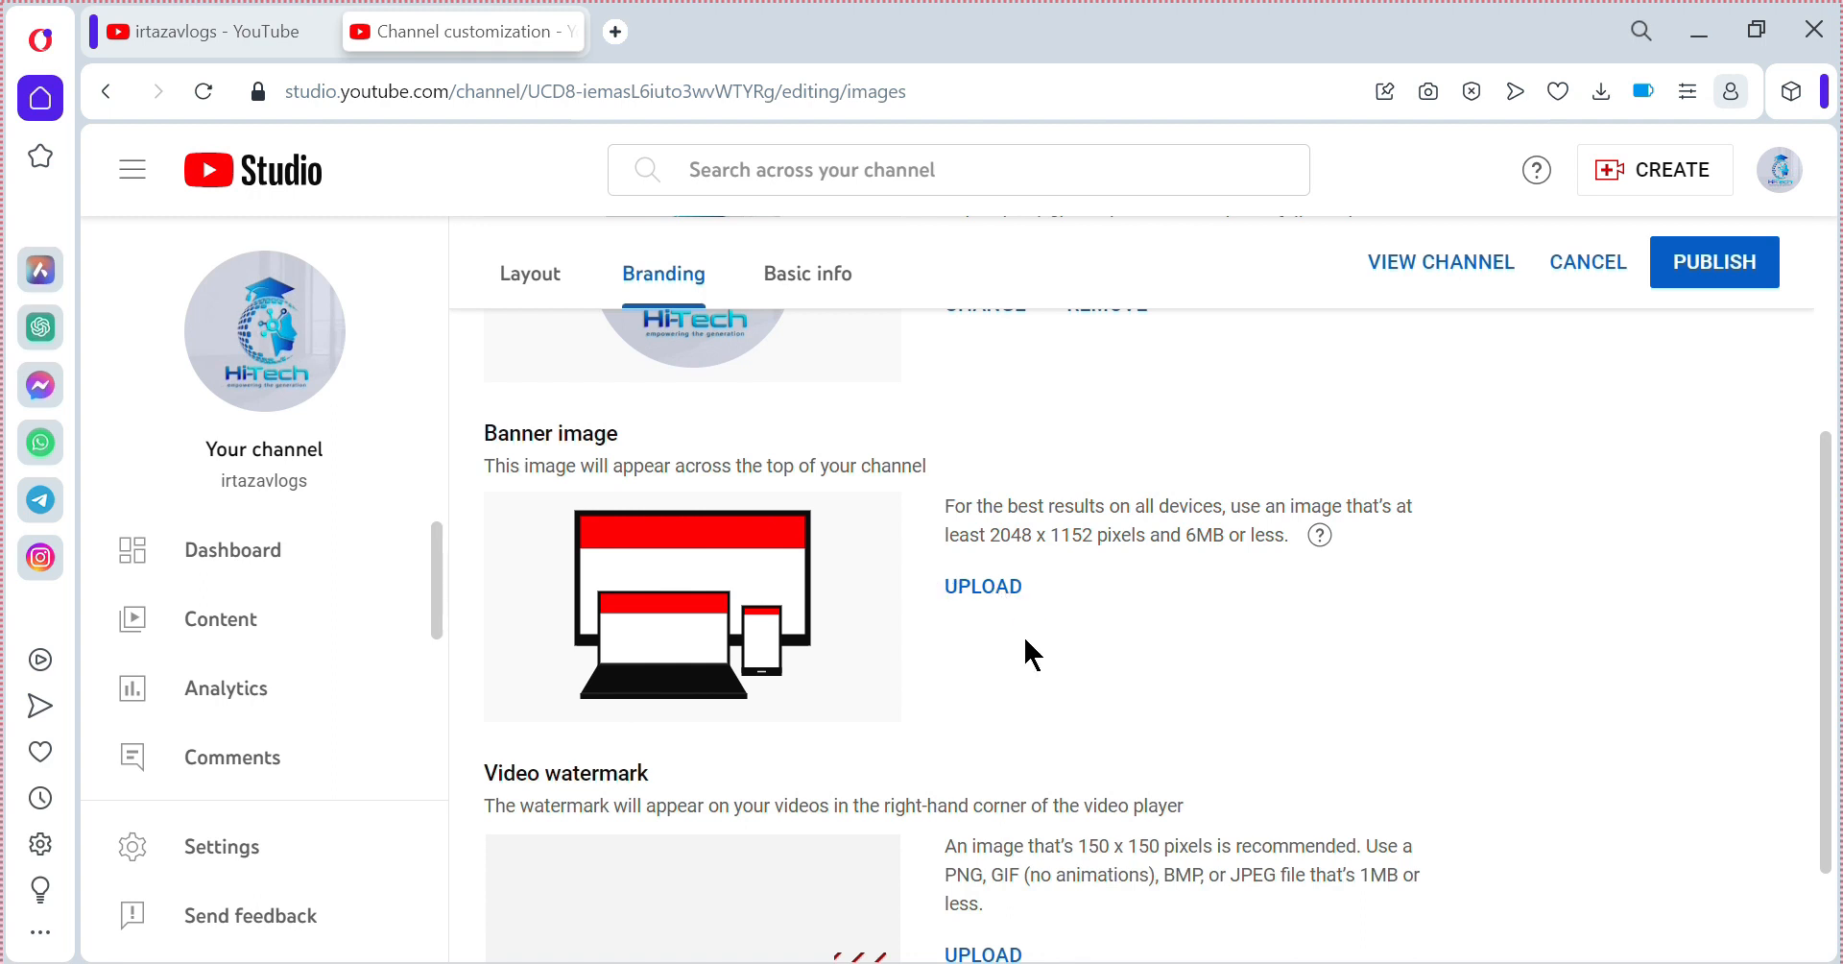
pyautogui.scroll(-2, 1025, 640)
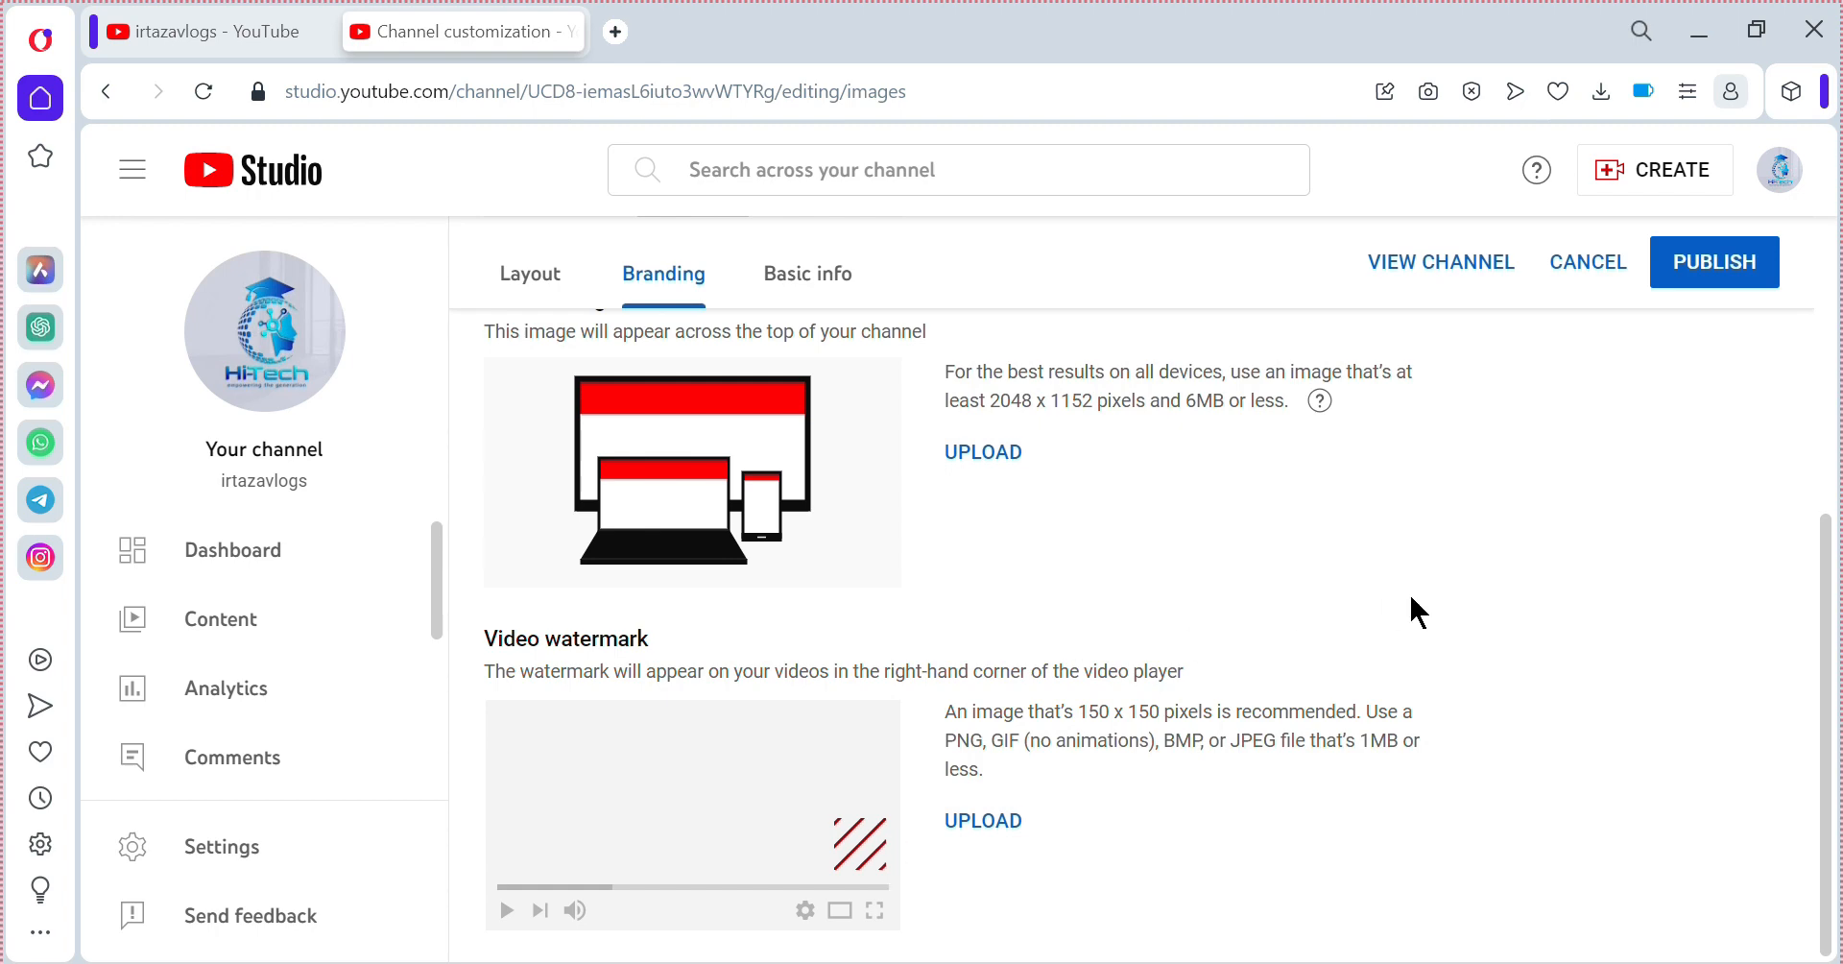
pyautogui.scroll(5, 1410, 597)
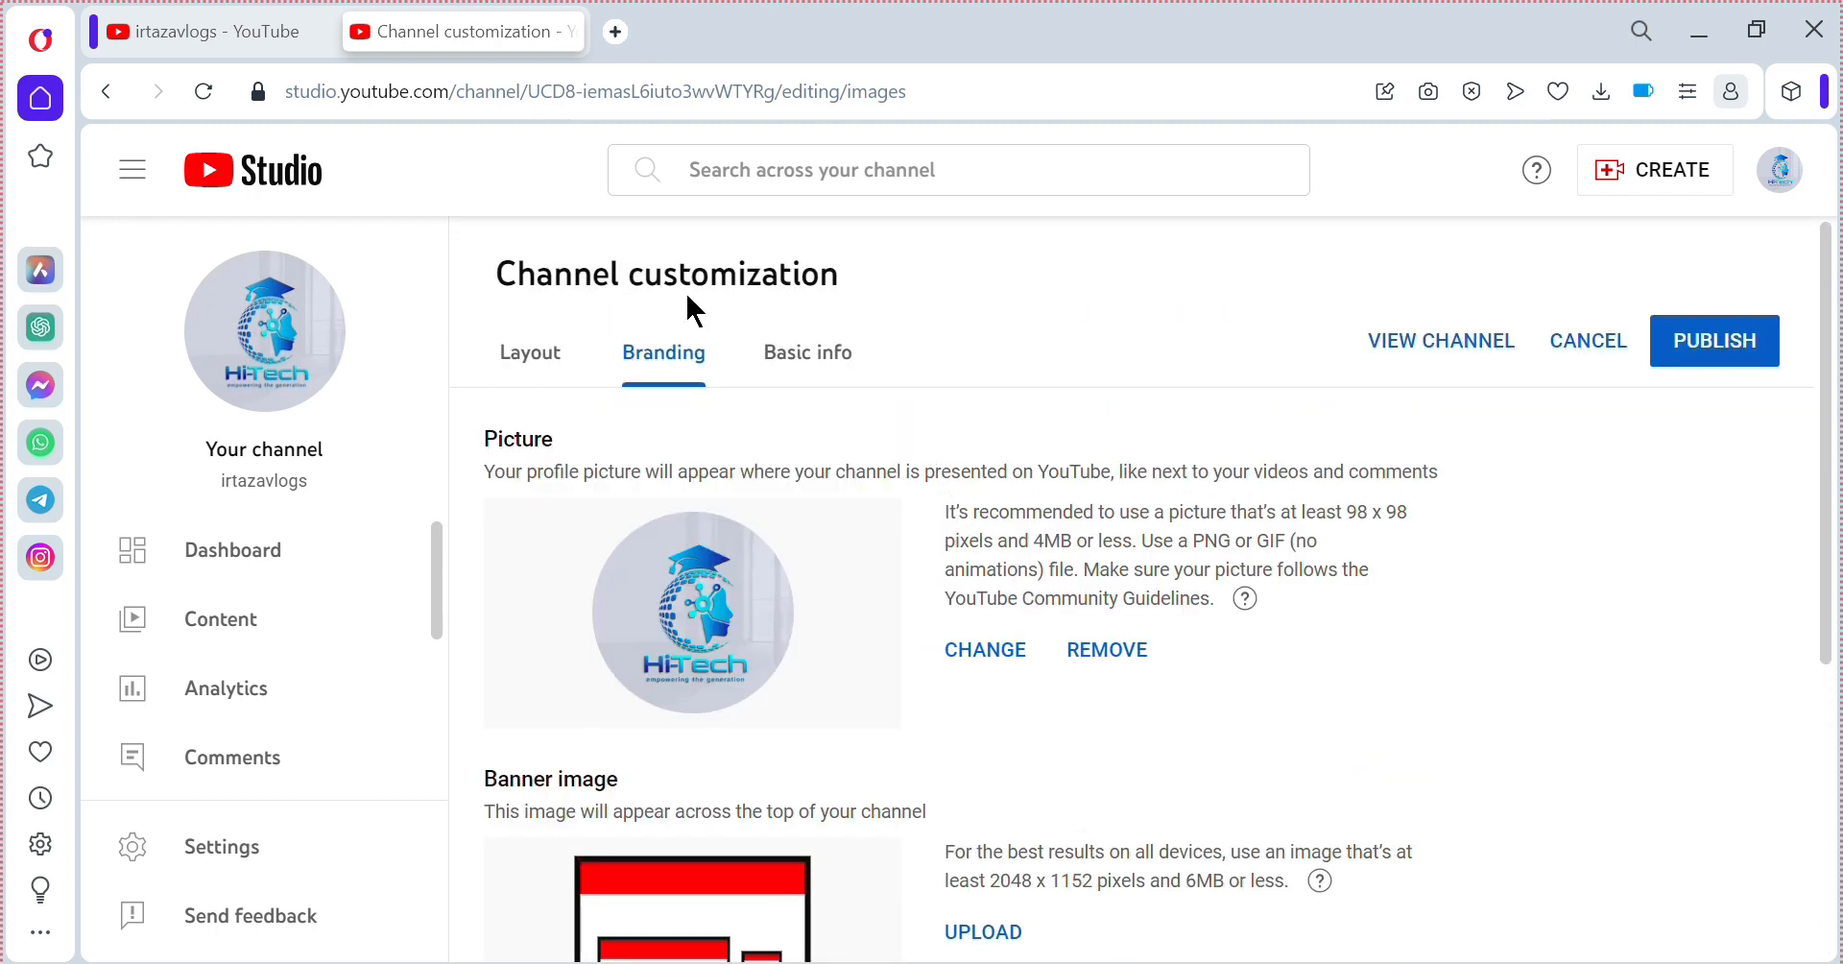
# Review the channel's Layout tab settings.
pyautogui.click(529, 353)
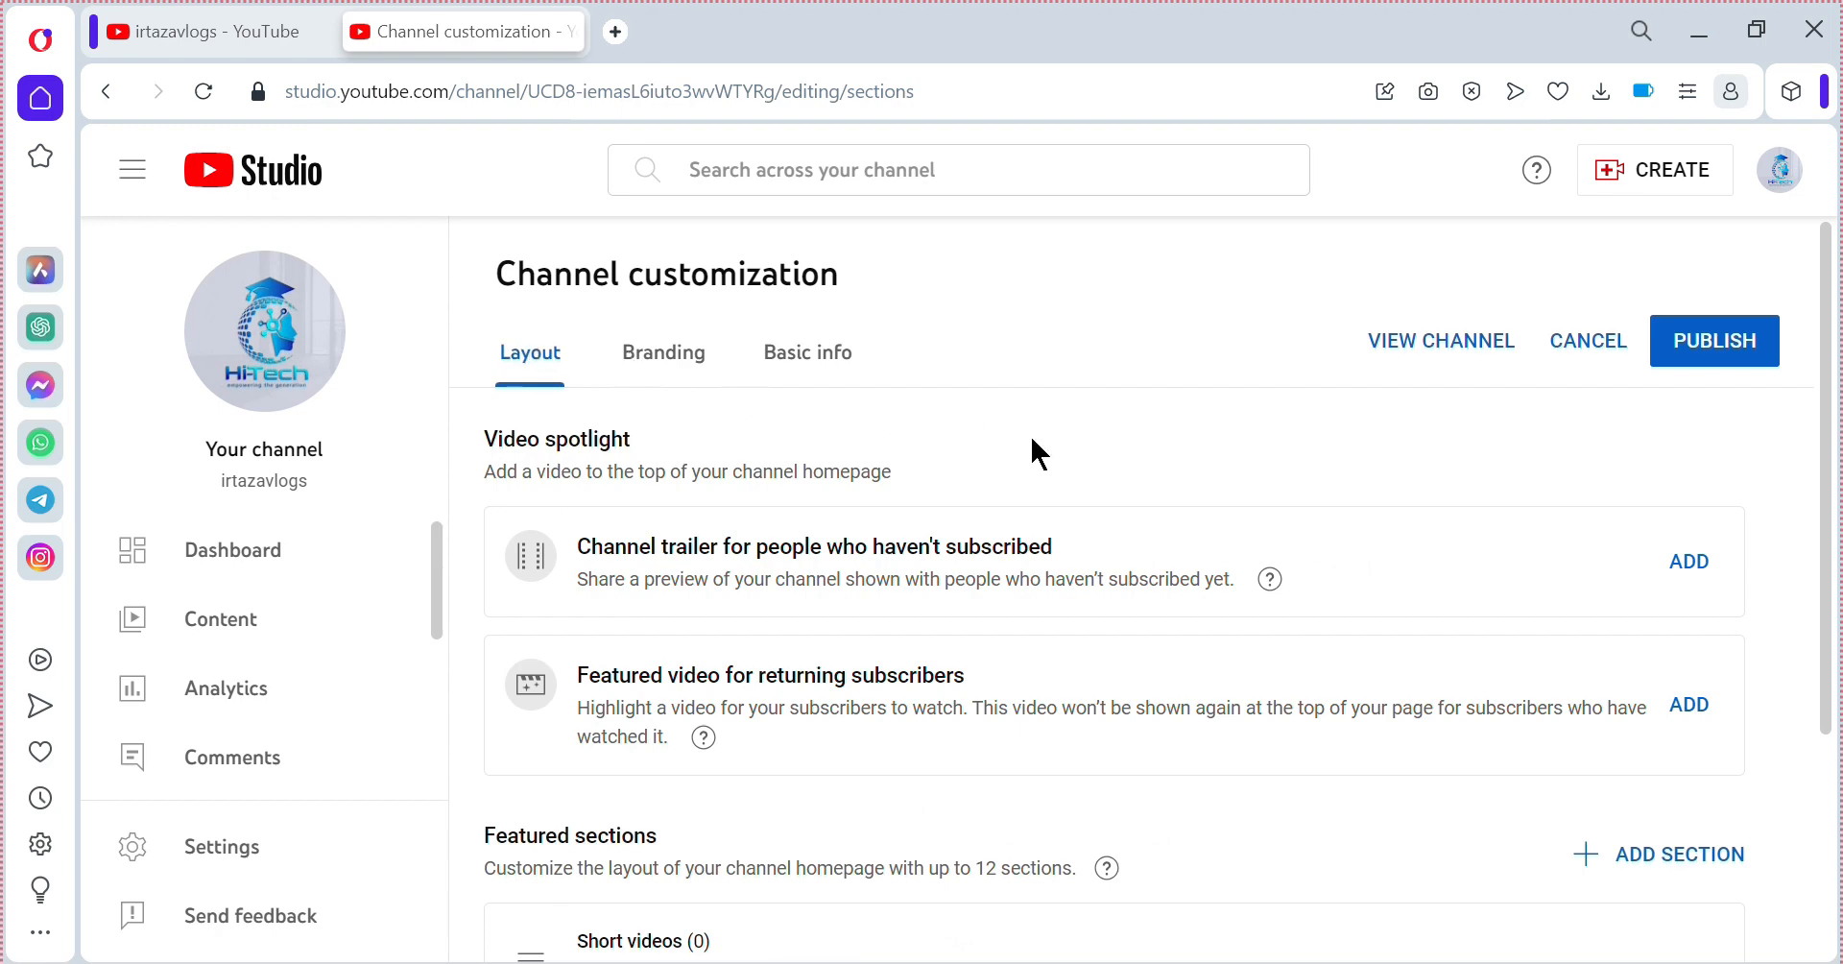
pyautogui.scroll(-3, 1031, 439)
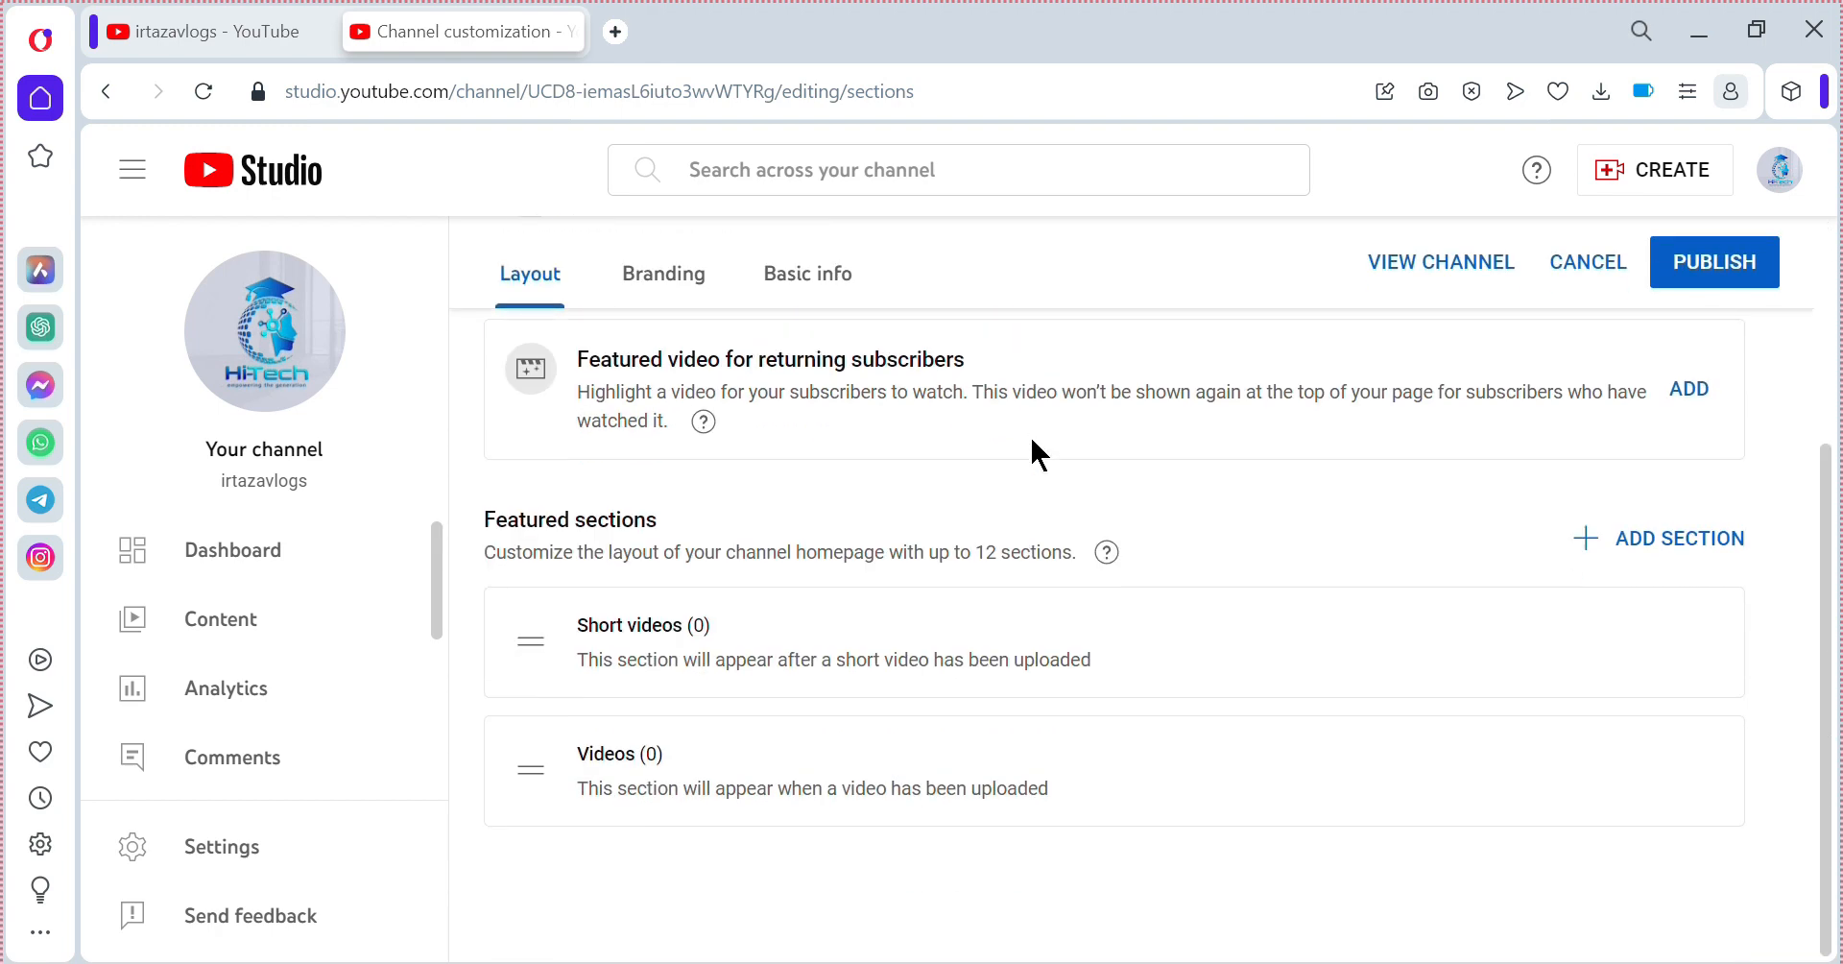
pyautogui.scroll(3, 1033, 444)
pyautogui.scroll(-3, 1031, 441)
pyautogui.scroll(1, 1030, 438)
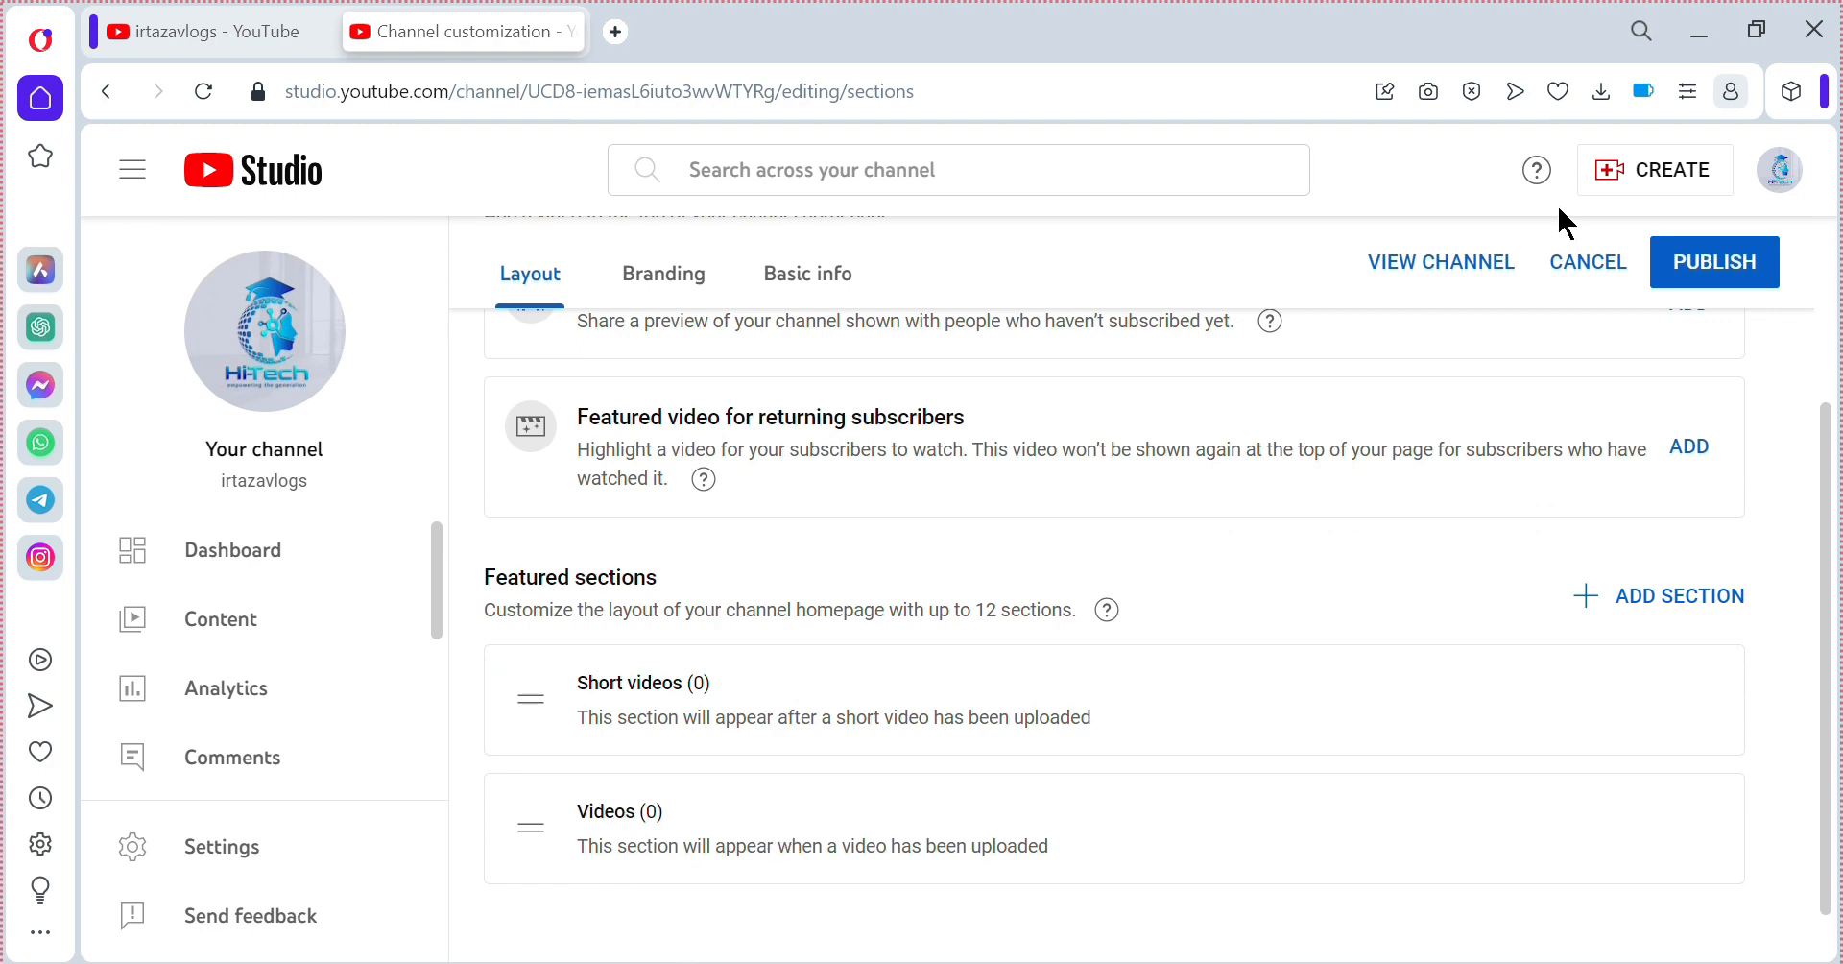
pyautogui.scroll(1, 1563, 223)
pyautogui.scroll(2, 1559, 209)
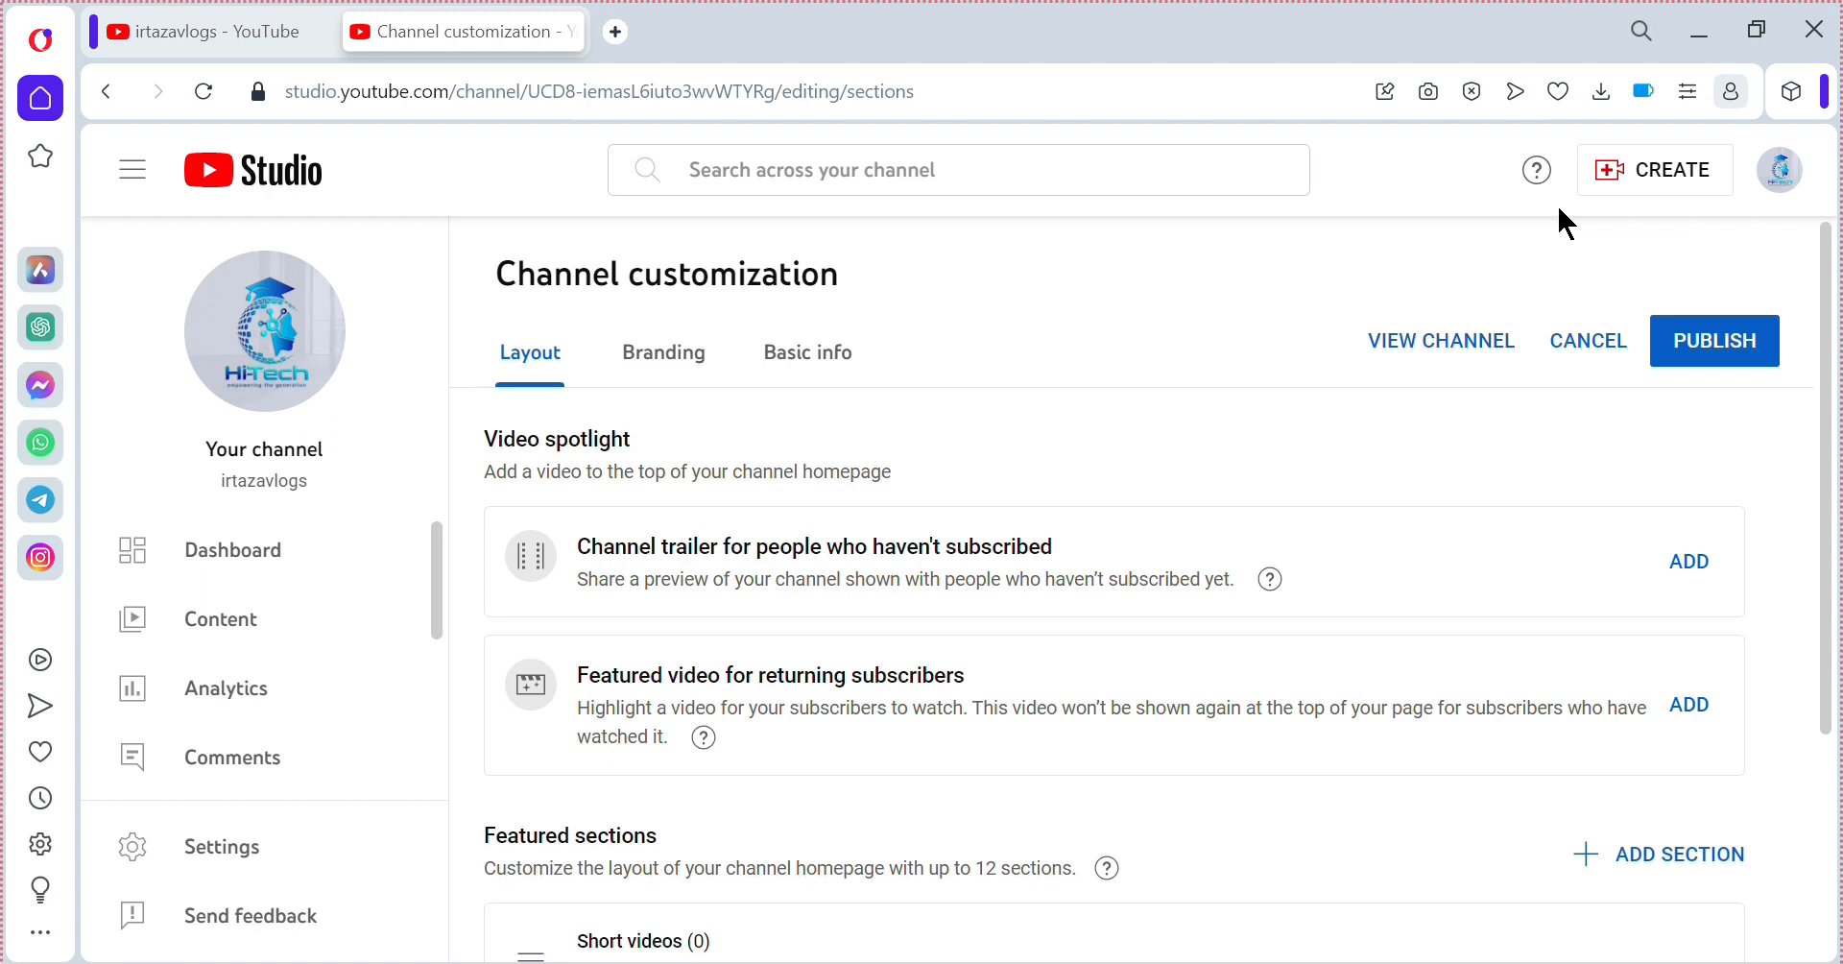
# Recheck Basic info and Branding, then publish the channel customization changes.
pyautogui.click(768, 369)
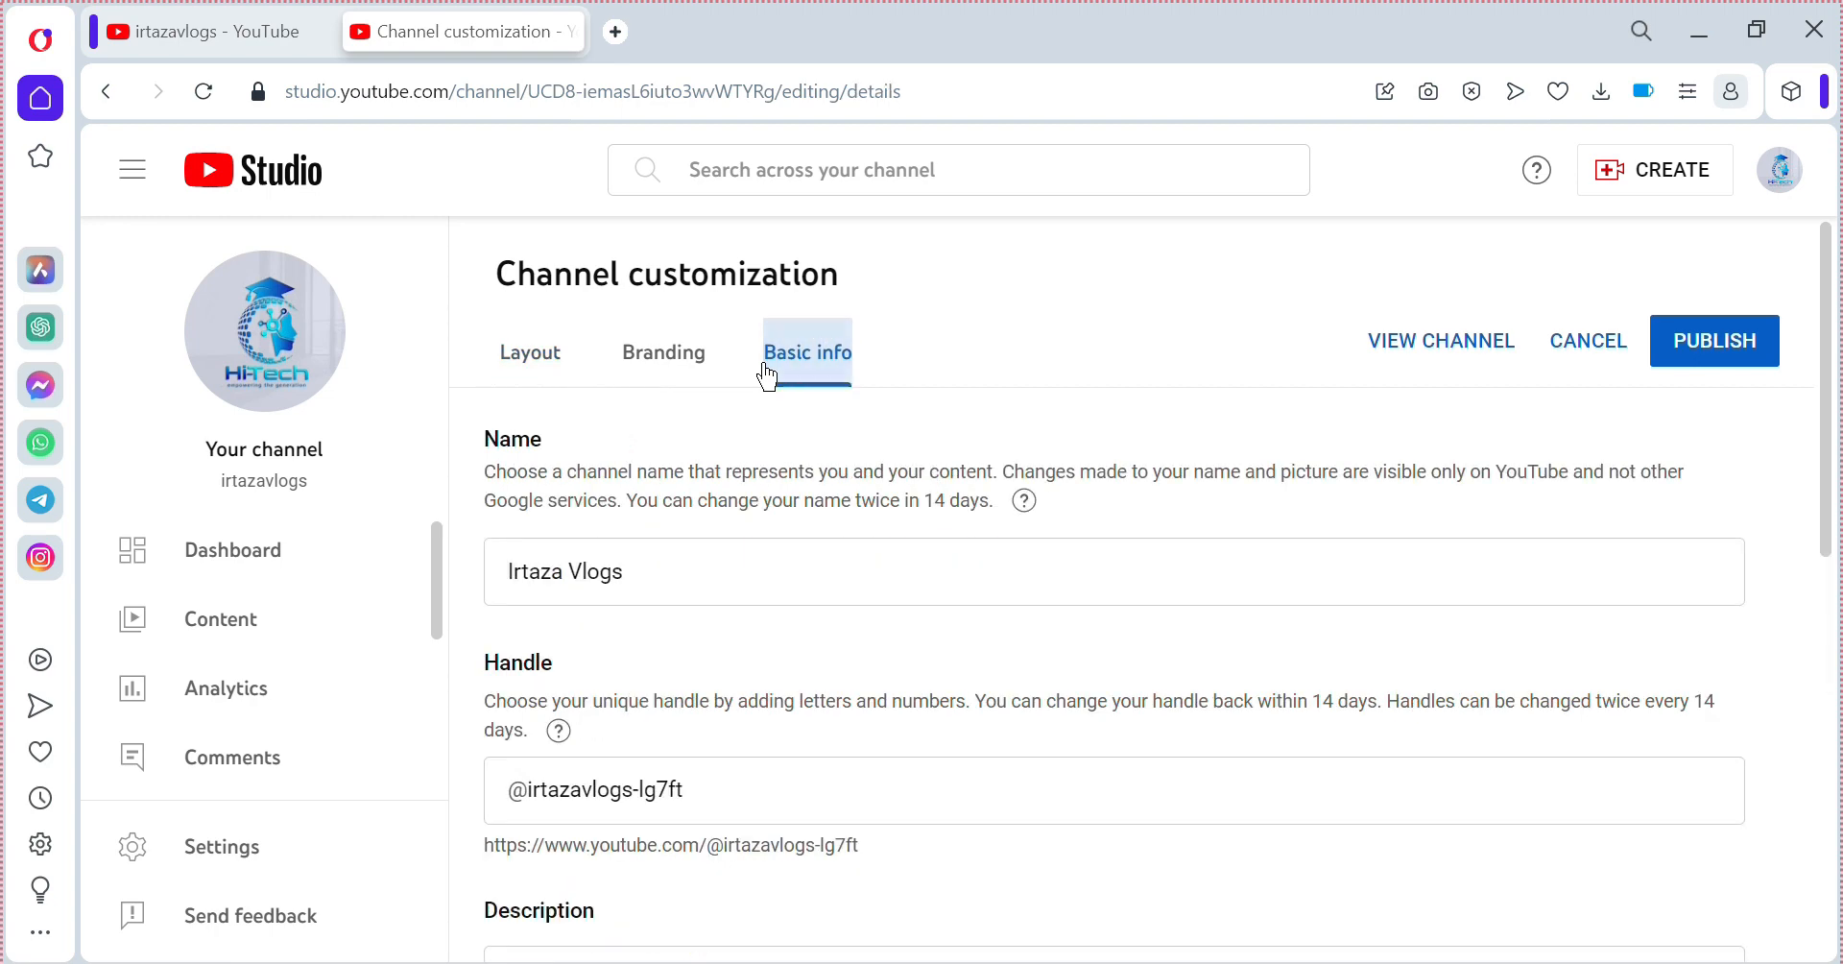
pyautogui.click(699, 367)
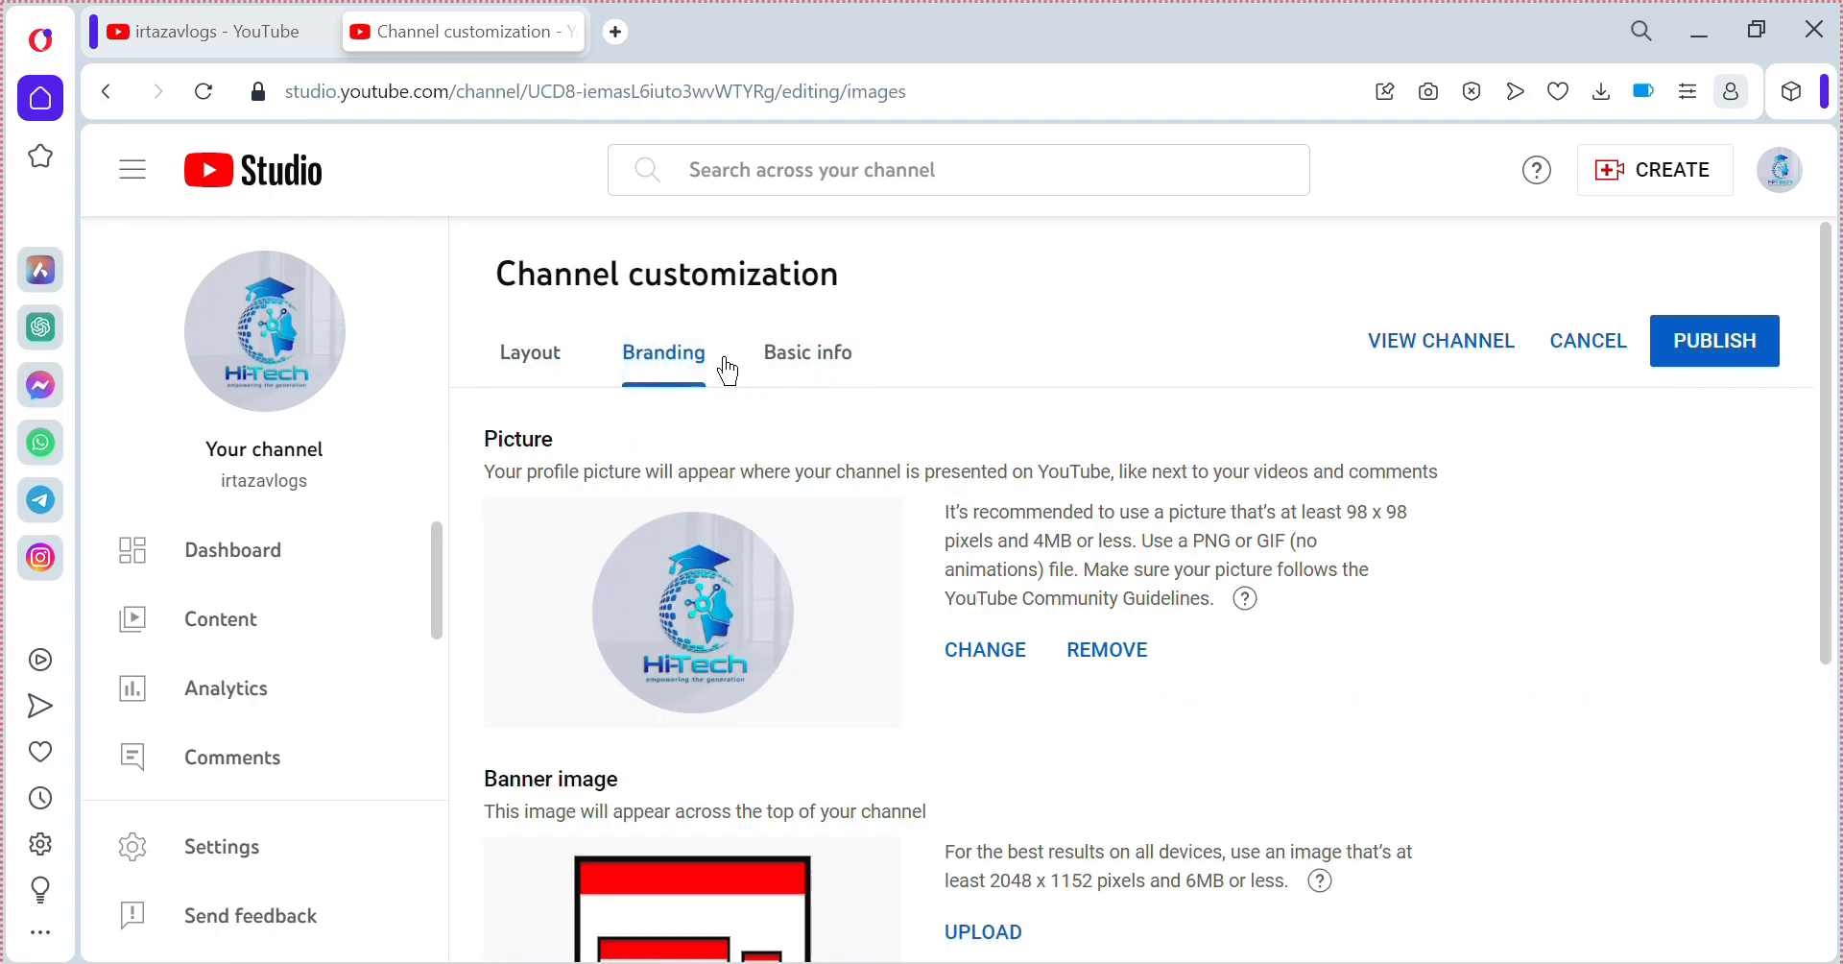
pyautogui.click(1701, 349)
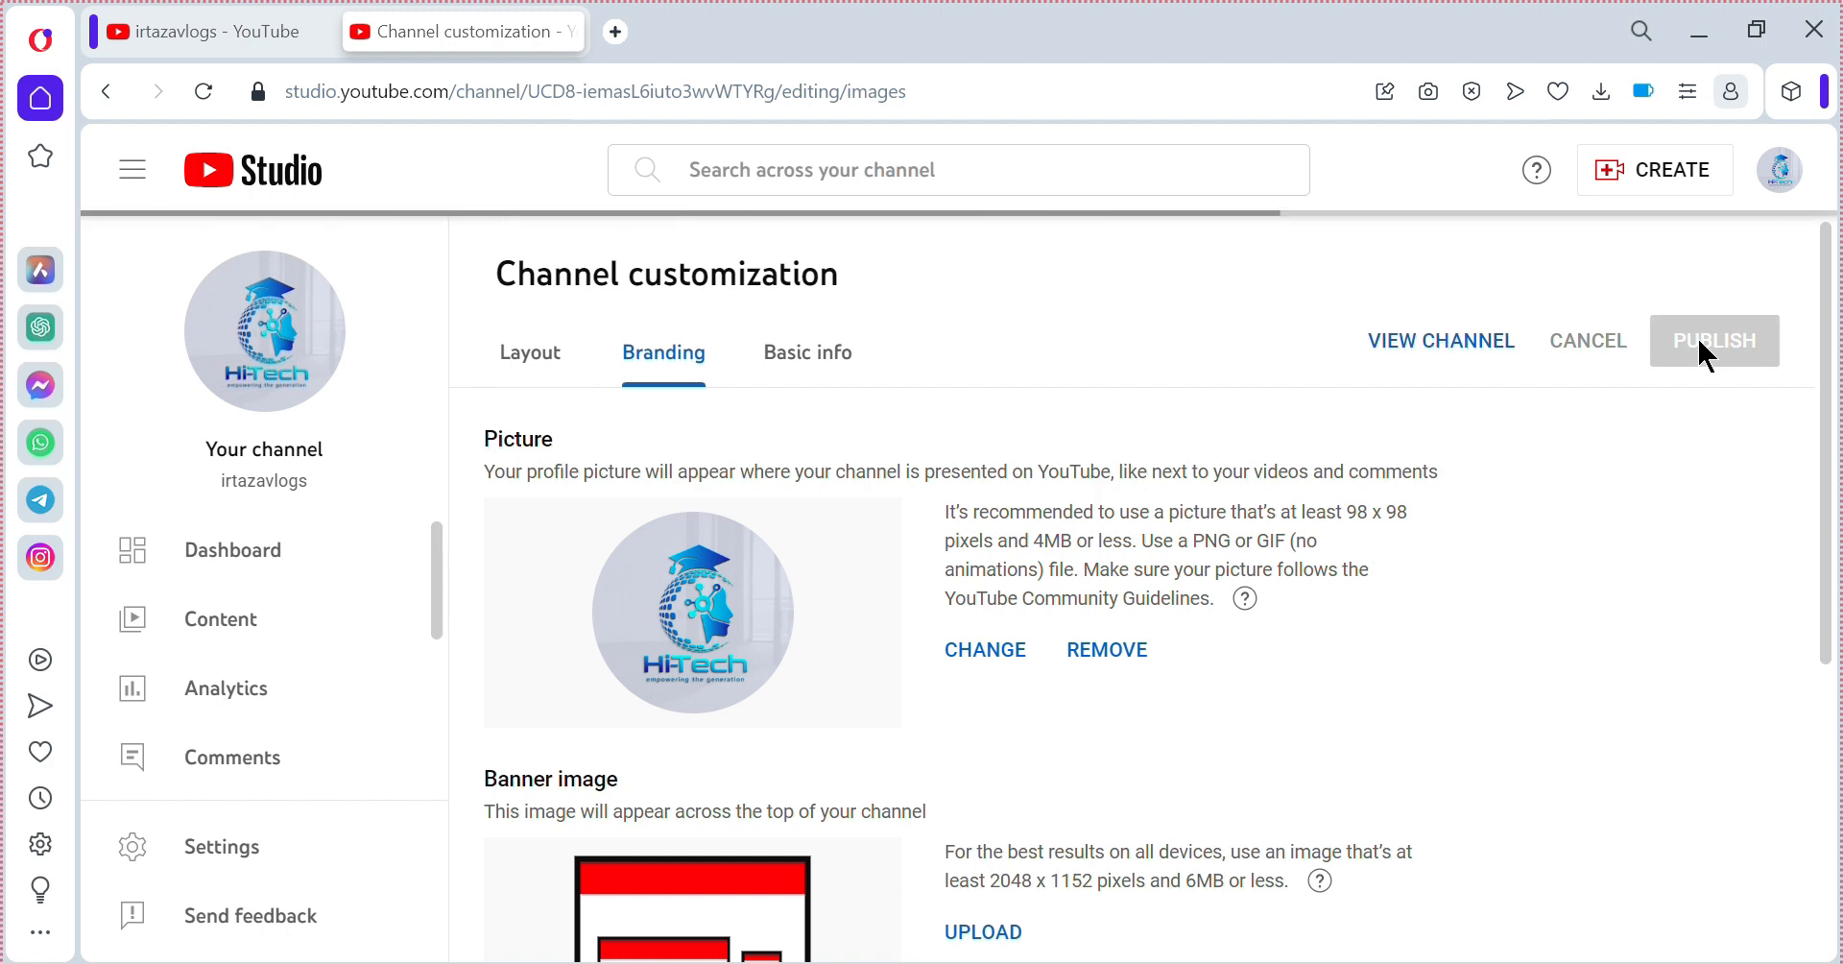